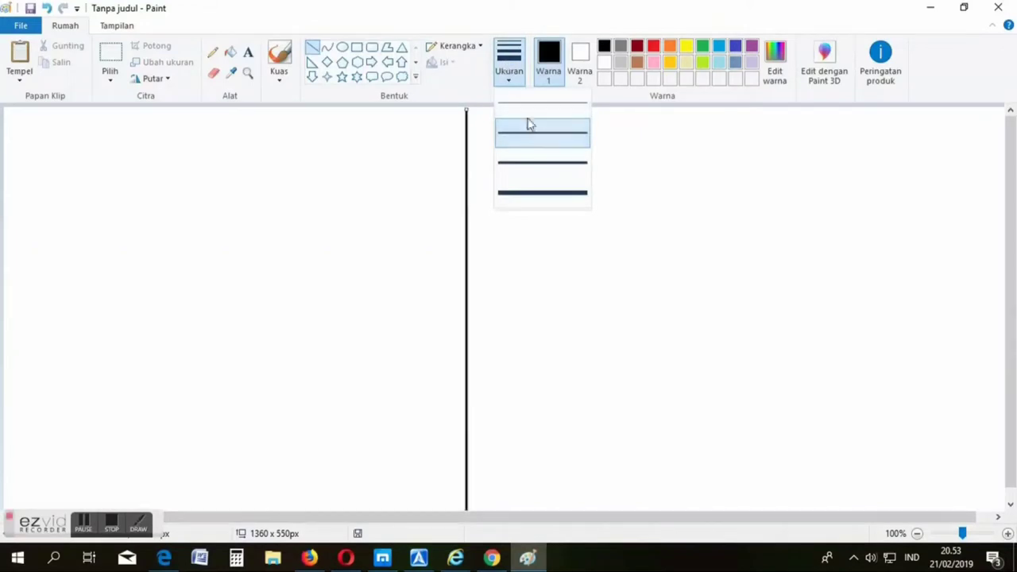
Step: Set the vertical centre line to the thinnest size and draw a thin brown three-sided rectangle outline against its left side
left_click(529, 106)
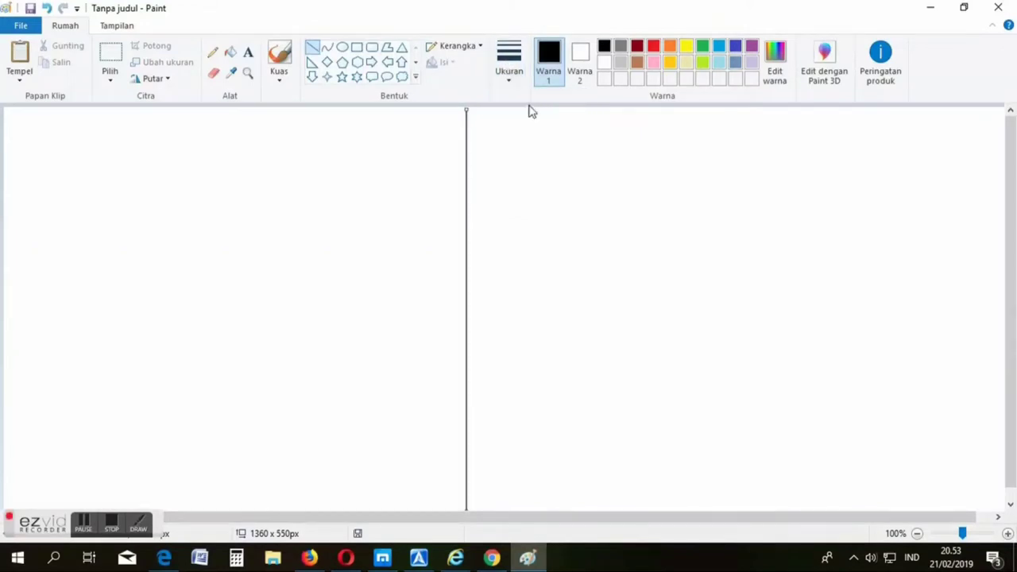
left_click(528, 158)
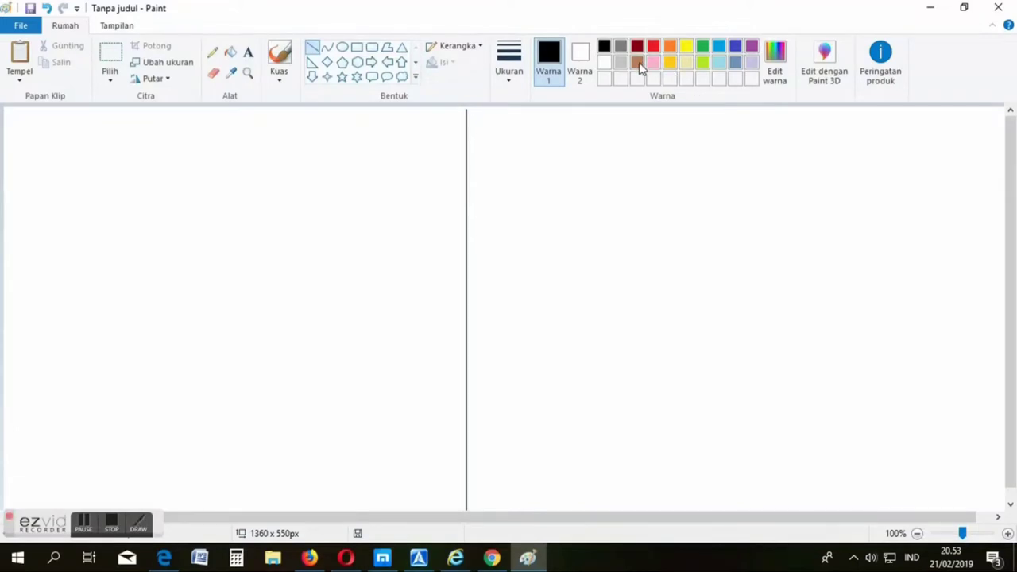
left_click(639, 64)
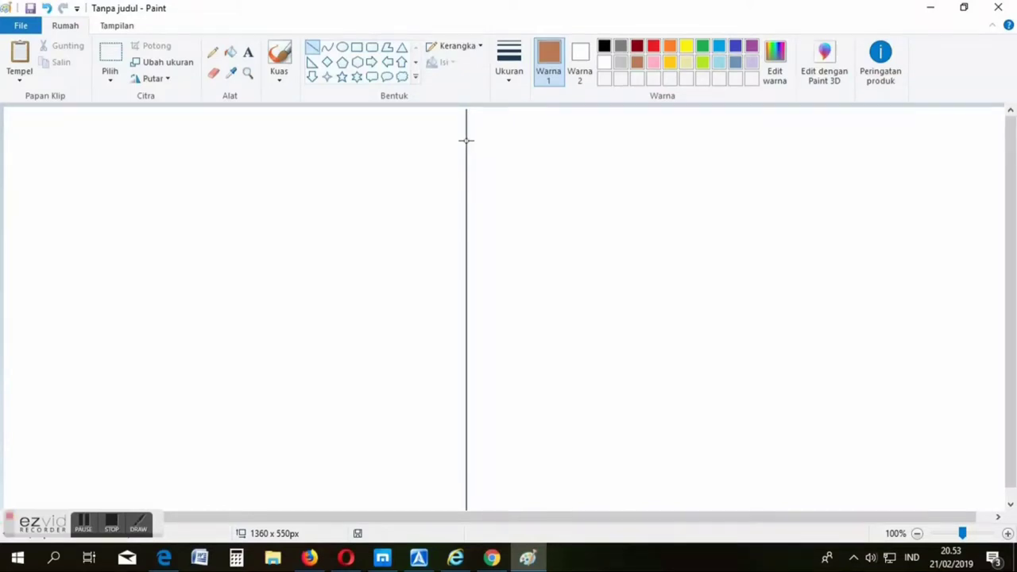
left_click_drag(466, 141, 352, 367)
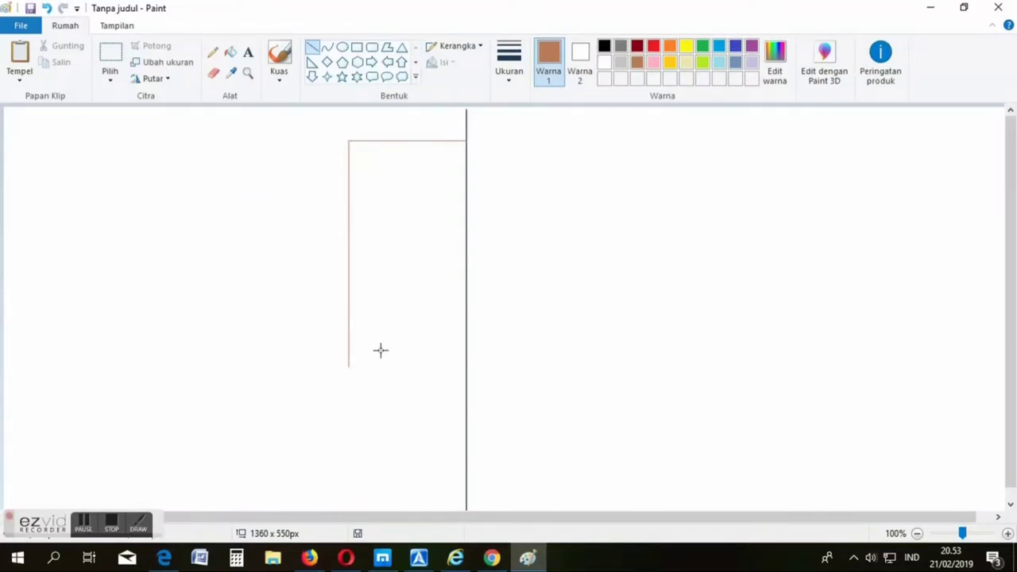
left_click_drag(348, 367, 466, 371)
Step: Trace the three brown sides of the rectangle with wavy strokes of the basic brush in the third size
left_click(290, 64)
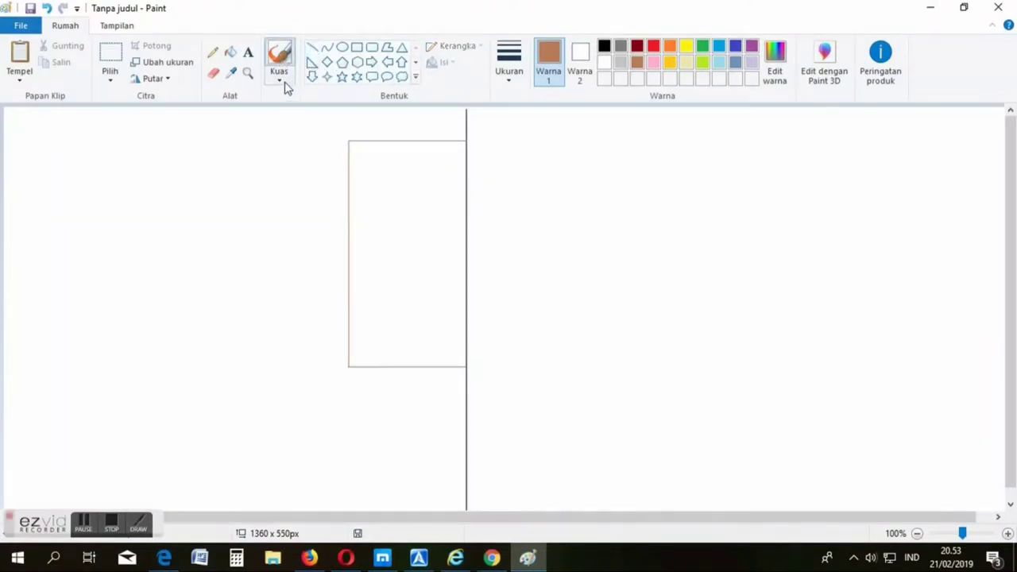
left_click(284, 82)
left_click(281, 104)
left_click(512, 70)
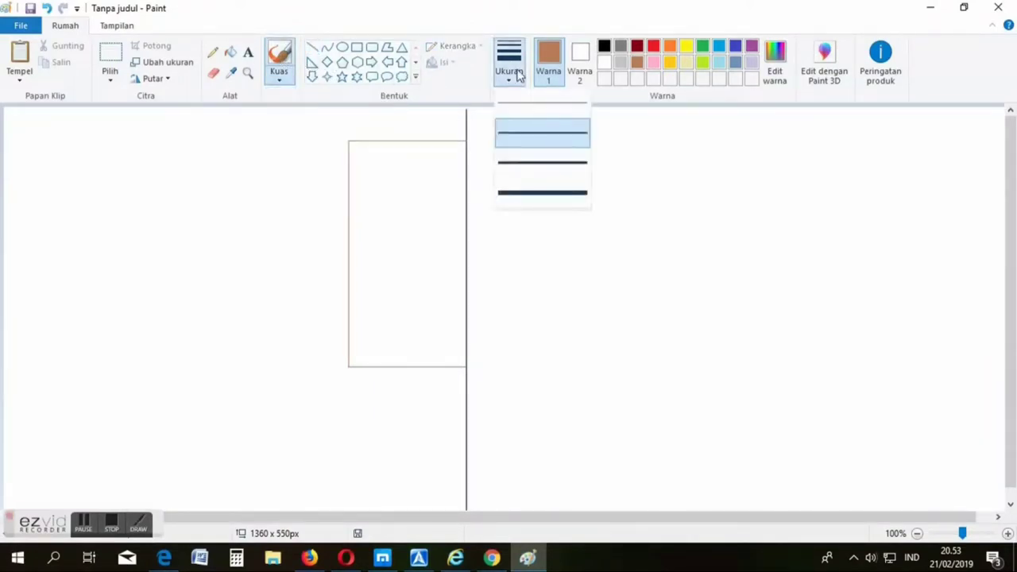
left_click(536, 164)
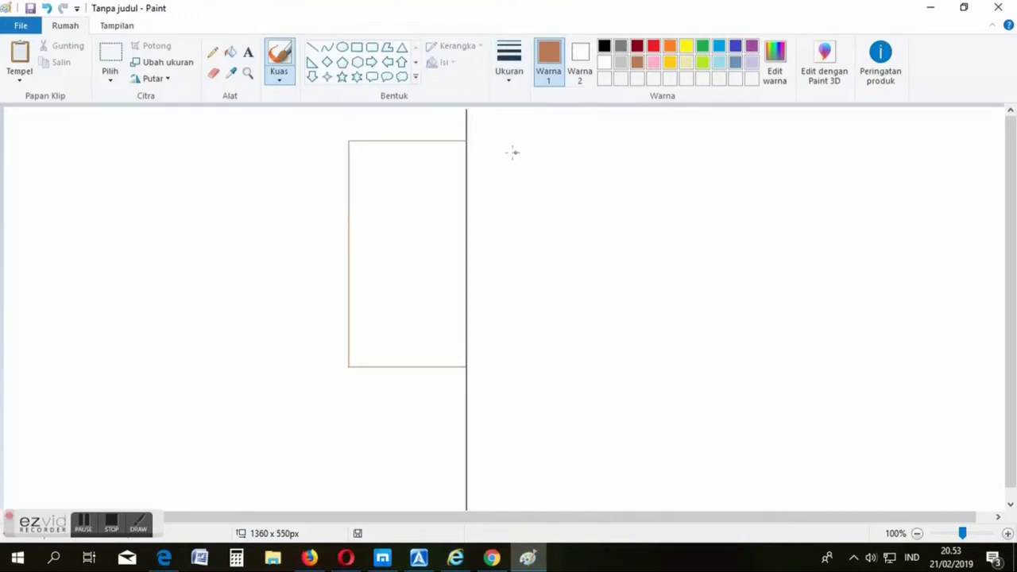
key("ctrl+z")
left_click_drag(431, 139, 425, 140)
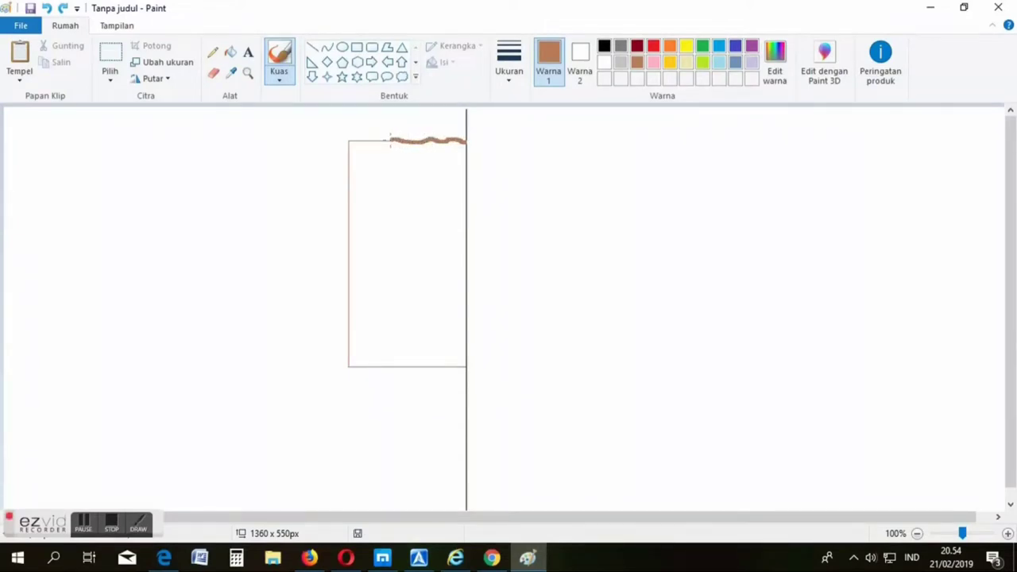
left_click_drag(371, 140, 359, 141)
left_click_drag(349, 175, 349, 189)
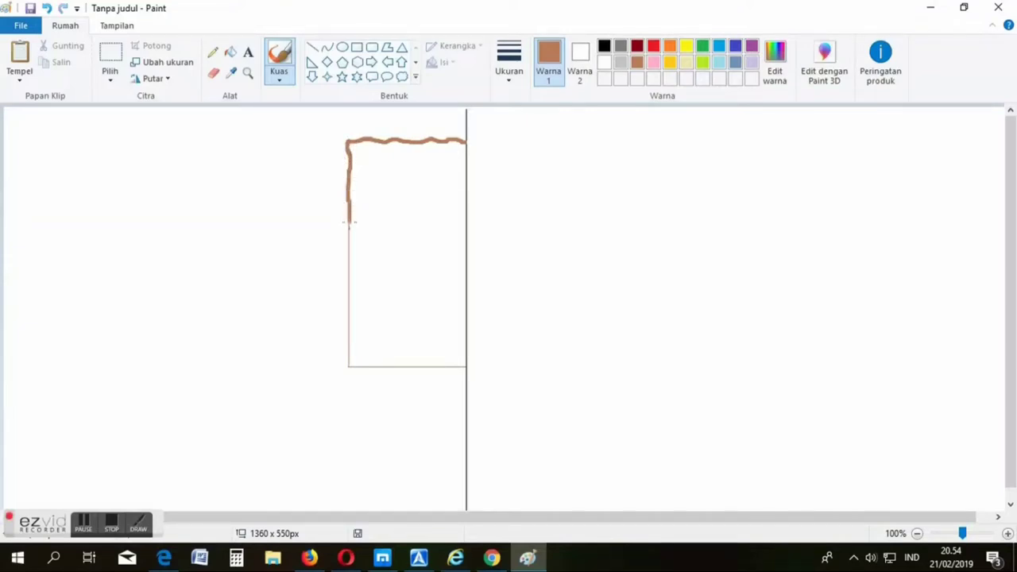
left_click_drag(351, 255, 349, 296)
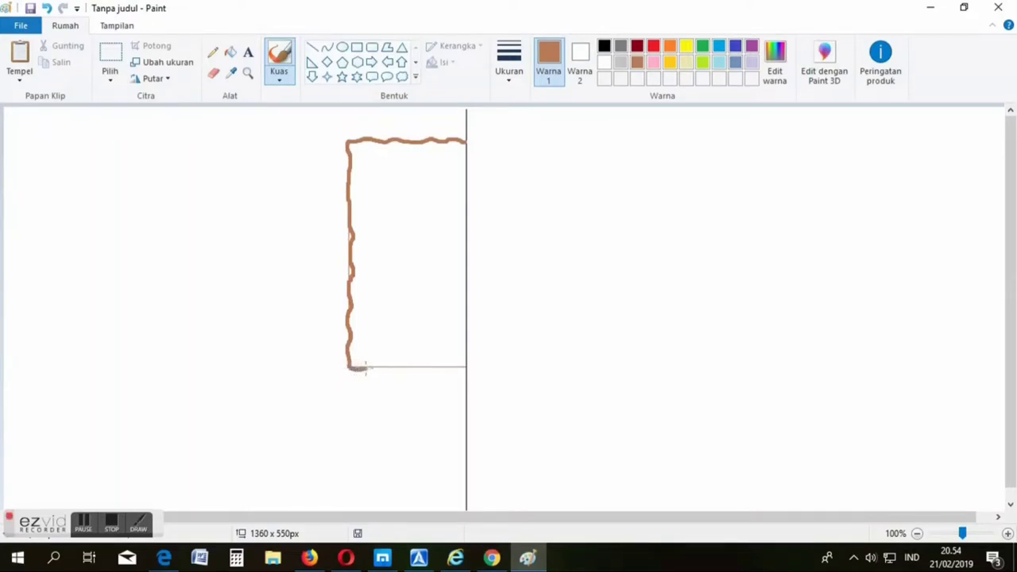
left_click_drag(386, 366, 423, 366)
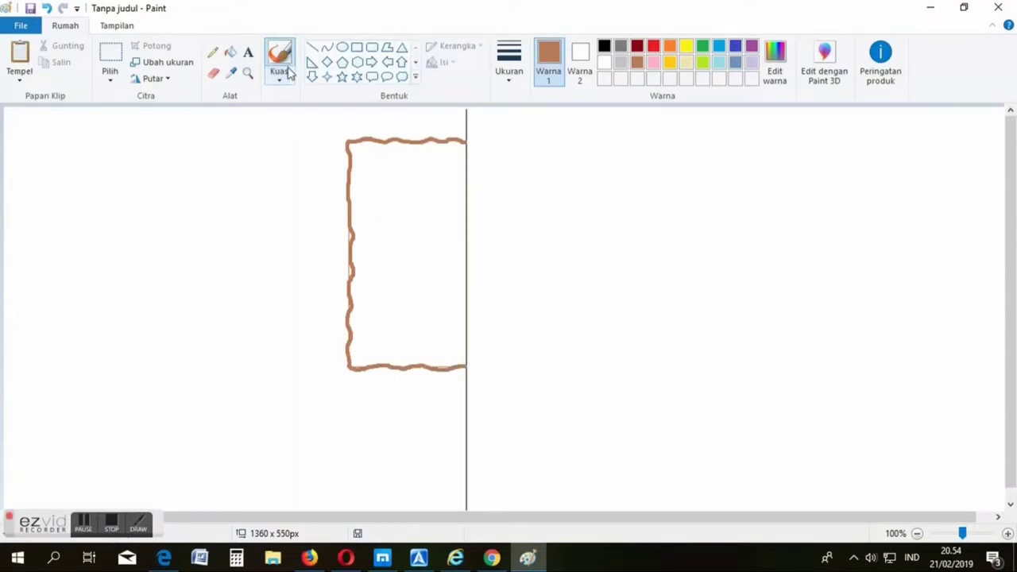
Step: Fill the inside of the wavy rectangle with yellow
left_click(230, 53)
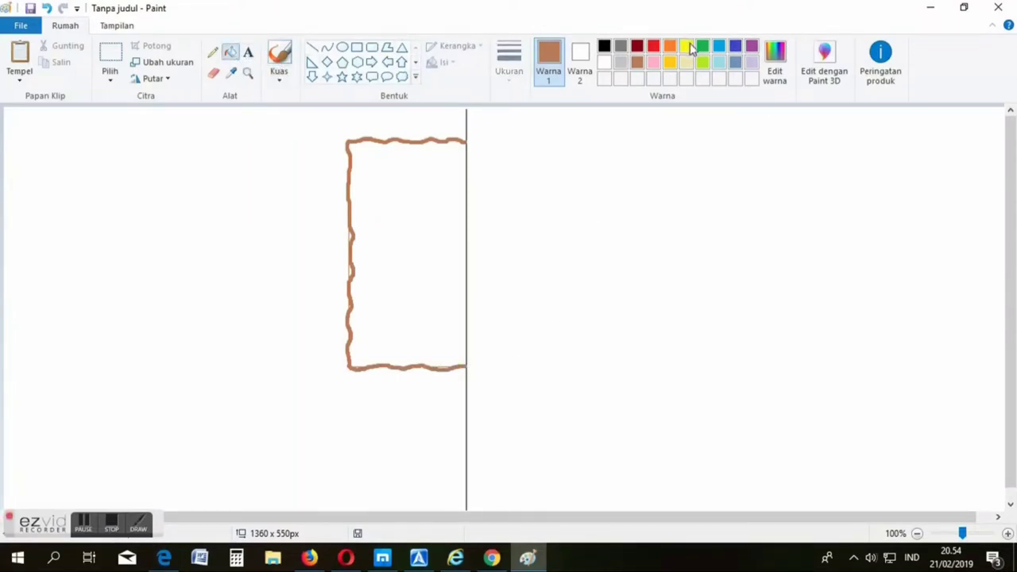
left_click(689, 46)
left_click(438, 237)
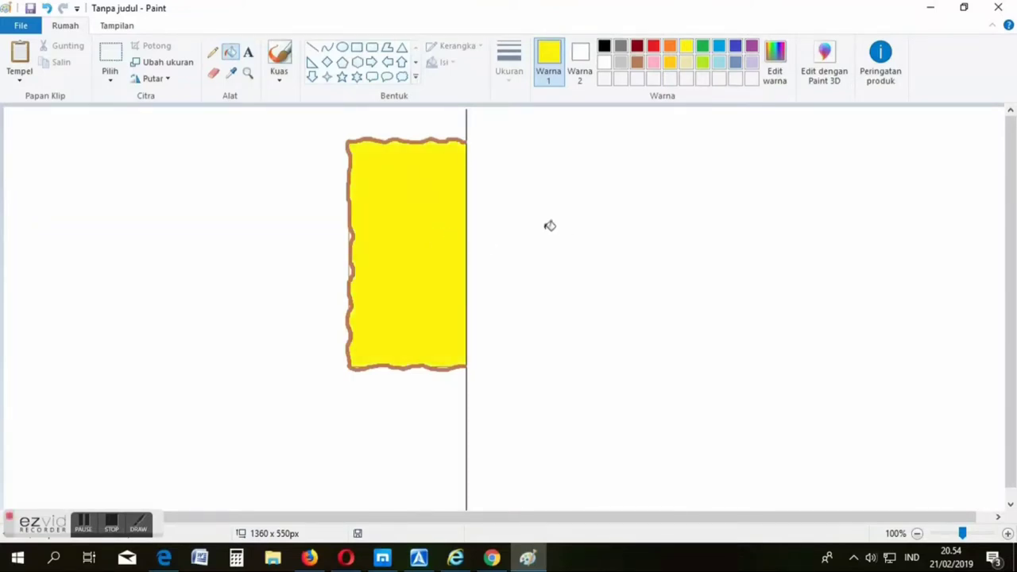
Step: Draw a flared short sleeve outline in black on the left edge of the yellow body with the Curve tool
left_click(605, 47)
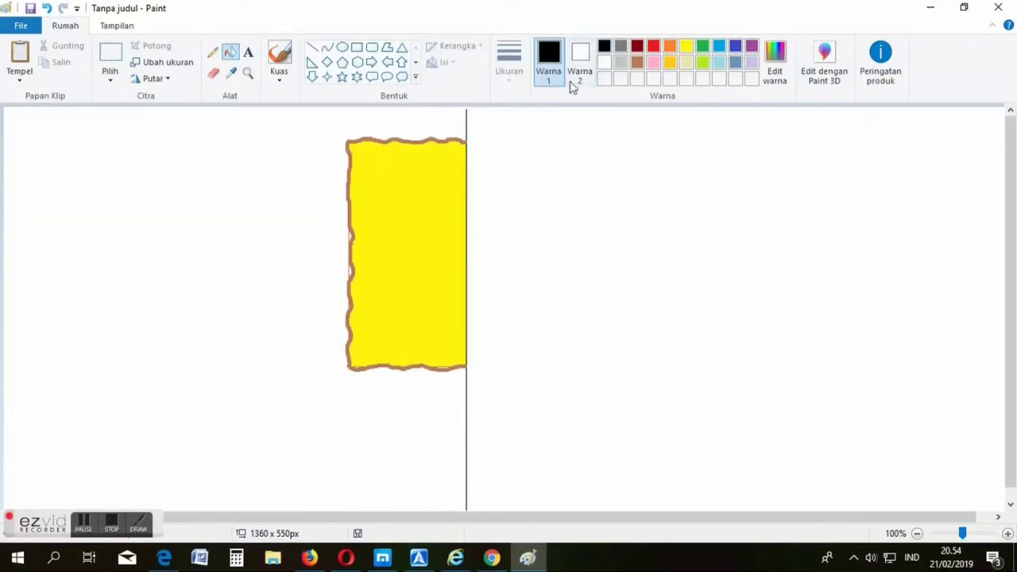
left_click(326, 49)
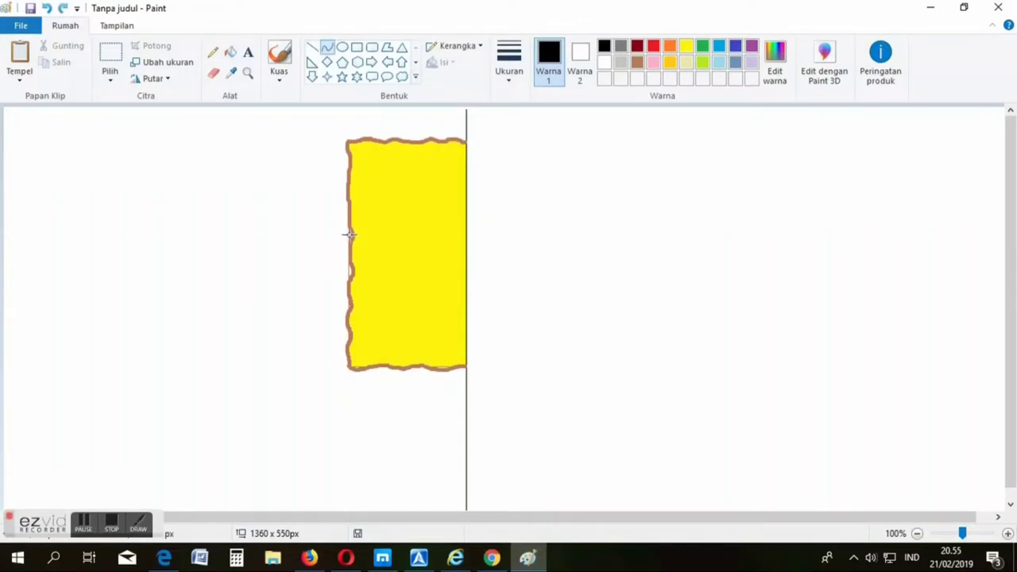
left_click_drag(348, 235, 350, 262)
left_click(307, 266)
left_click(517, 272)
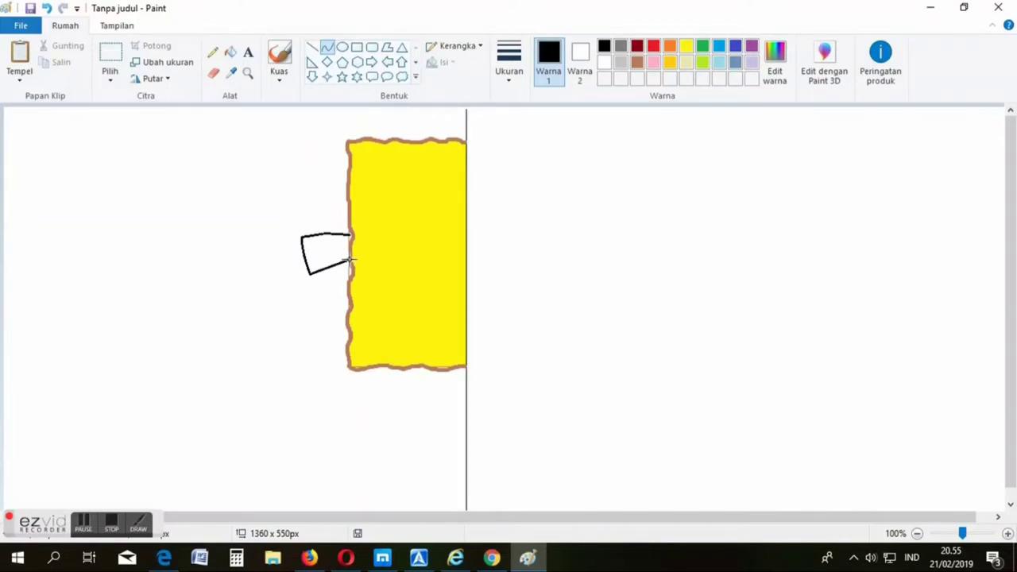
left_click(341, 269)
Step: Draw a bent arm from the sleeve and a rounded hand against the body in the thinnest black curves
left_click(514, 71)
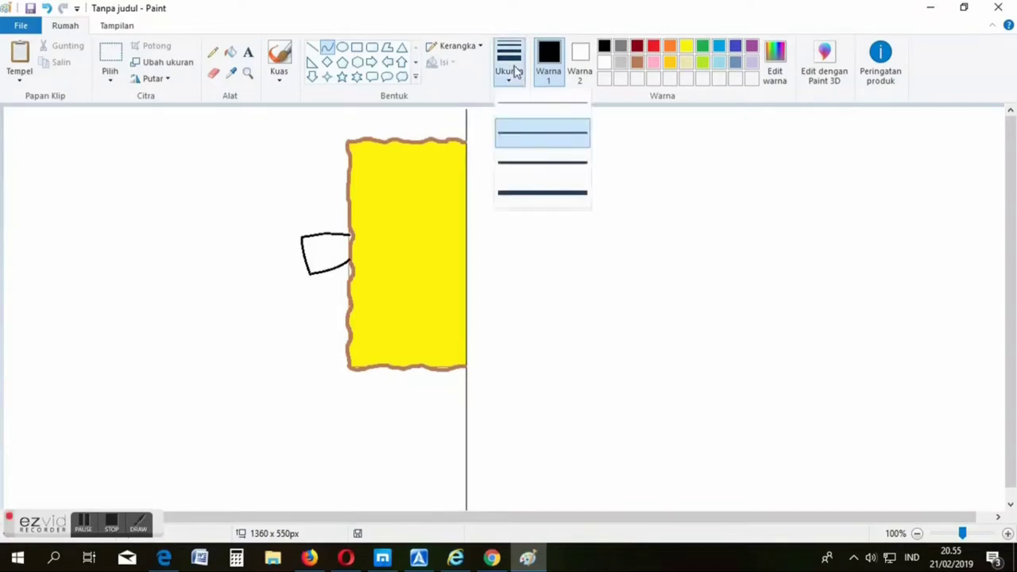
left_click(529, 111)
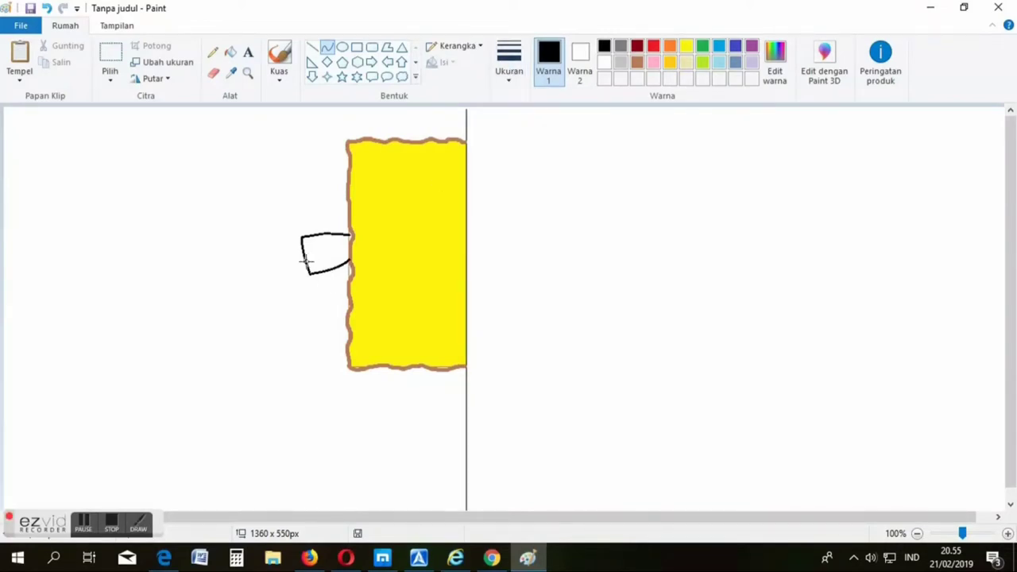
left_click_drag(308, 274, 323, 322)
left_click_drag(302, 275, 273, 291)
left_click(542, 356)
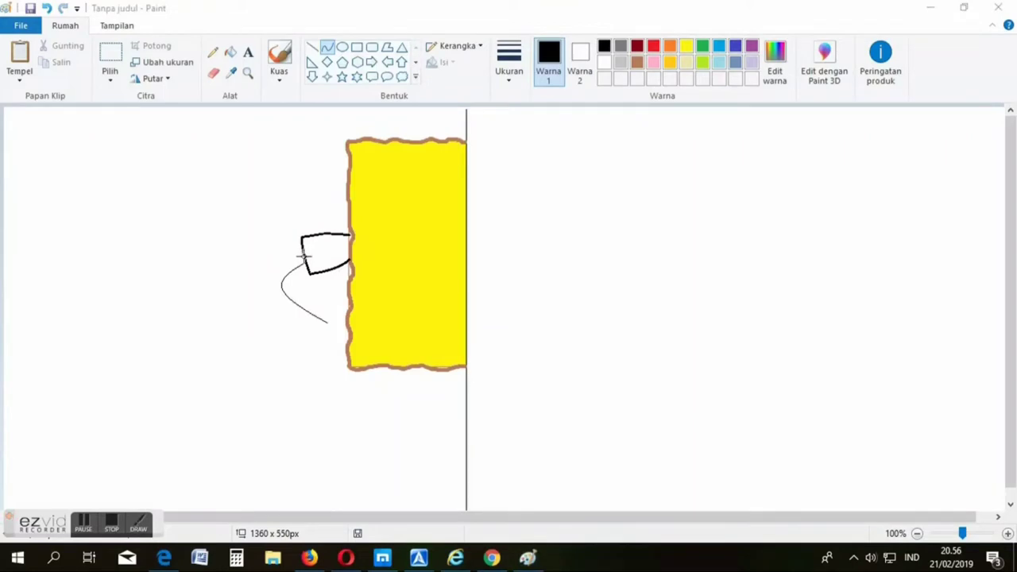
left_click_drag(308, 273, 324, 330)
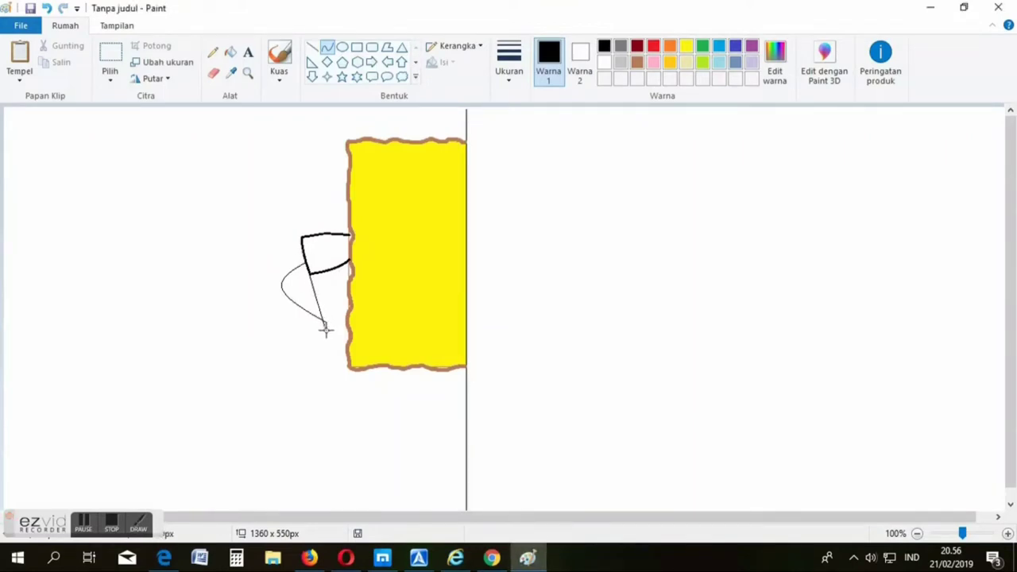
left_click_drag(314, 282, 349, 334)
left_click(602, 300)
left_click_drag(350, 334, 341, 355)
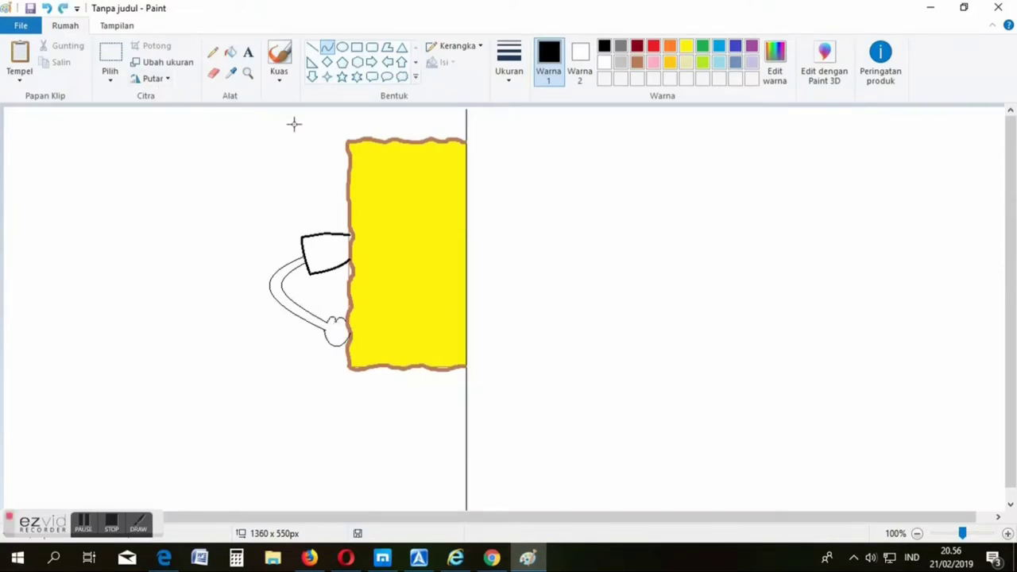
Step: Add a short black curve between the fingers of the hand at 300% zoom
left_click(248, 73)
left_click(312, 264)
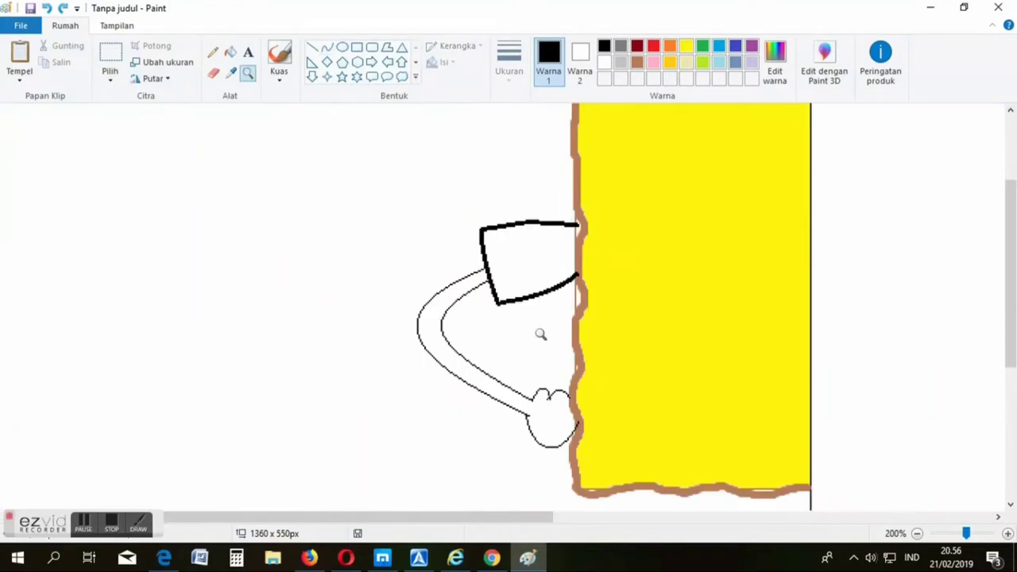
left_click(586, 397)
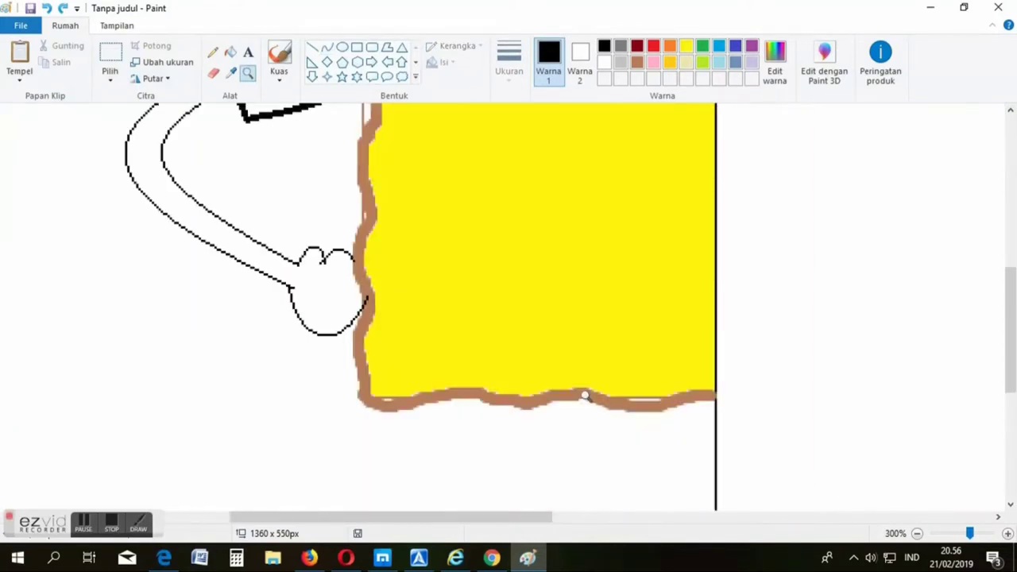
left_click(327, 48)
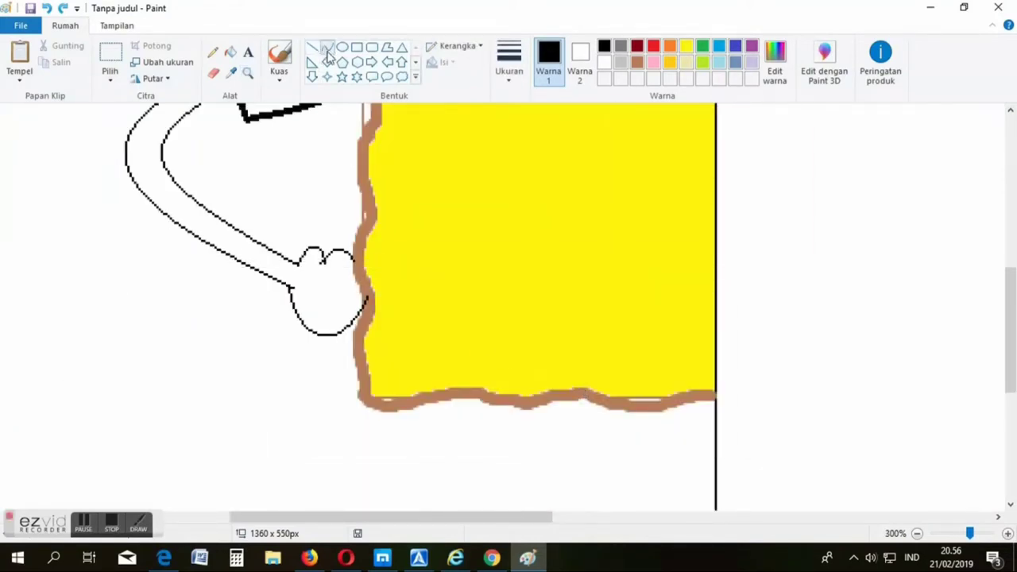
mouse_move(313, 269)
left_mouse_down()
mouse_move(333, 271)
mouse_move(325, 261)
left_mouse_up()
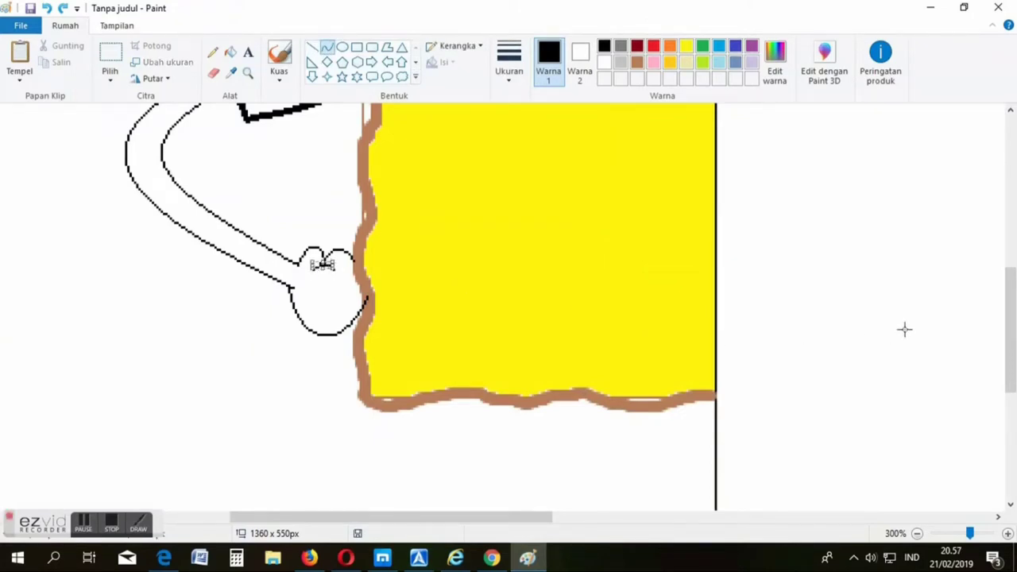
Step: Fill the arm and hand with yellow
left_click(249, 74)
right_click(374, 230)
right_click(357, 236)
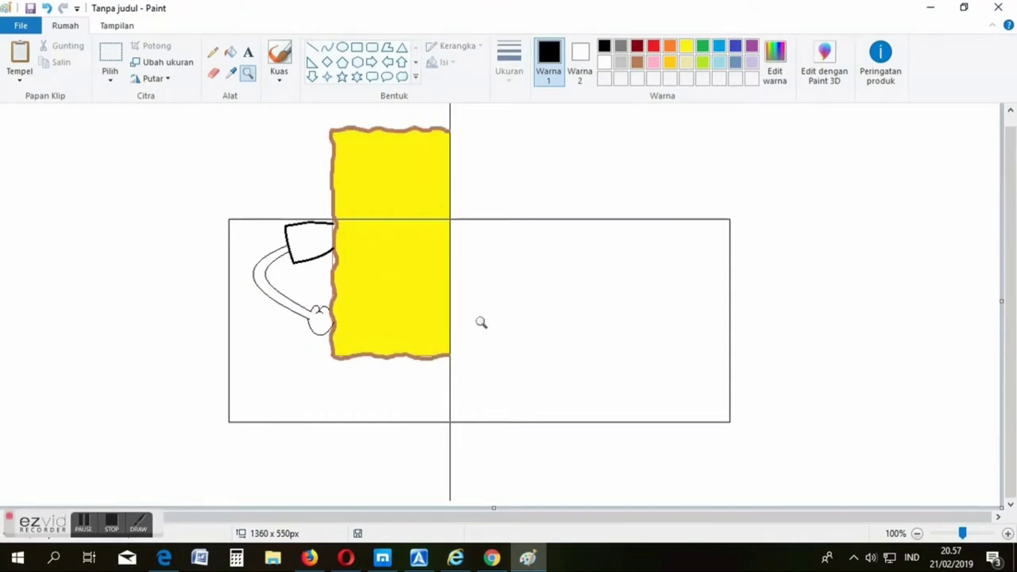
left_click(686, 47)
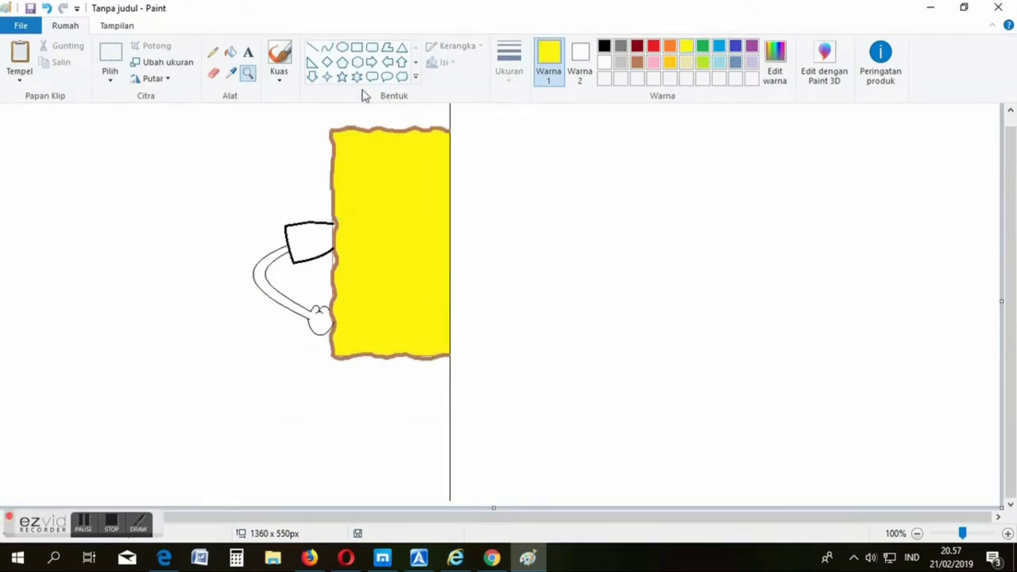
left_click(229, 53)
left_click(271, 257)
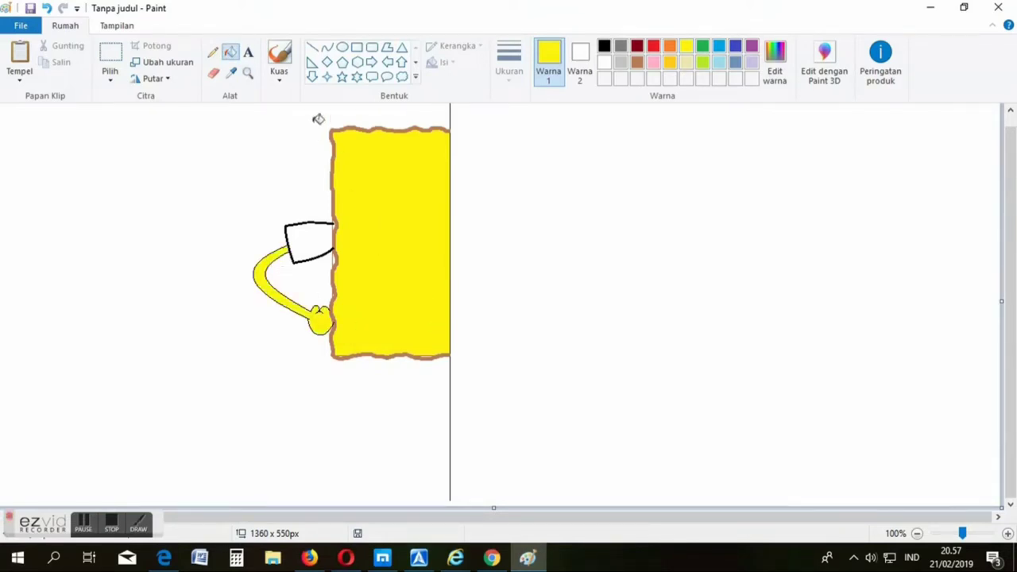
Step: Paint a light turquoise shading stroke along the sleeve's upper edge with a textured brush in the smallest size
left_click(285, 75)
left_click(311, 133)
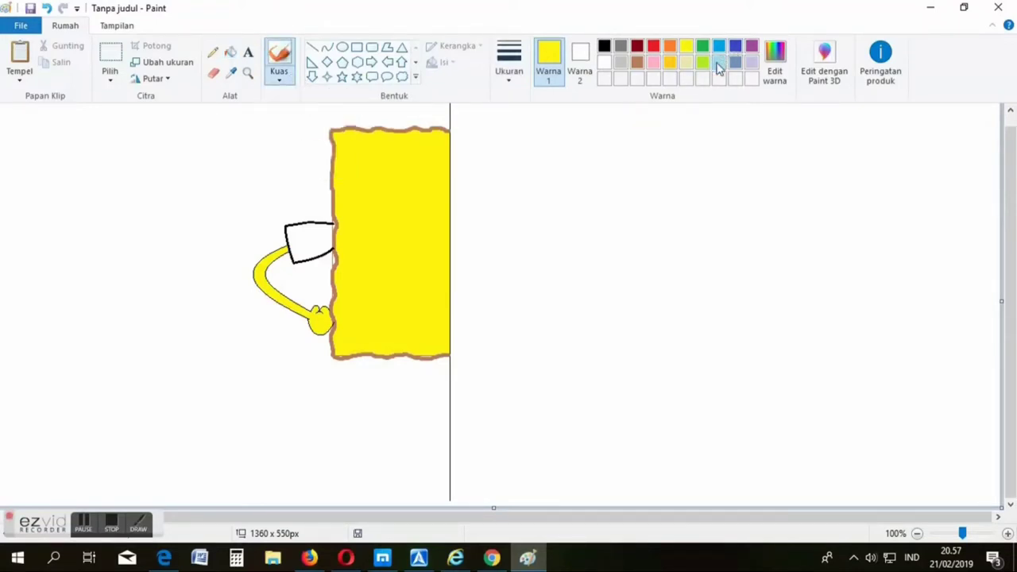
left_click(719, 63)
left_click(509, 63)
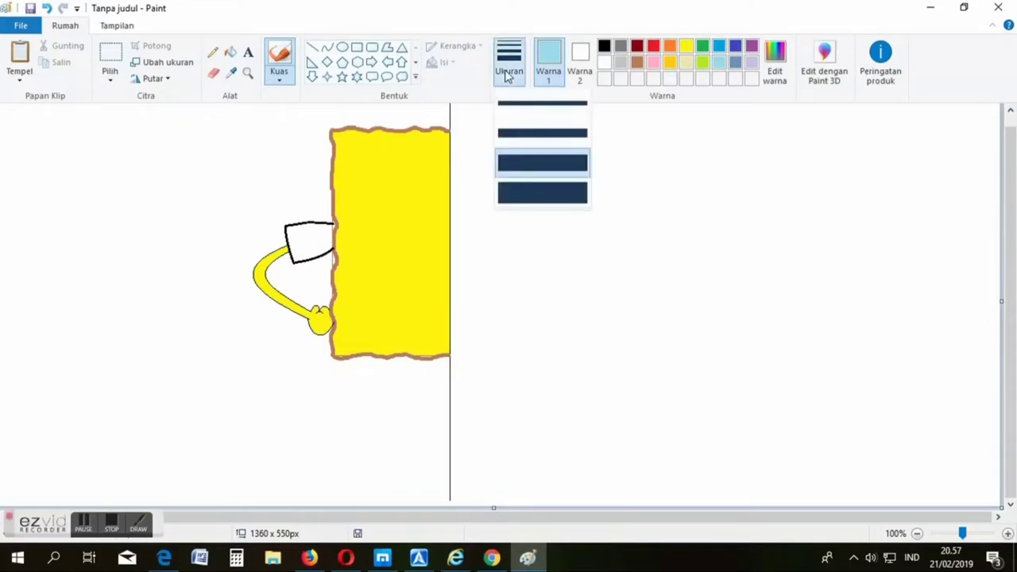
left_click(528, 113)
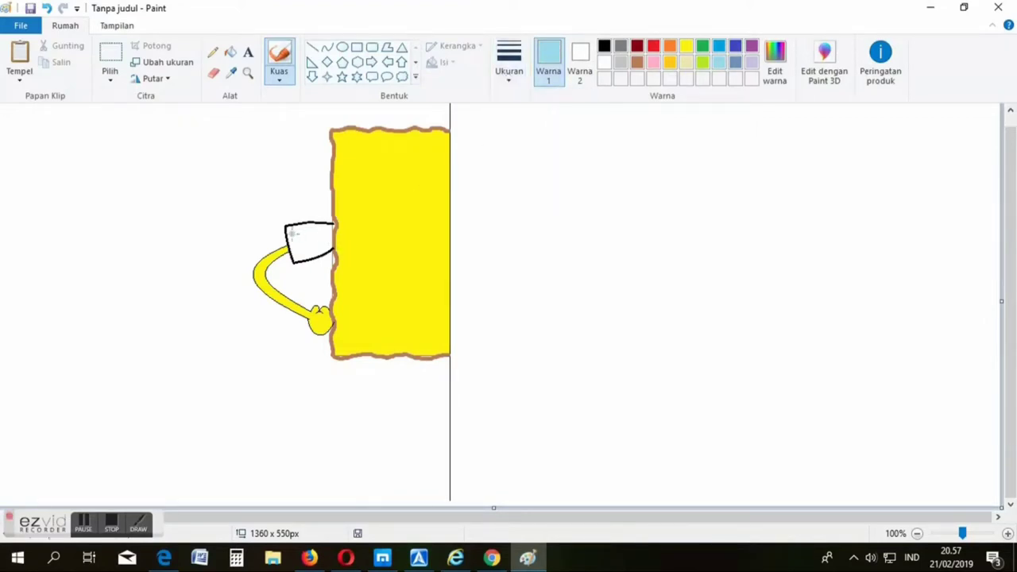
mouse_move(291, 230)
left_mouse_down()
mouse_move(327, 232)
mouse_move(291, 233)
left_mouse_up()
Step: Draw the trouser outline below the body with black lines in the second size, including a horizontal divider across its middle
left_click(608, 48)
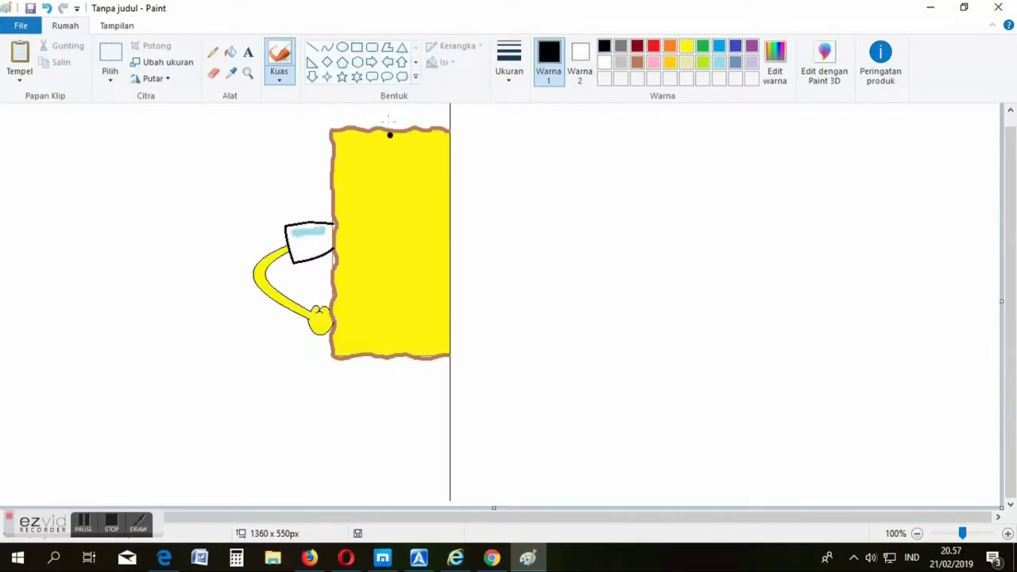
left_click(314, 52)
left_click(508, 62)
left_click(511, 133)
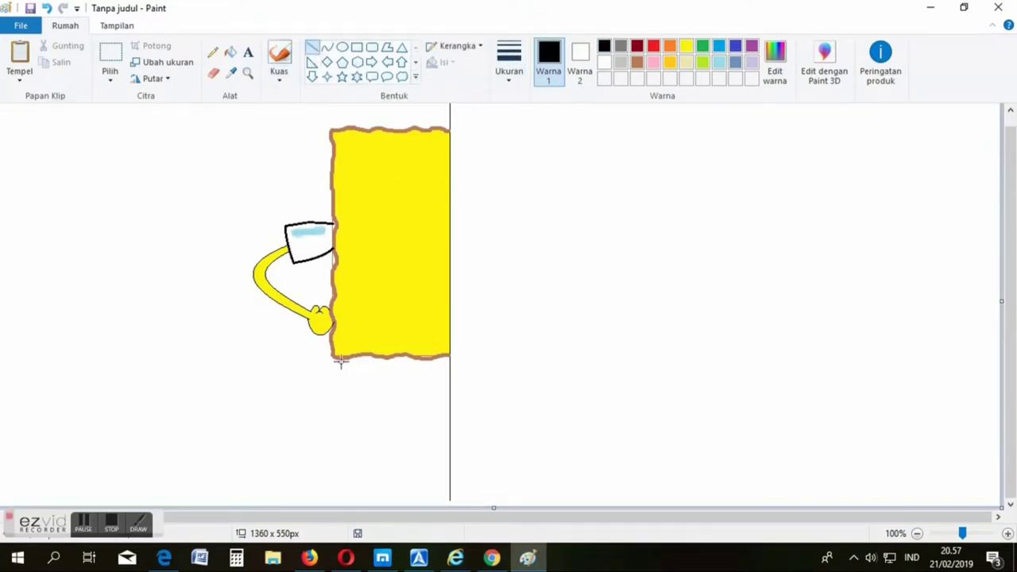
left_click_drag(341, 361, 341, 419)
left_click_drag(341, 420, 451, 420)
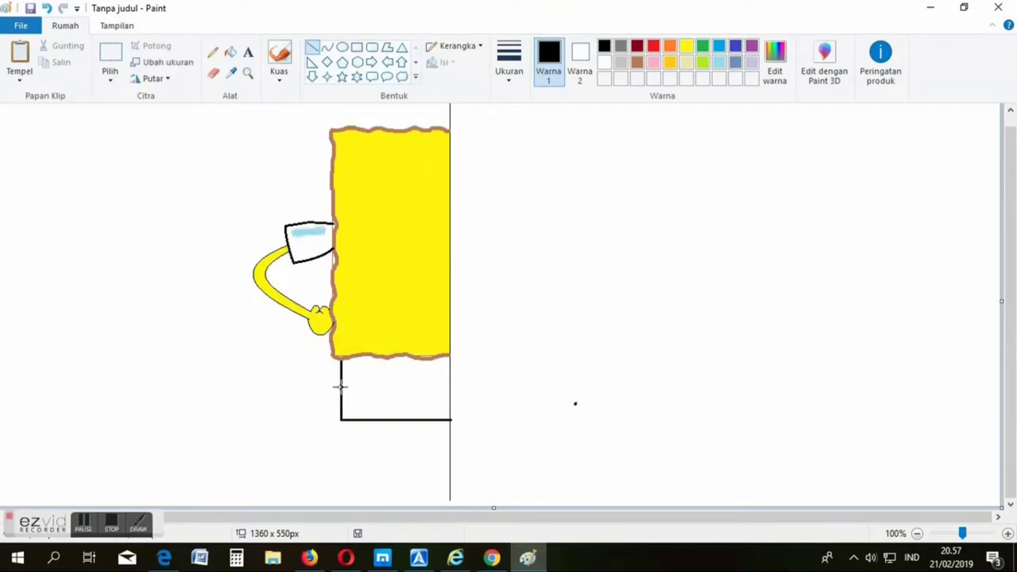
left_click_drag(341, 387, 451, 387)
Step: Fill the lower band of the trousers with a custom brown, darker than the palette's brown
left_click(230, 51)
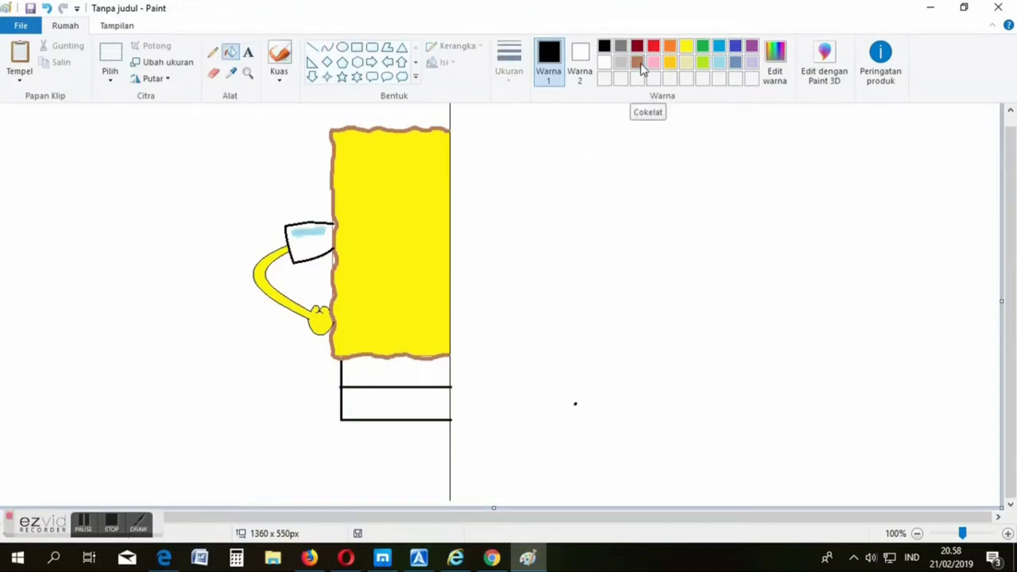
left_click(641, 65)
left_click(773, 68)
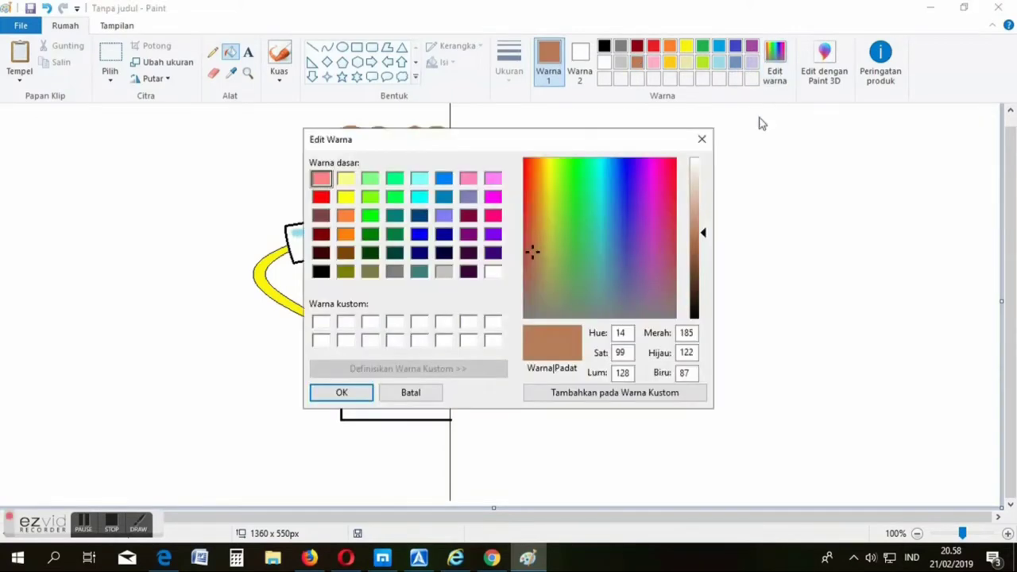
left_click_drag(704, 237, 704, 263)
left_click(360, 397)
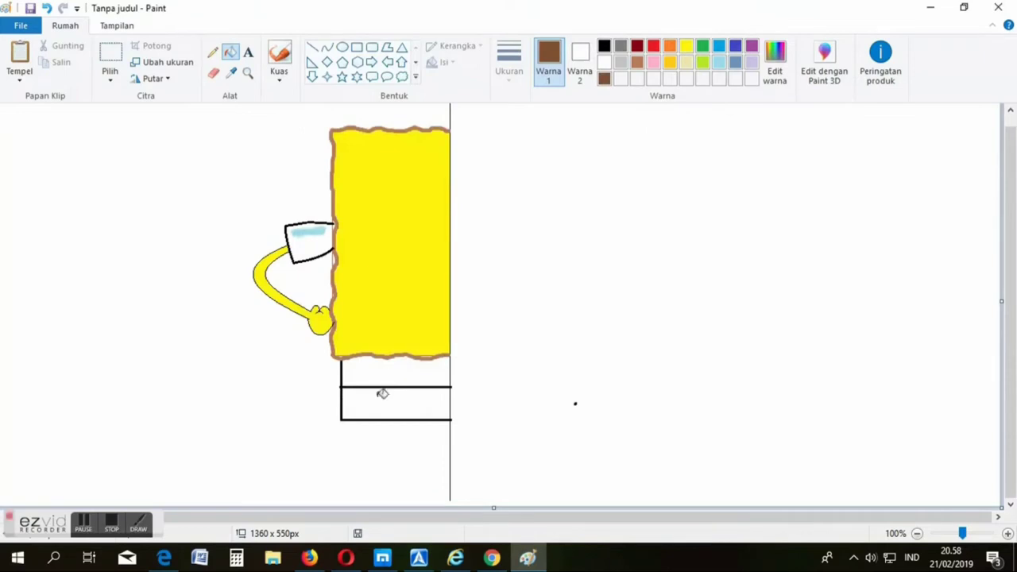
left_click(389, 394)
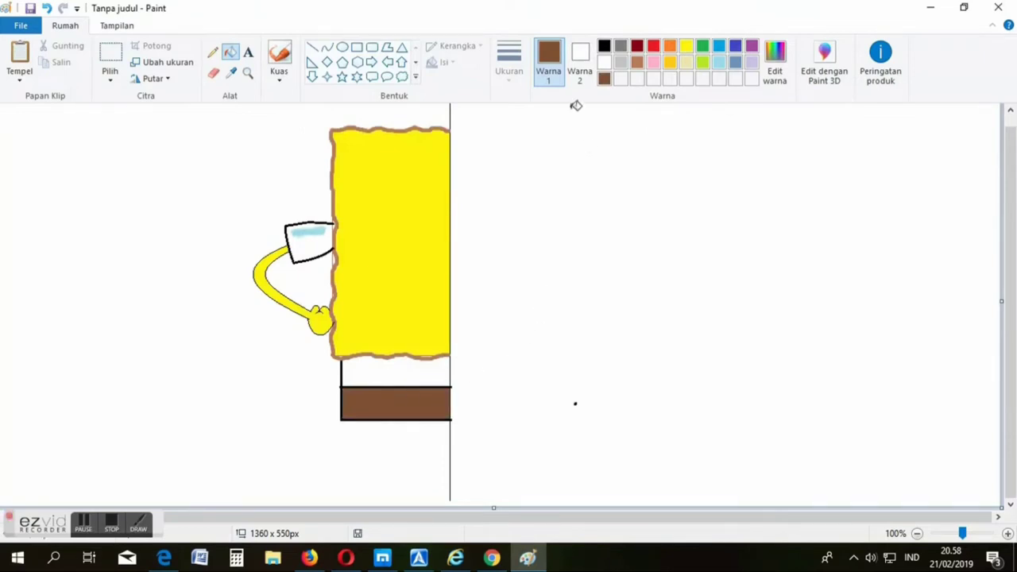
Step: Draw a small black rectangle in the empty area beside the trousers and fill it with black
left_click(605, 48)
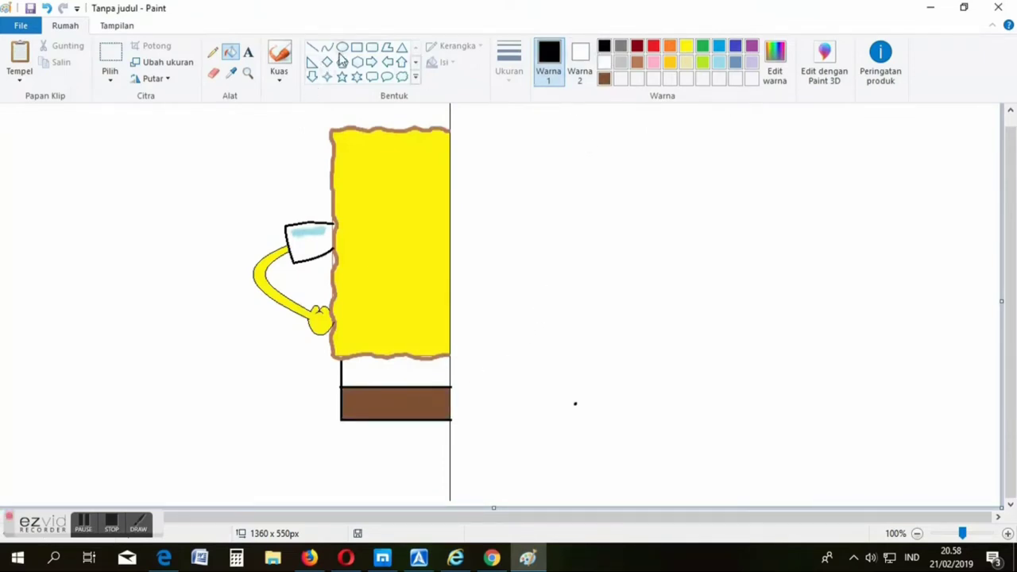
left_click(356, 50)
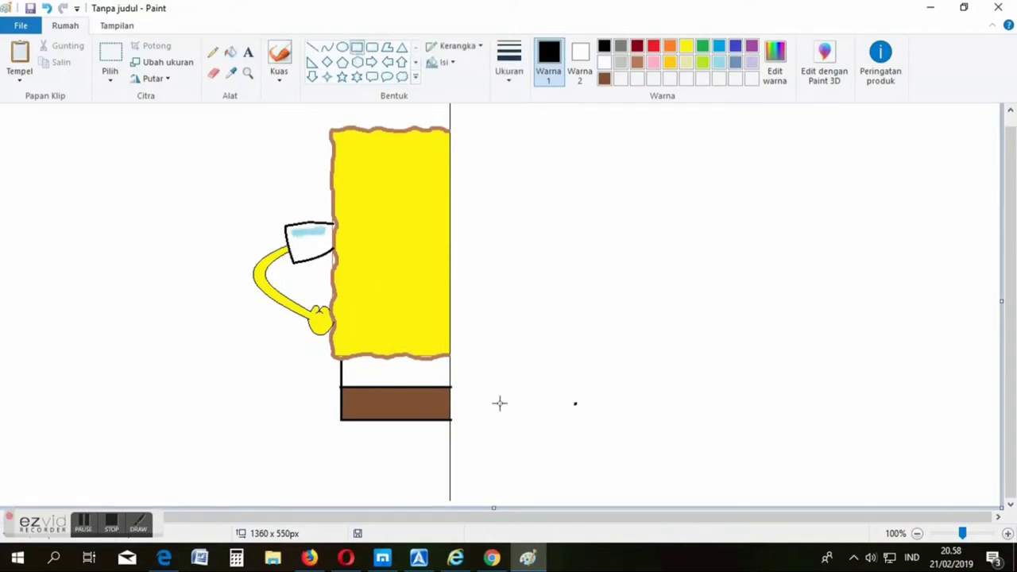
left_click_drag(500, 397, 535, 407)
left_click(231, 51)
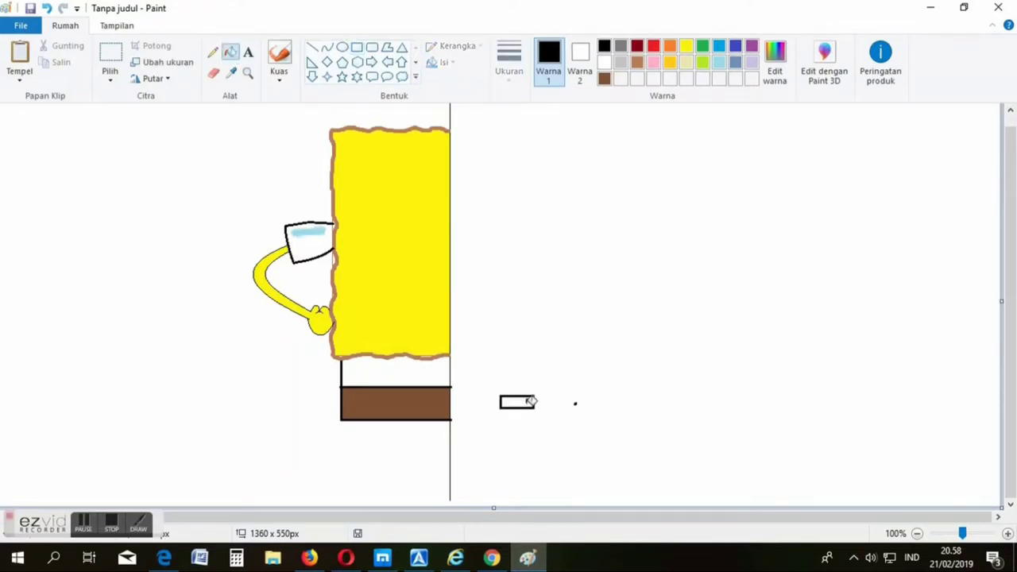
left_click(528, 402)
Step: Move the black rectangle onto the brown trouser band with a transparent selection and place a copy beside it, near the centre line
left_click(111, 53)
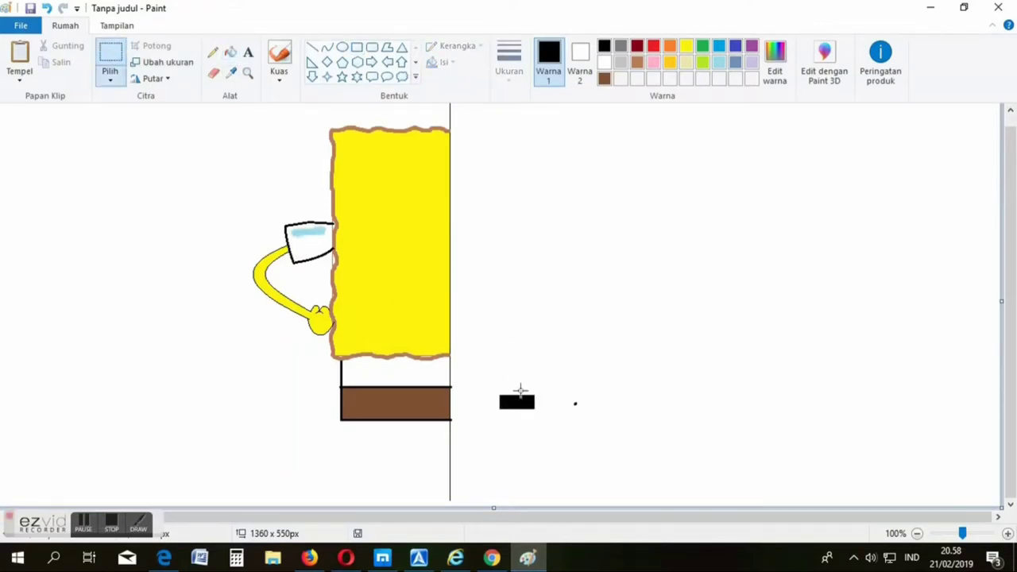
left_click_drag(492, 387, 388, 406)
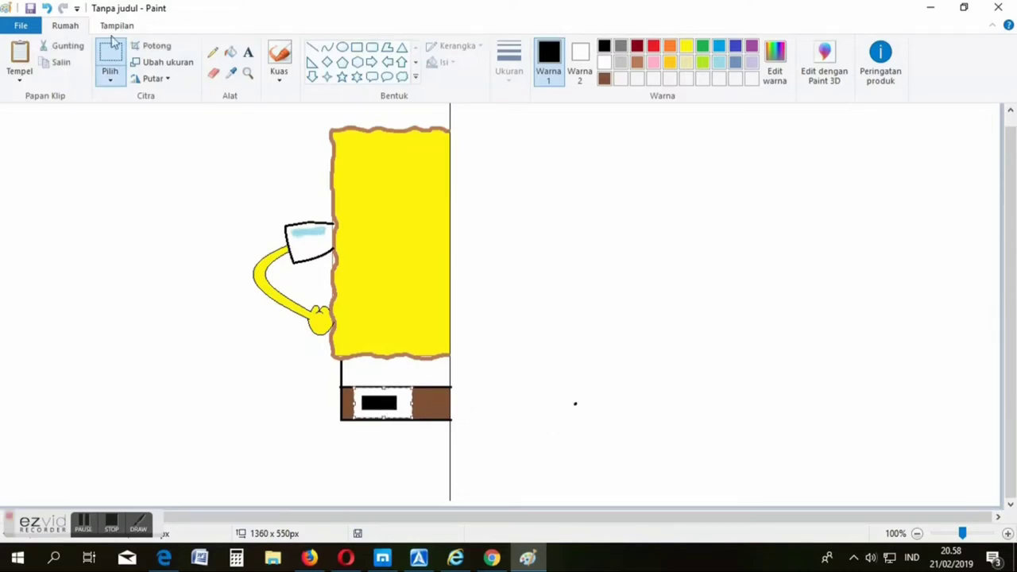
left_click(115, 80)
left_click(135, 215)
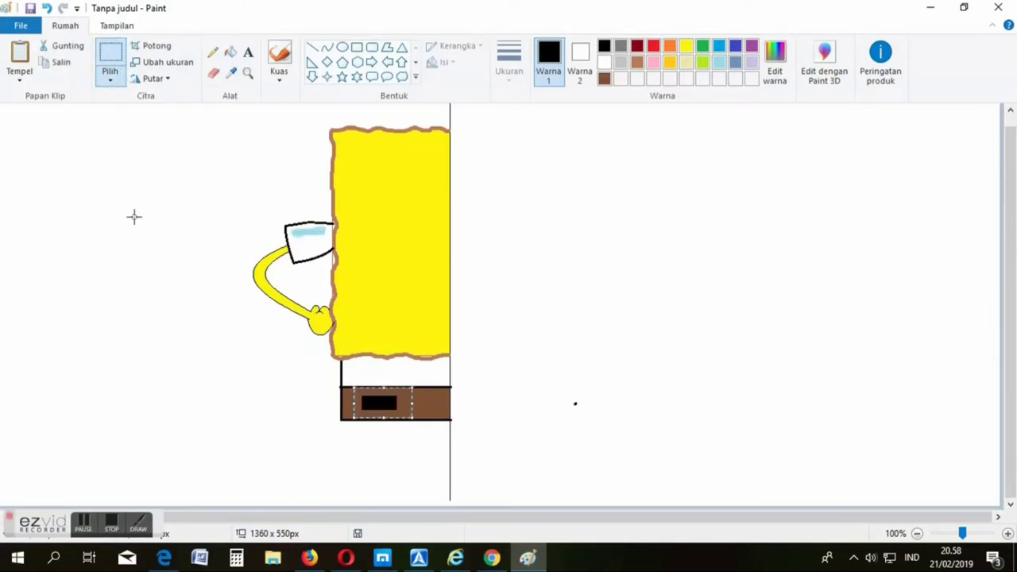
left_click_drag(388, 404, 395, 404)
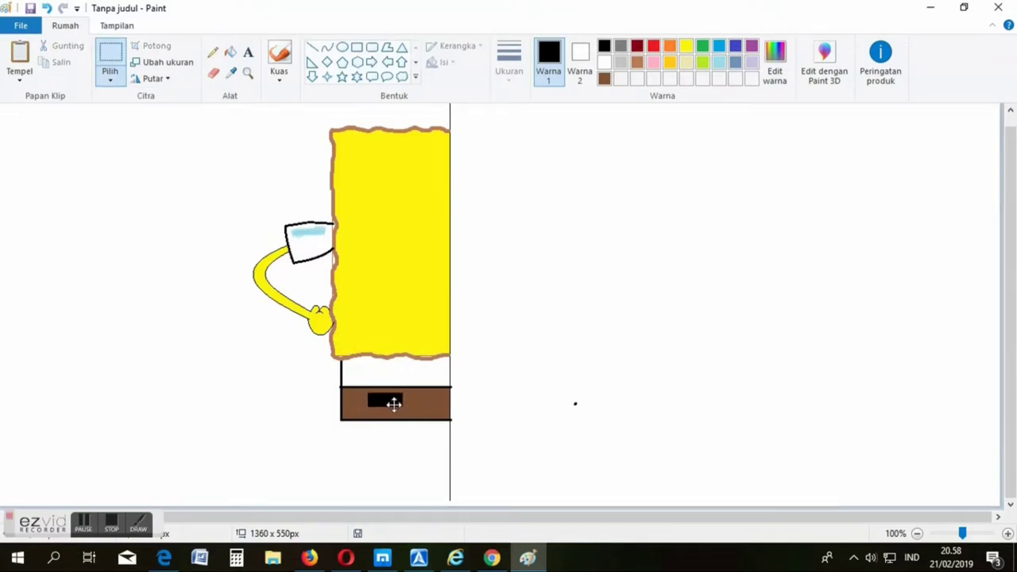
left_click_drag(395, 400, 428, 400)
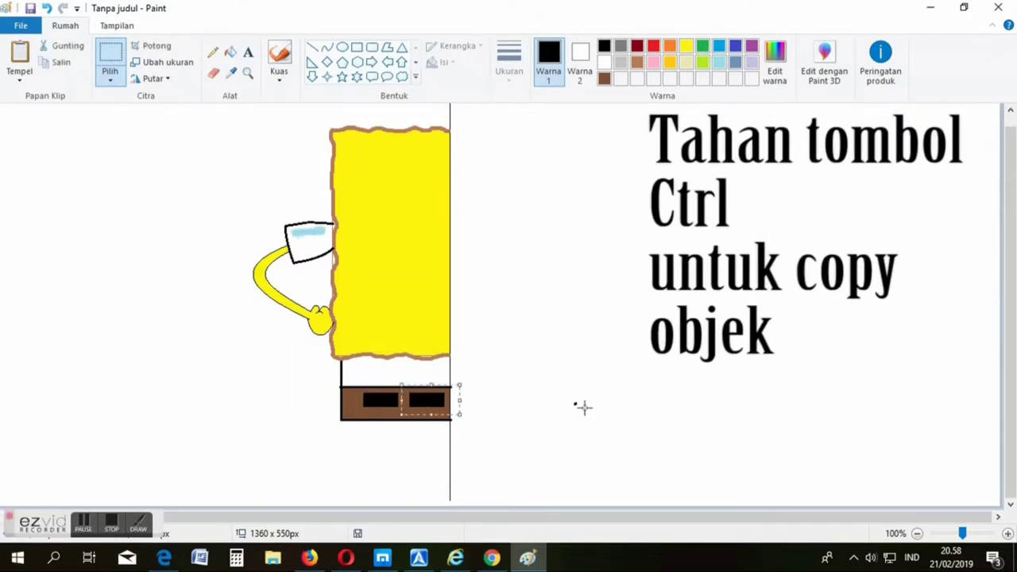
left_click(581, 406)
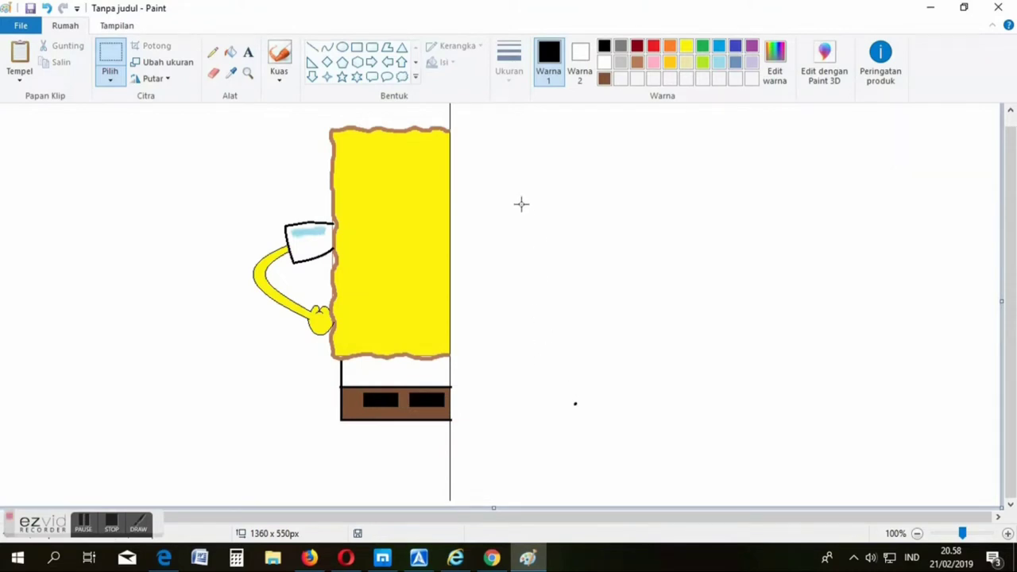
Step: Draw the leg below the trousers as two slanted black lines, adding a short curve at the front of the ankle
left_click(314, 50)
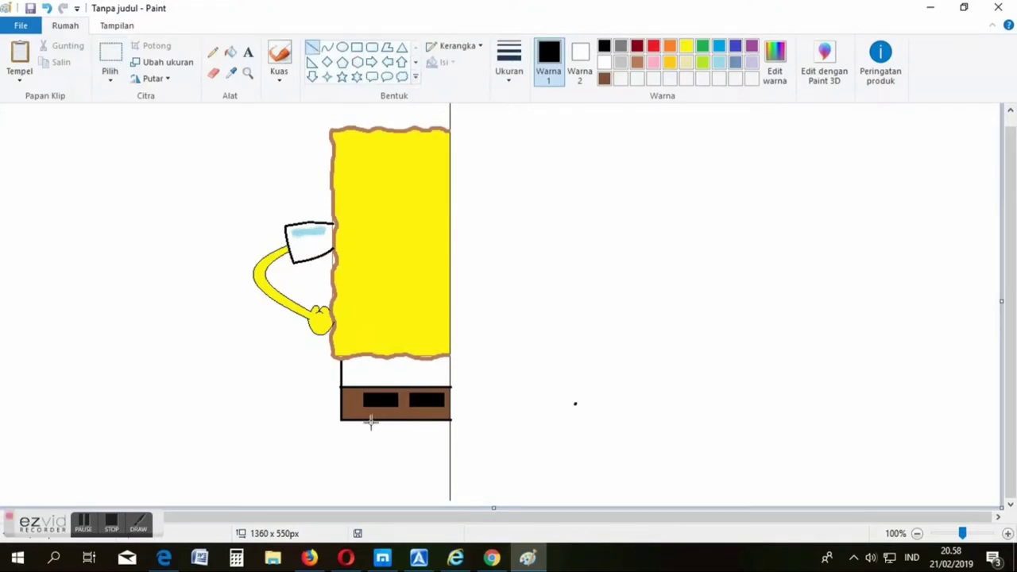
left_click_drag(382, 422, 373, 483)
left_click_drag(410, 422, 397, 489)
left_click(327, 46)
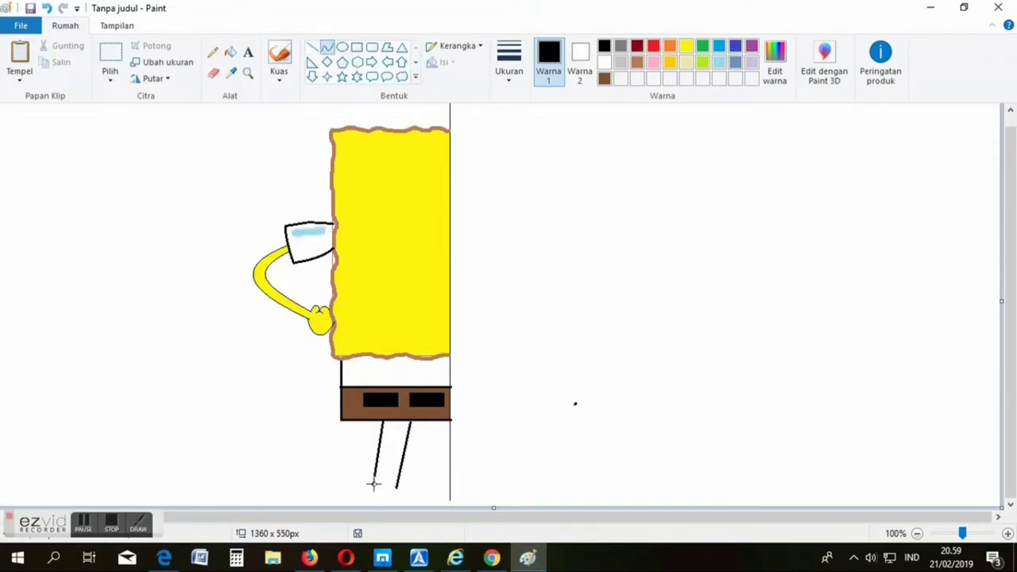
left_click_drag(370, 487, 366, 490)
left_click(545, 475)
Step: Draw the shoe's rounded toe and sole with a black curve starting from the ankle, working at 200% zoom
left_click(248, 72)
left_click(367, 442)
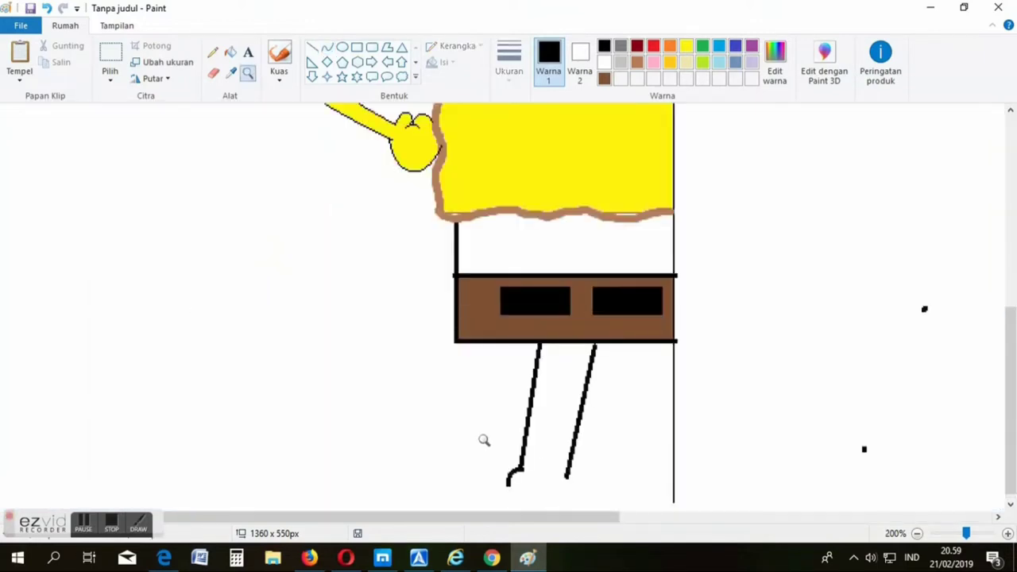
scroll(612, 439, "down", 1)
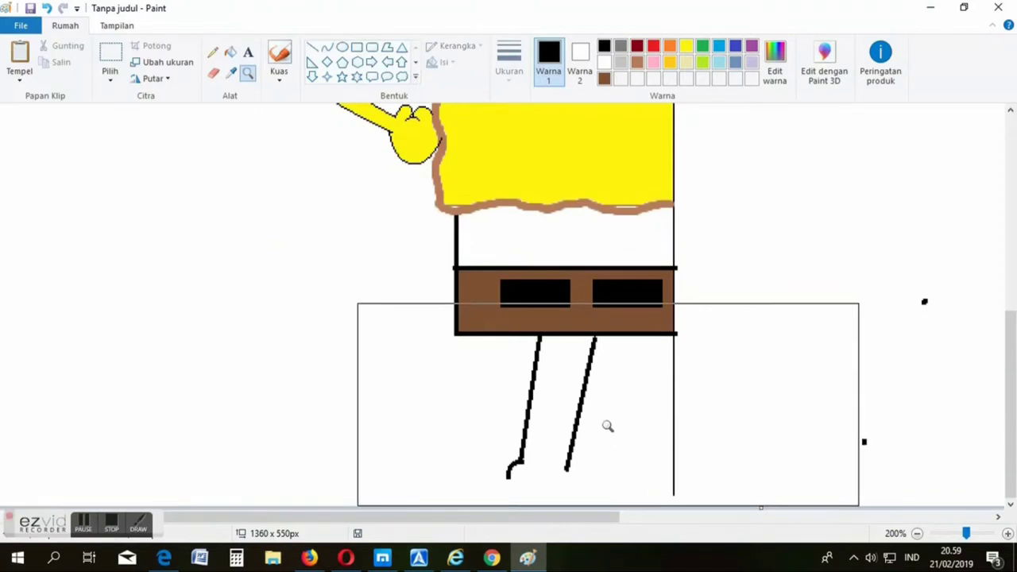
left_click(327, 47)
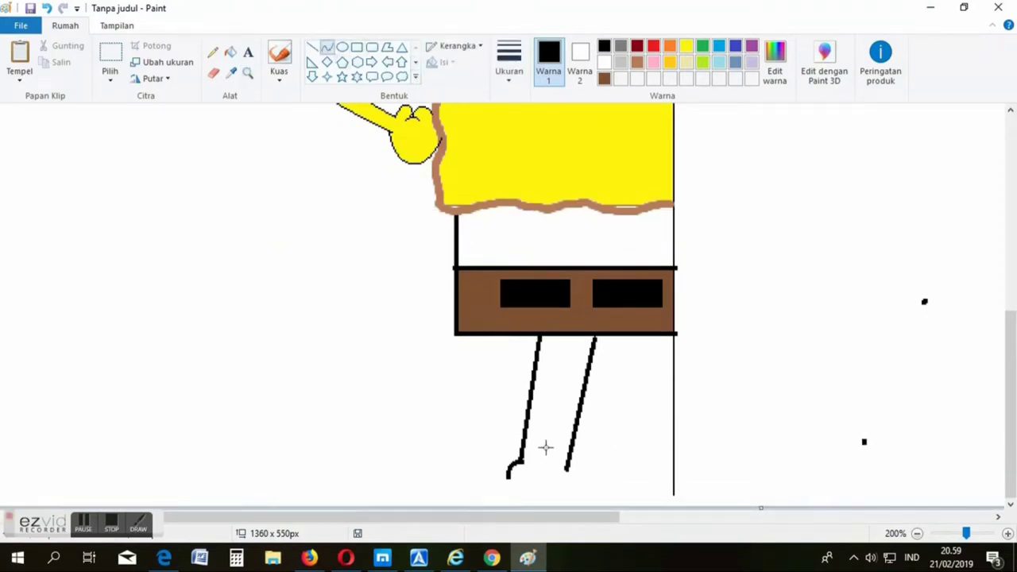
mouse_move(511, 481)
left_mouse_down()
mouse_move(534, 501)
mouse_move(443, 442)
mouse_move(472, 477)
mouse_move(448, 504)
mouse_move(398, 528)
left_mouse_up()
left_click(821, 451)
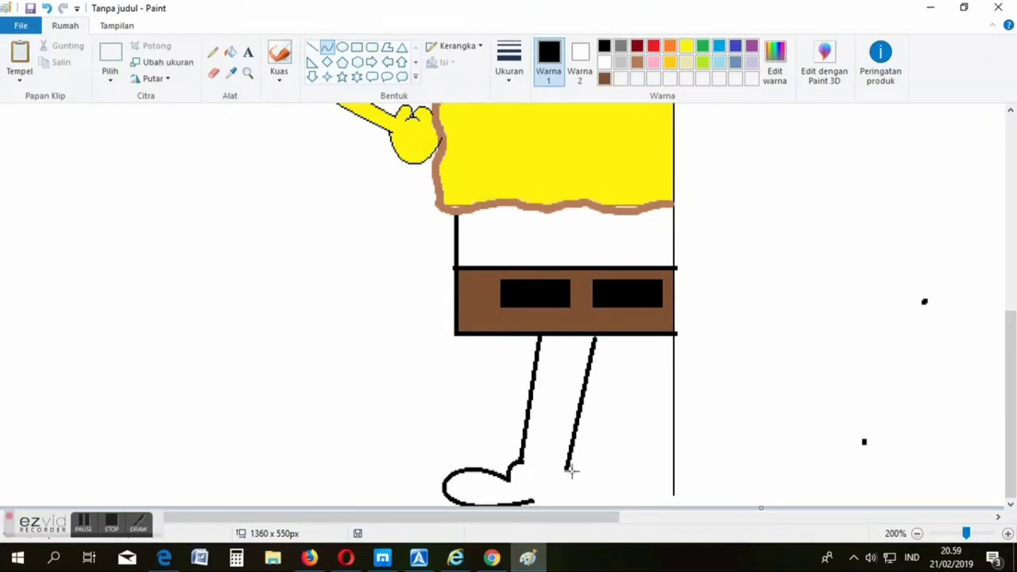
Step: Close the shoe outline with a curved heel joining the sole and a slightly curved line across the ankle
left_click_drag(567, 469, 566, 490)
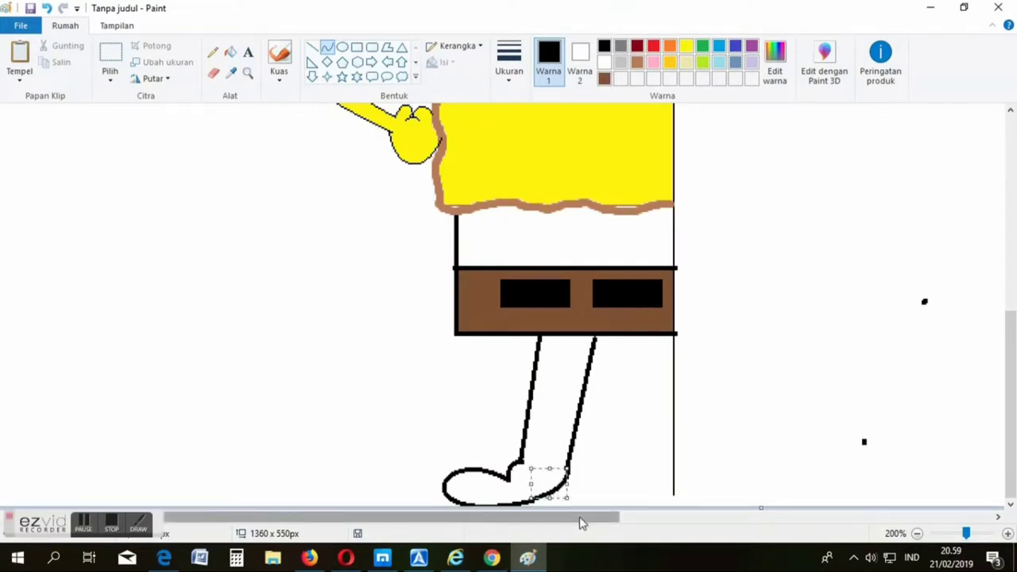
key("ctrl+z")
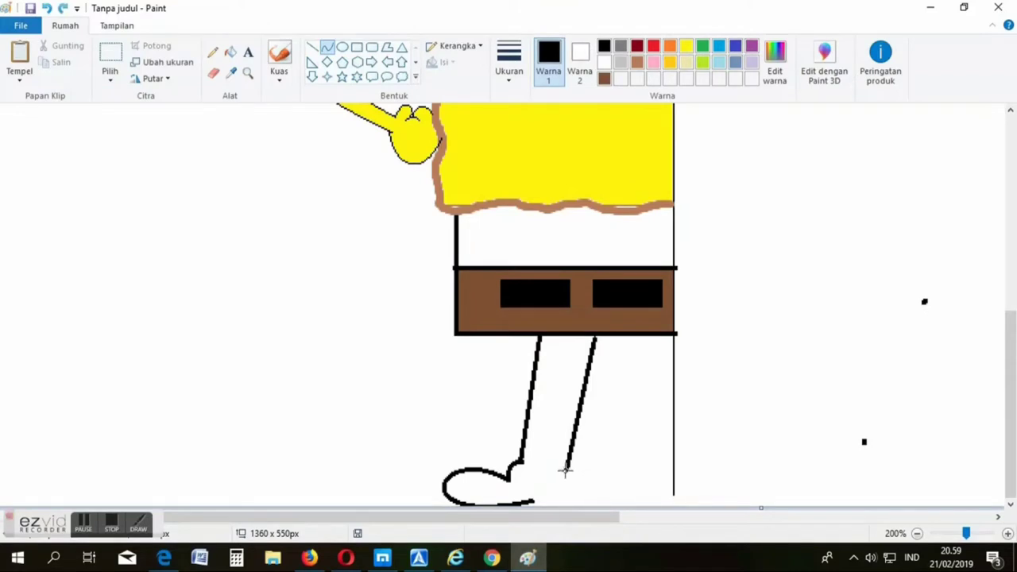
mouse_move(566, 471)
left_mouse_down()
mouse_move(528, 506)
mouse_move(567, 483)
mouse_move(577, 517)
mouse_move(574, 499)
mouse_move(549, 497)
left_mouse_up()
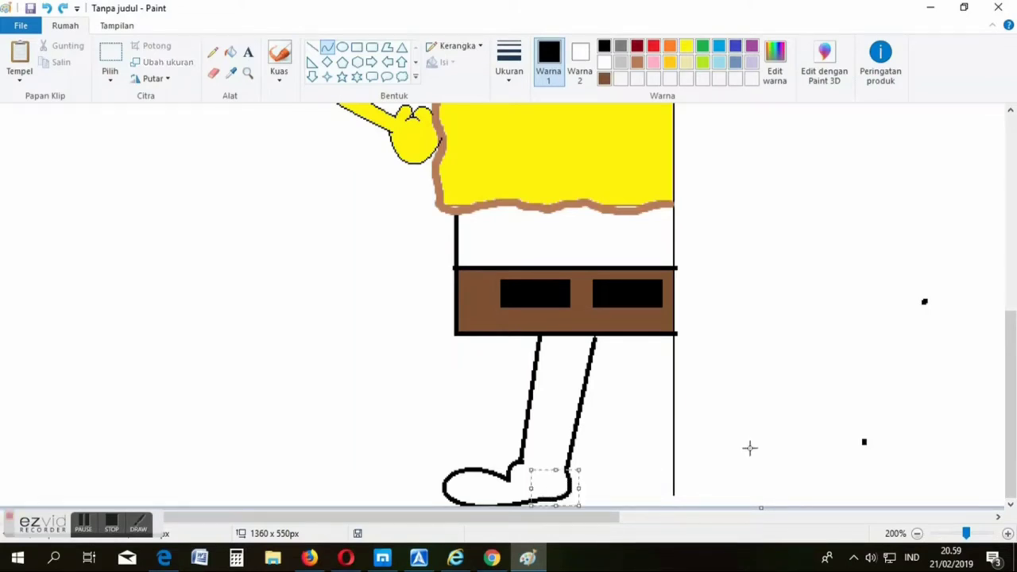
key("Escape")
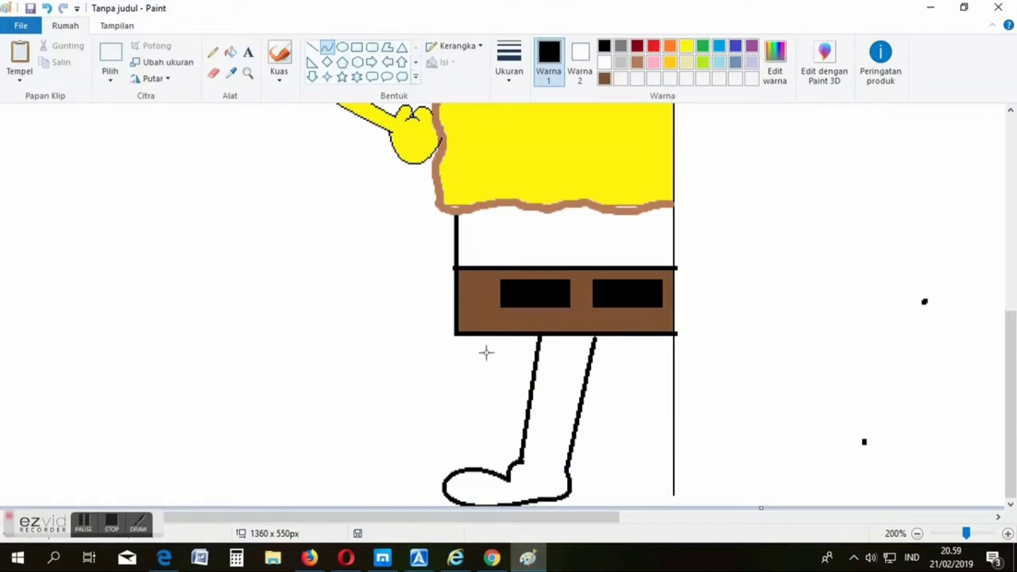
left_click_drag(518, 461, 552, 465)
left_click(552, 466)
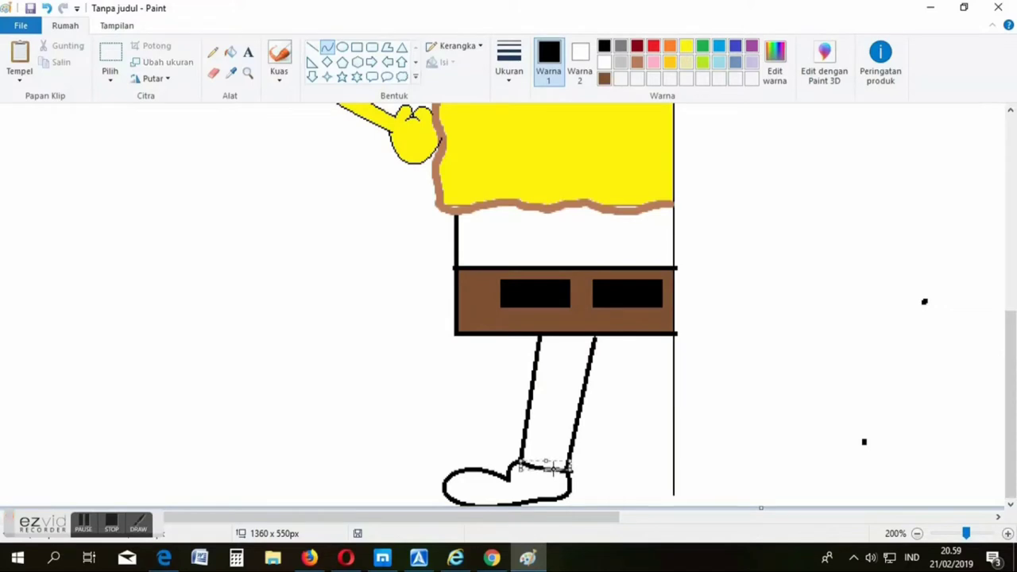
left_click(648, 439)
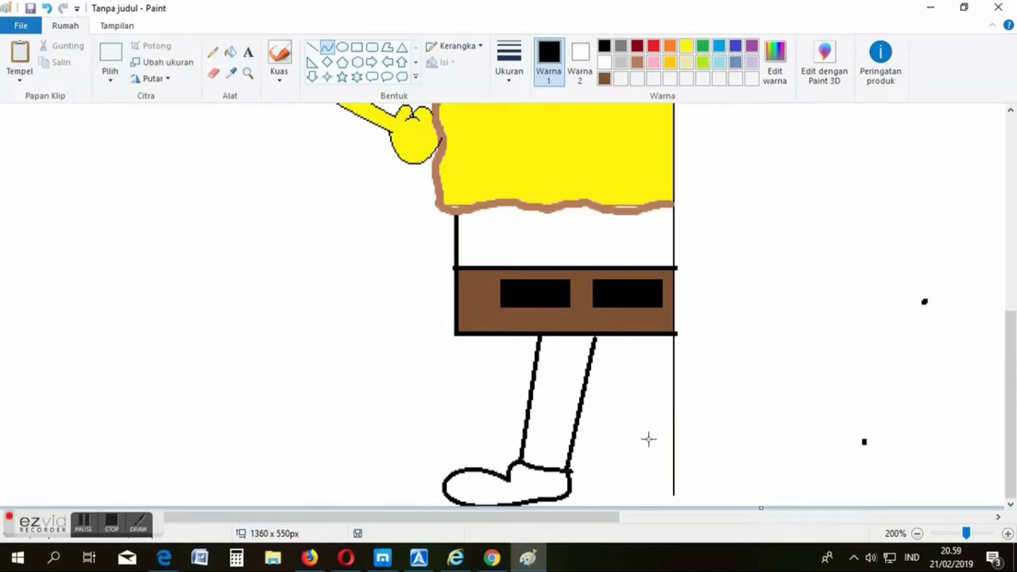
Step: Fill the leg with the custom dark brown and the shoe with black
left_click(312, 47)
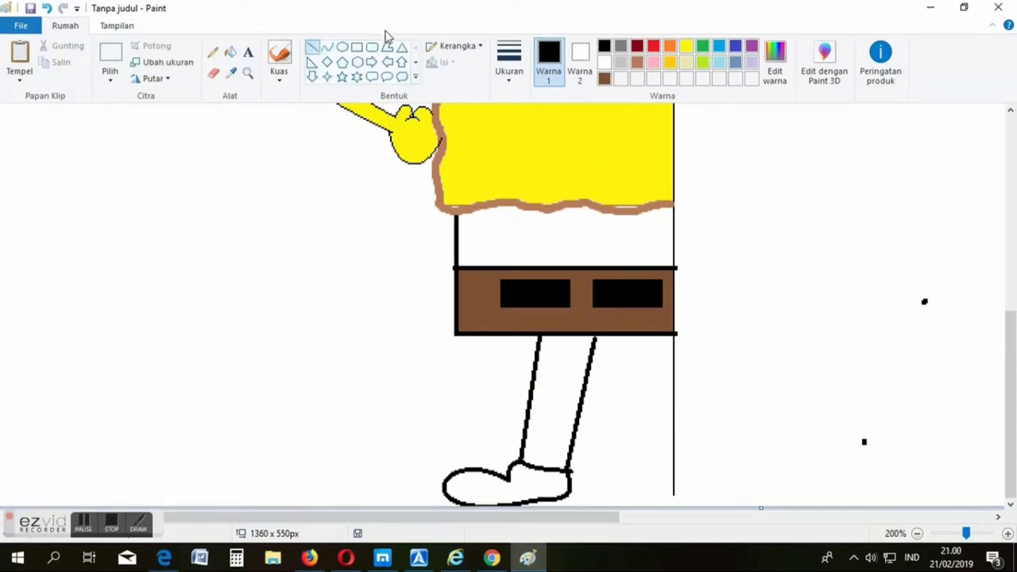
left_click(230, 52)
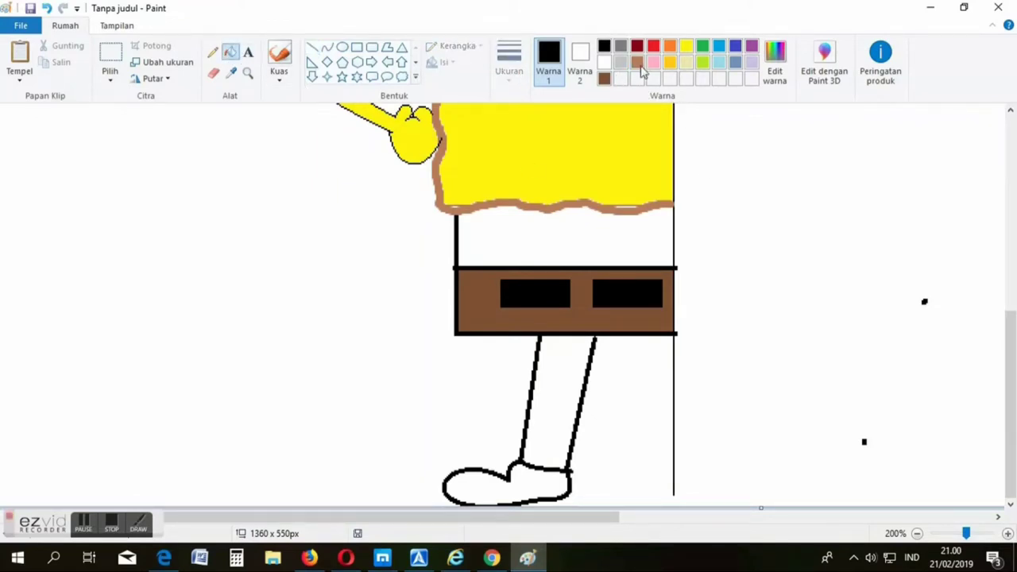
left_click(604, 79)
left_click(562, 397)
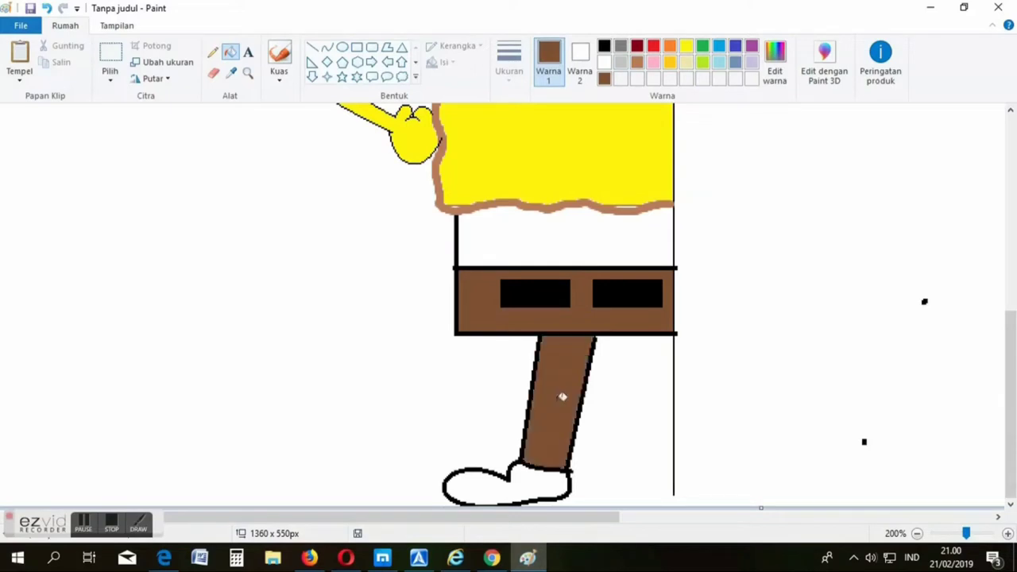
left_click(606, 47)
left_click(526, 476)
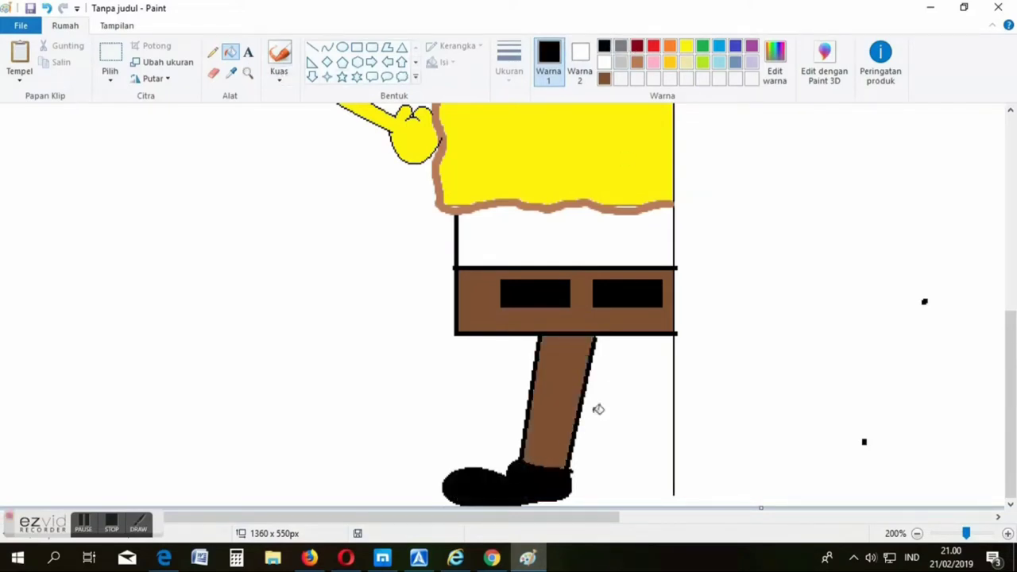
Step: Draw a black crease line down the length of the leg and add a small solid white oval highlight on the shoe's toe
left_click(312, 46)
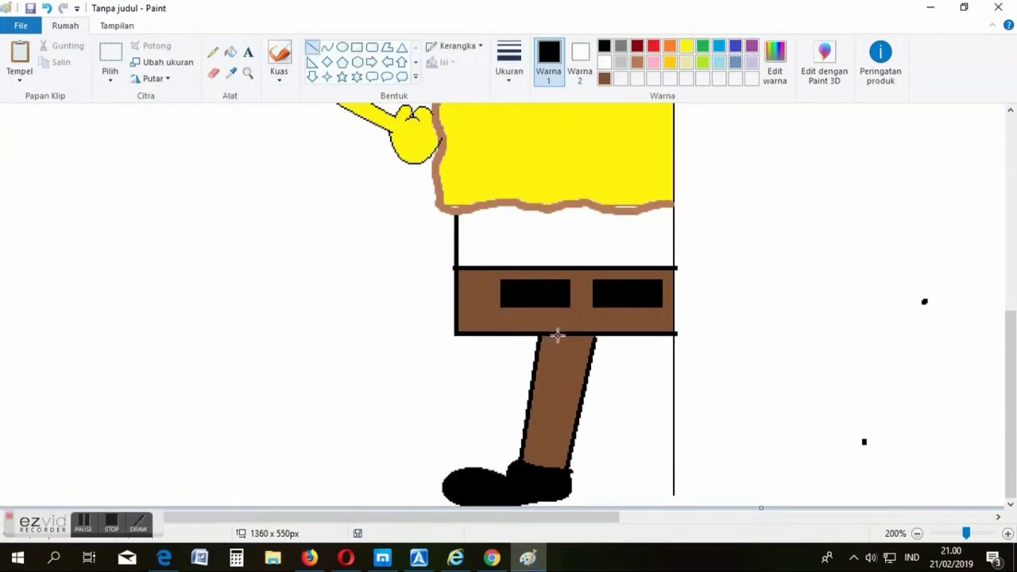
left_click_drag(557, 336, 536, 470)
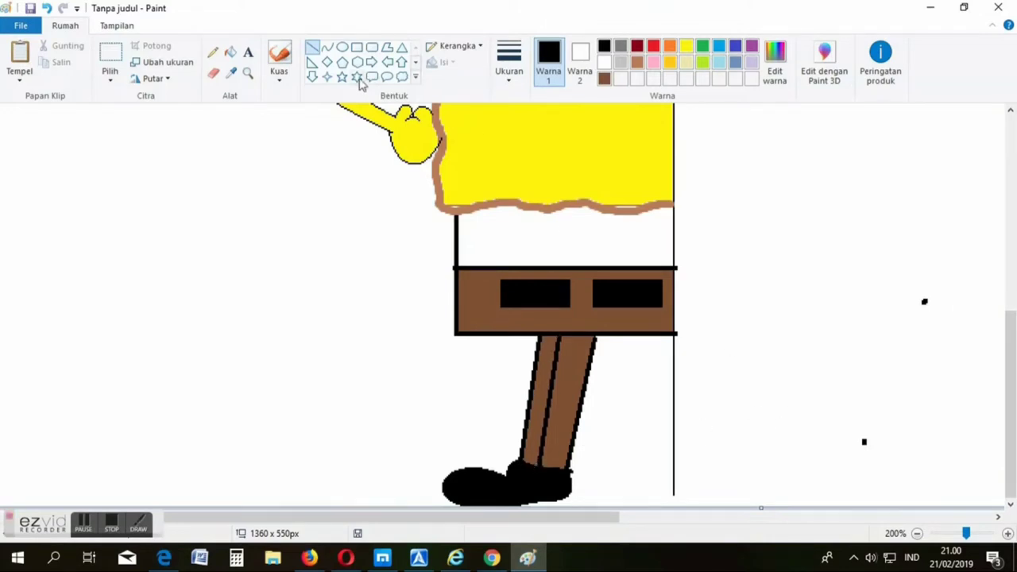
left_click(342, 48)
left_click(604, 64)
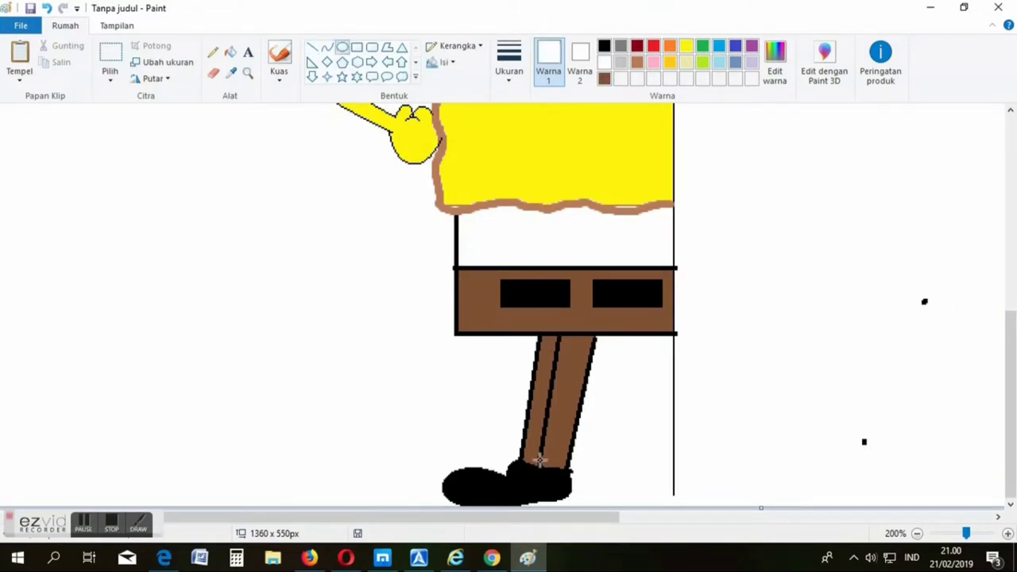
left_click_drag(468, 475, 475, 482)
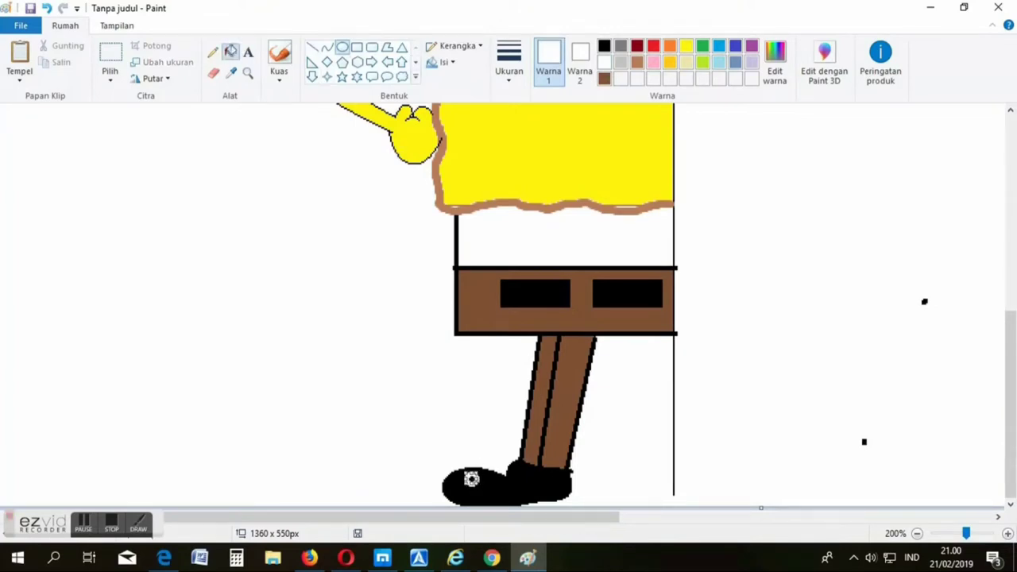
left_click(230, 51)
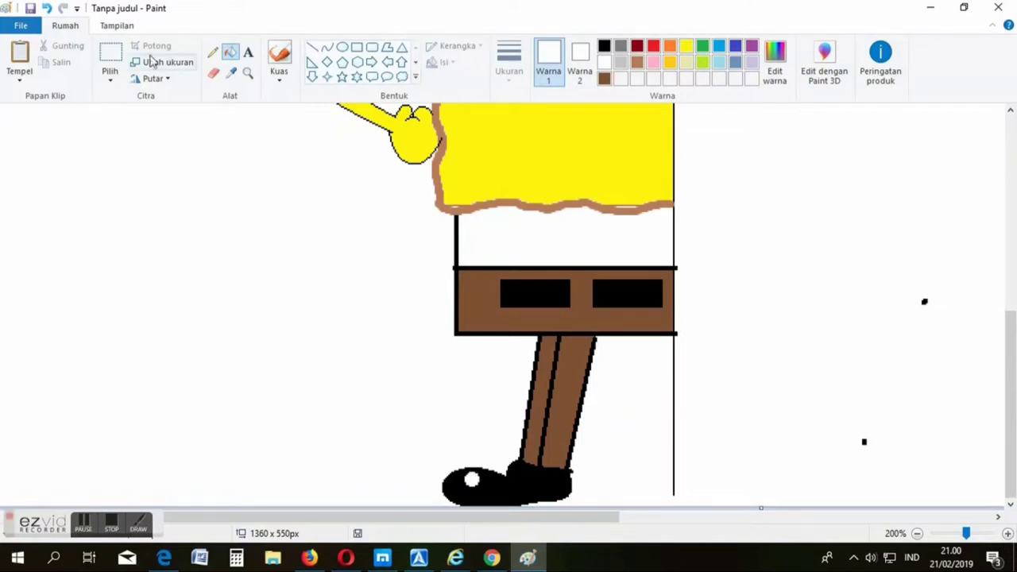
left_click(248, 73)
right_click(443, 176)
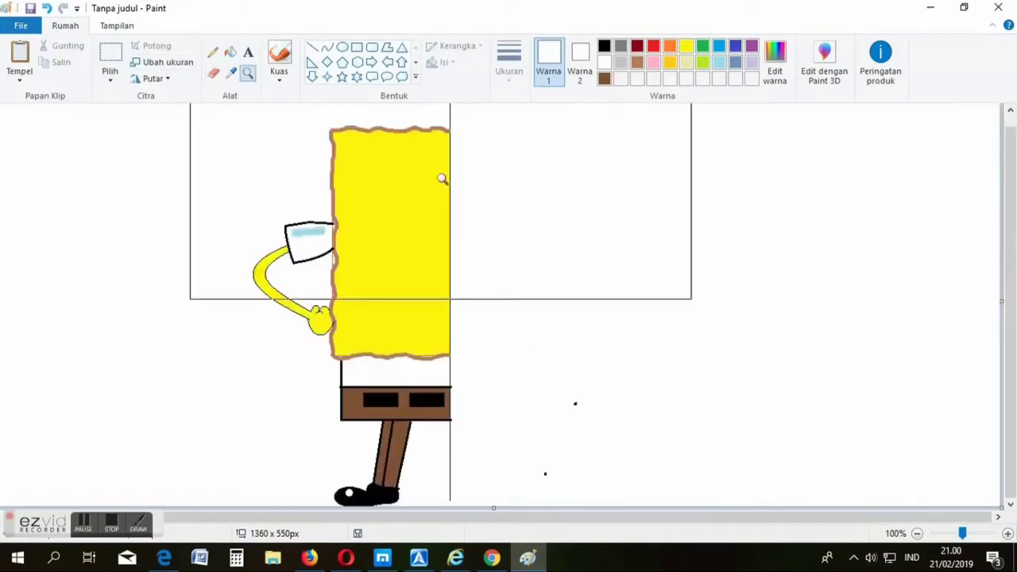
Step: Draw a thin black circle for the eye and place it on the upper body so it touches the centre line
right_click(427, 209)
left_click(267, 222)
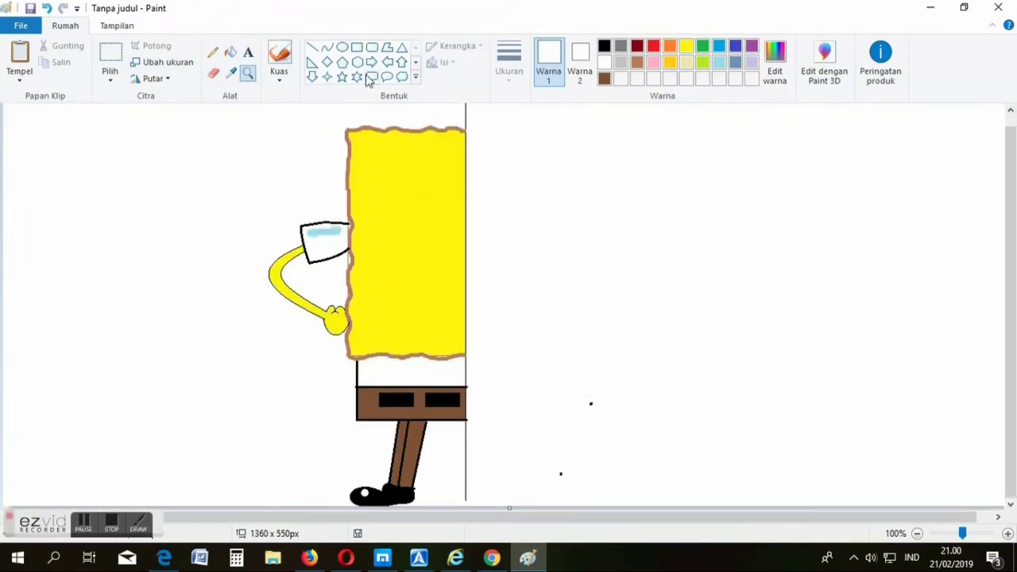
left_click(341, 48)
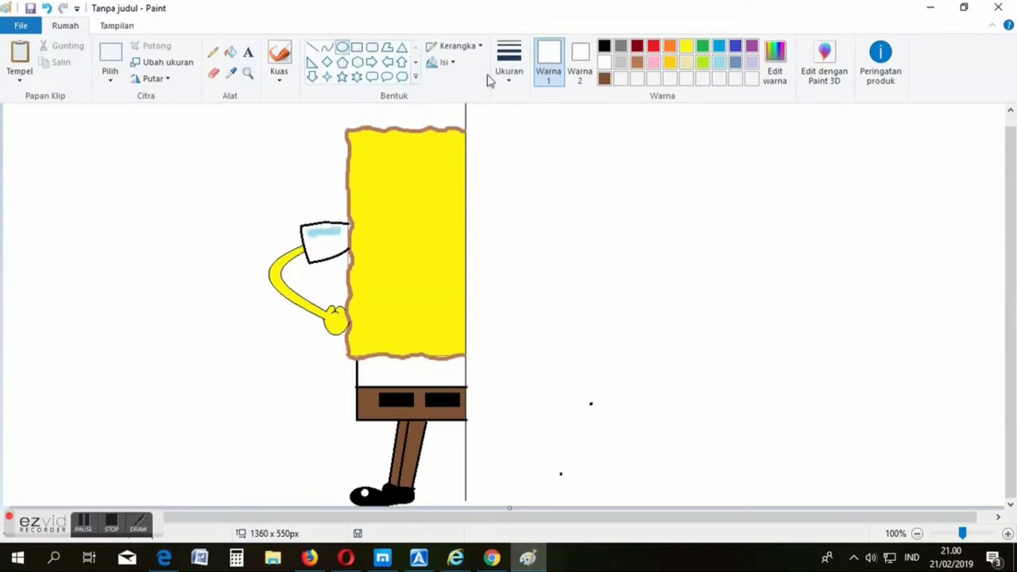
left_click(604, 48)
left_click(510, 68)
left_click(531, 104)
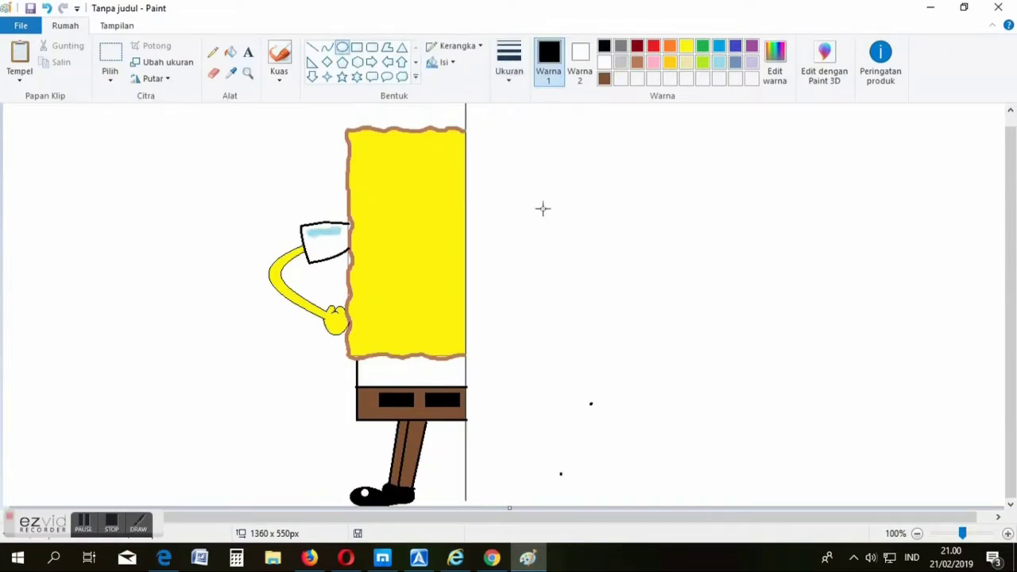
left_click_drag(571, 204, 636, 259)
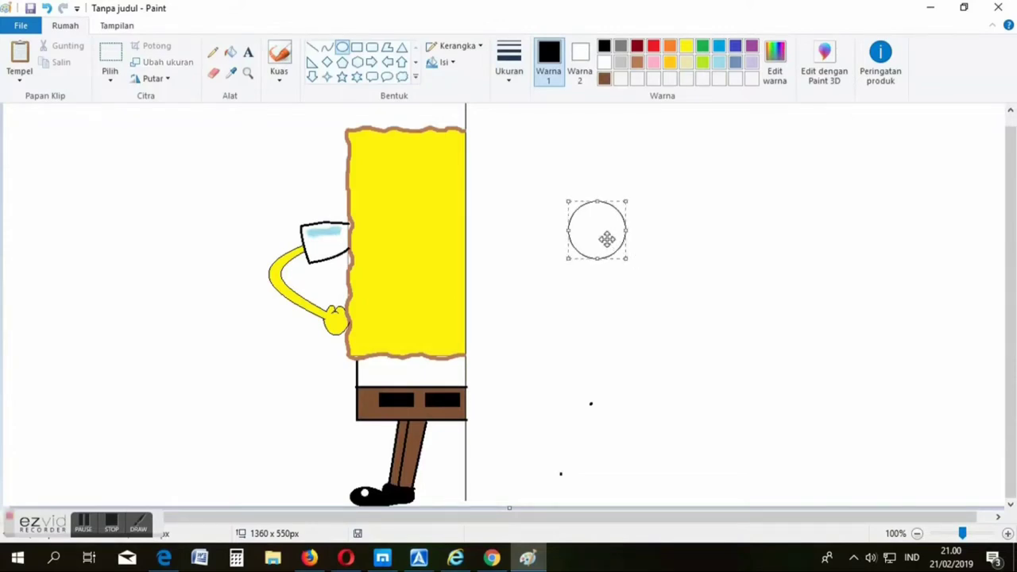
left_click_drag(597, 231, 442, 220)
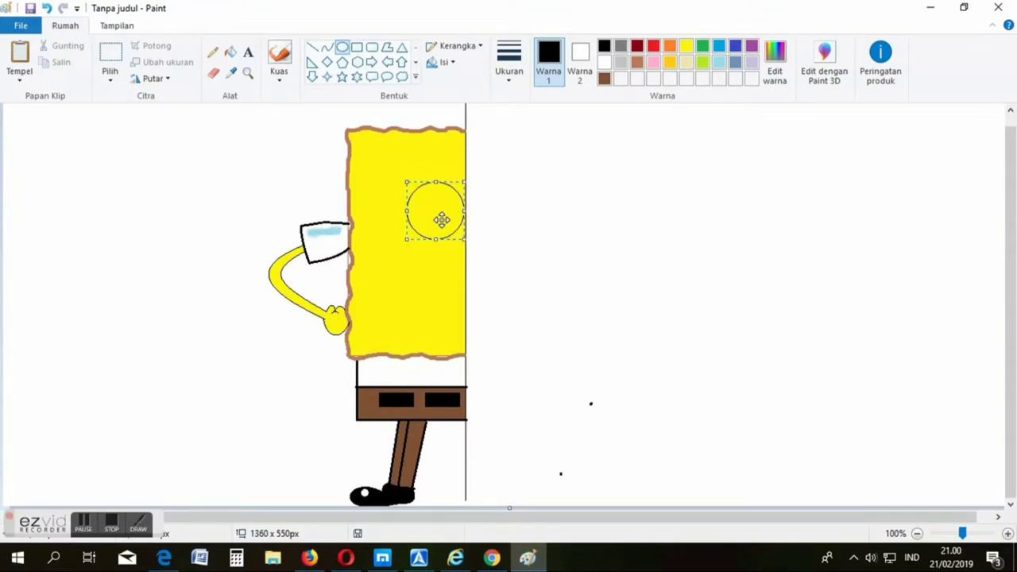
left_click(645, 255)
key("ctrl+z")
left_click_drag(542, 231, 428, 224)
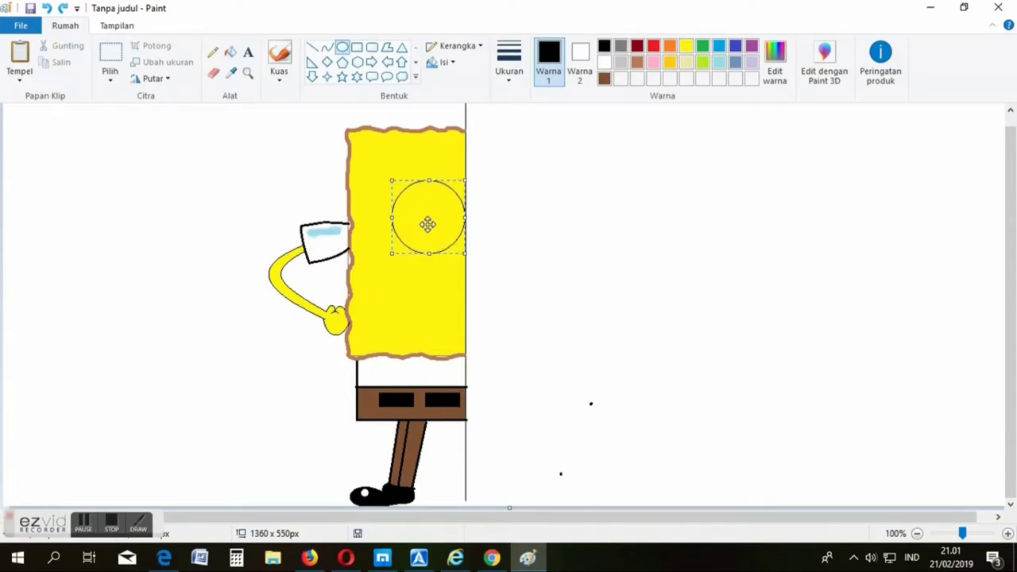
left_click(676, 301)
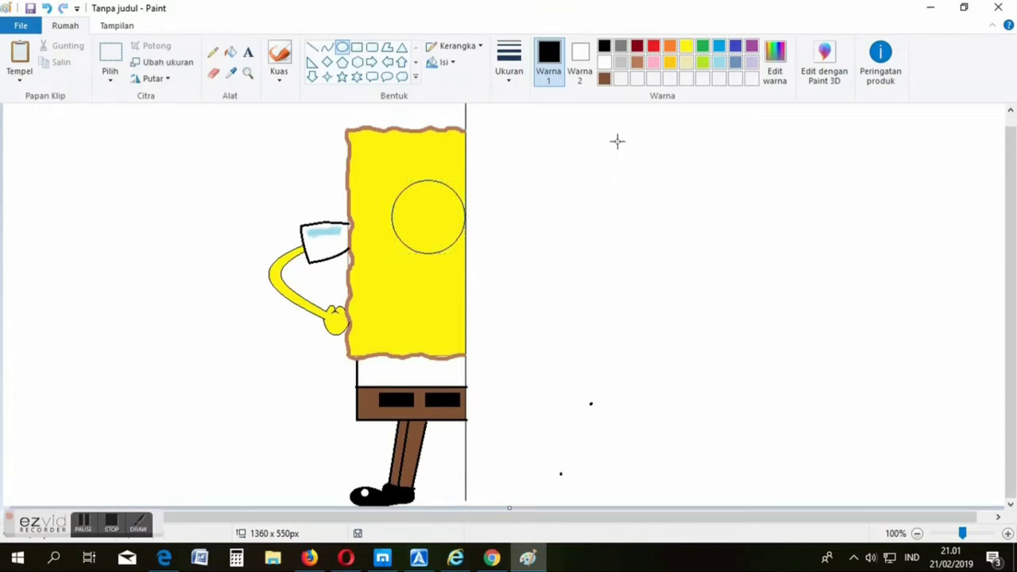
Step: Draw a rounded cheek with a thin black curve overlapping the lower left edge of the eye circle
left_click(328, 50)
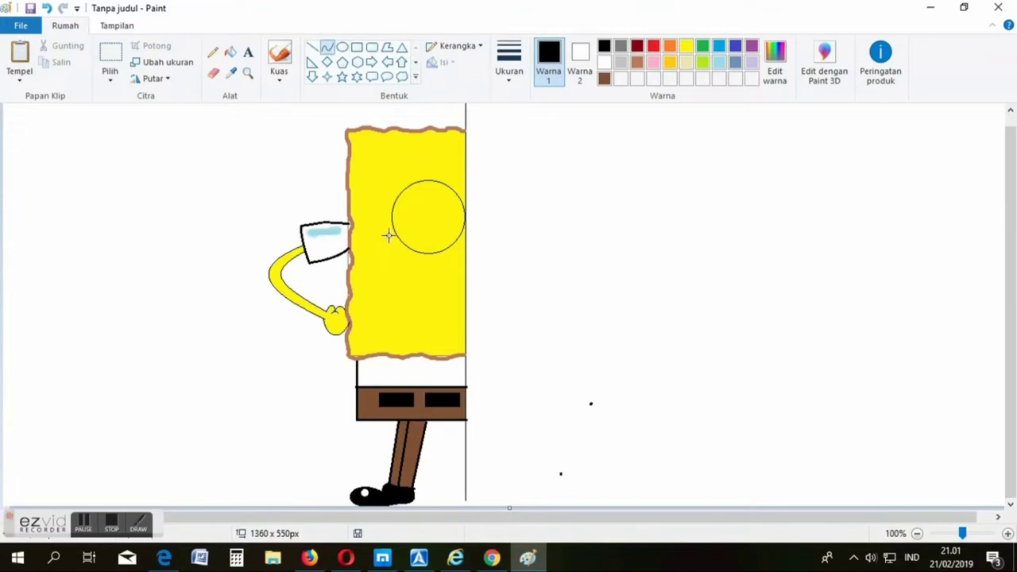
left_click_drag(398, 246, 419, 267)
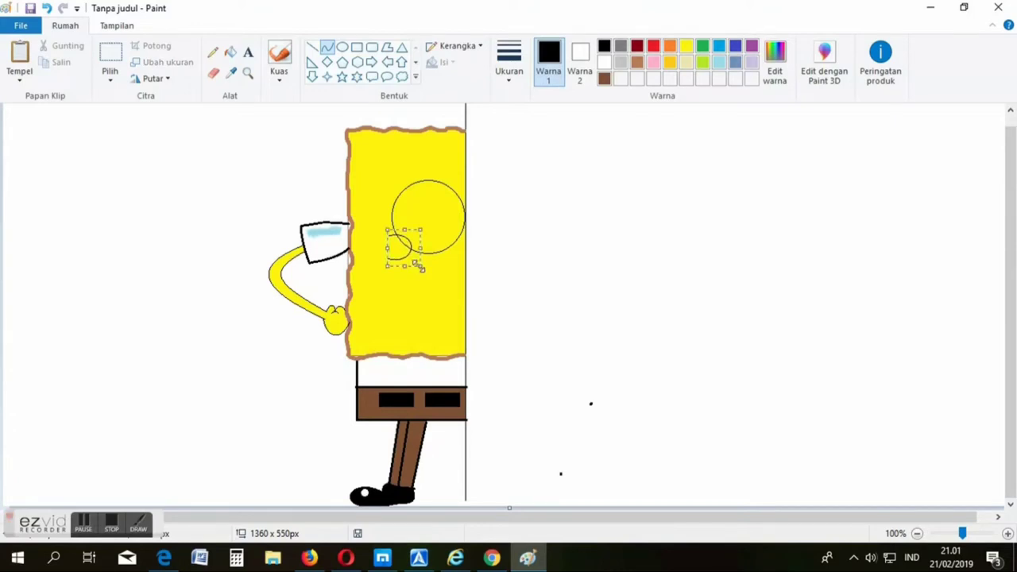
key("ctrl+z")
left_click_drag(390, 234, 394, 265)
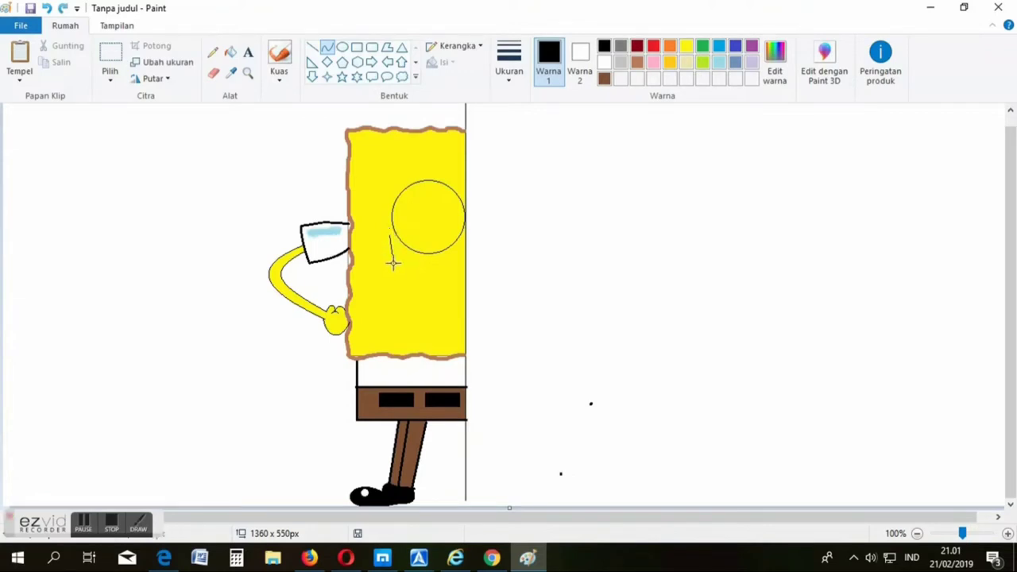
left_click_drag(399, 249, 419, 263)
Step: Erase the part of the eye circle inside the cheek, using yellow as the eraser colour
left_click(215, 75)
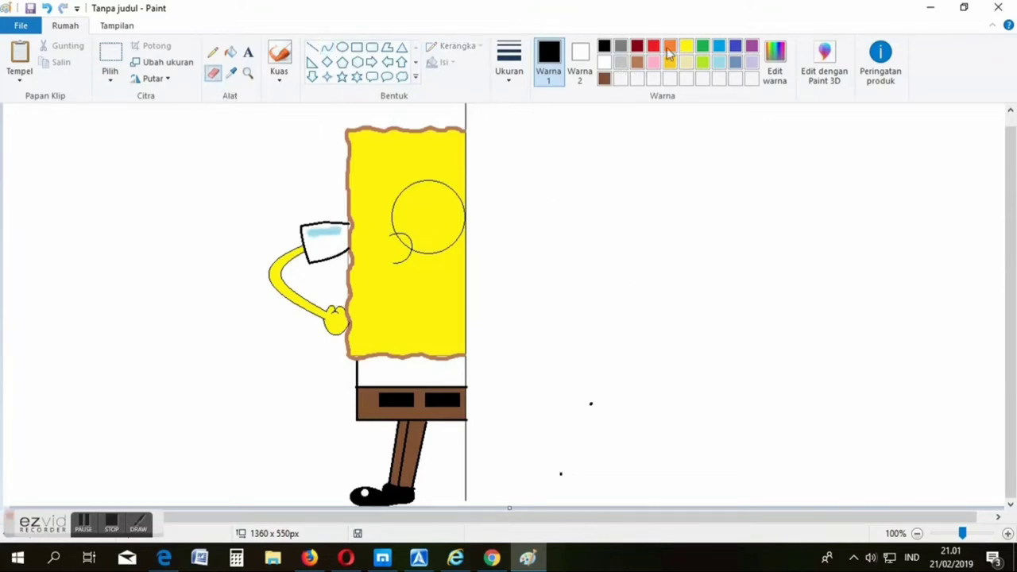
left_click(580, 57)
left_click(687, 48)
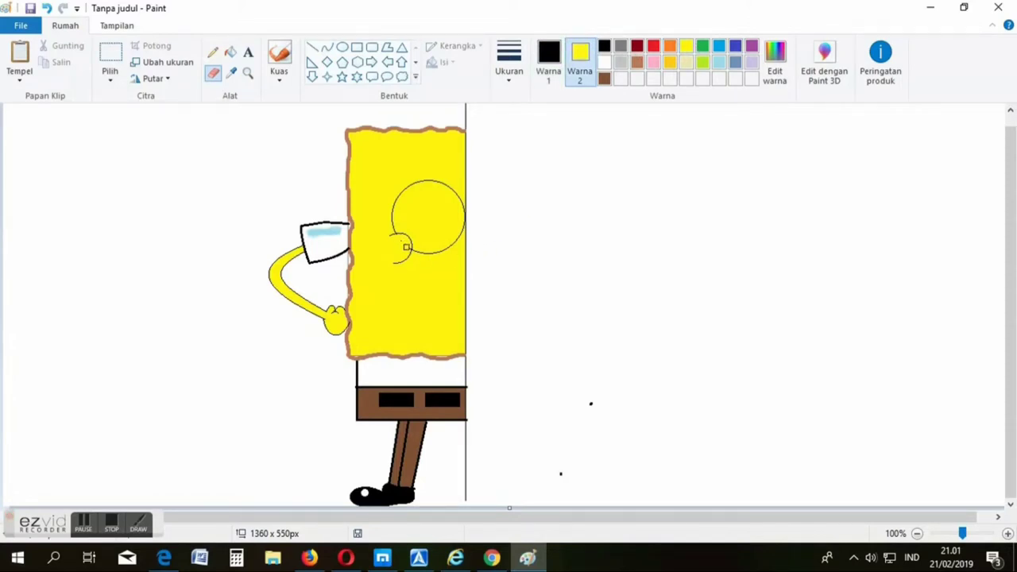
Step: Paint three small dark freckle dots on the cheek with a brush and set colour 2 to the custom dark brown
left_click(280, 58)
left_click(280, 77)
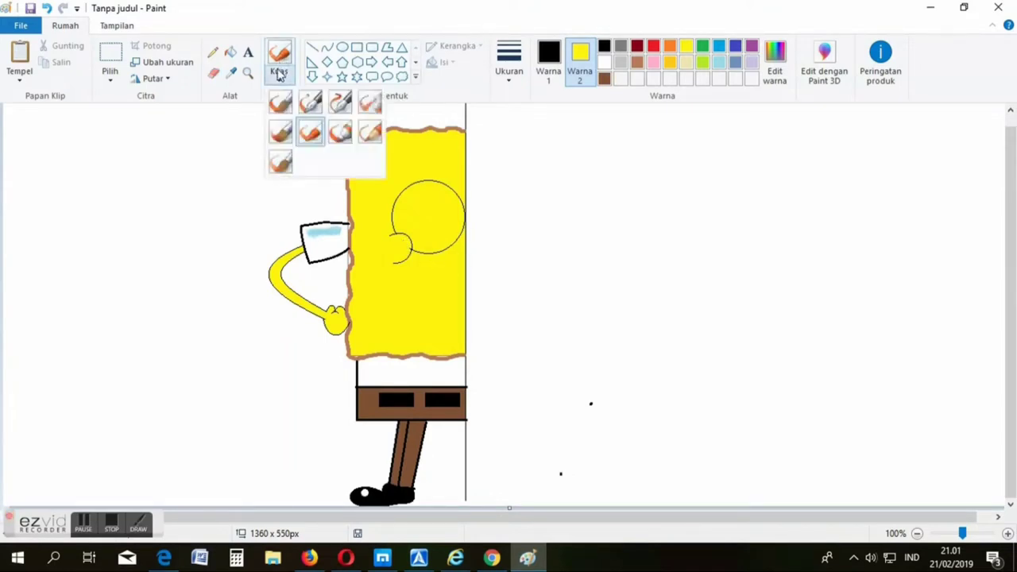
left_click(290, 106)
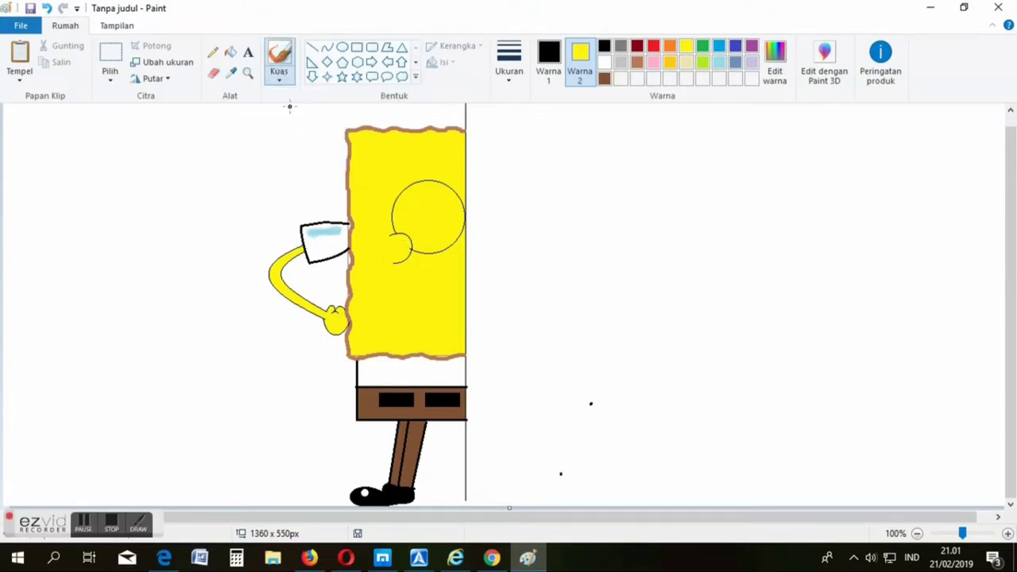
left_click(604, 78)
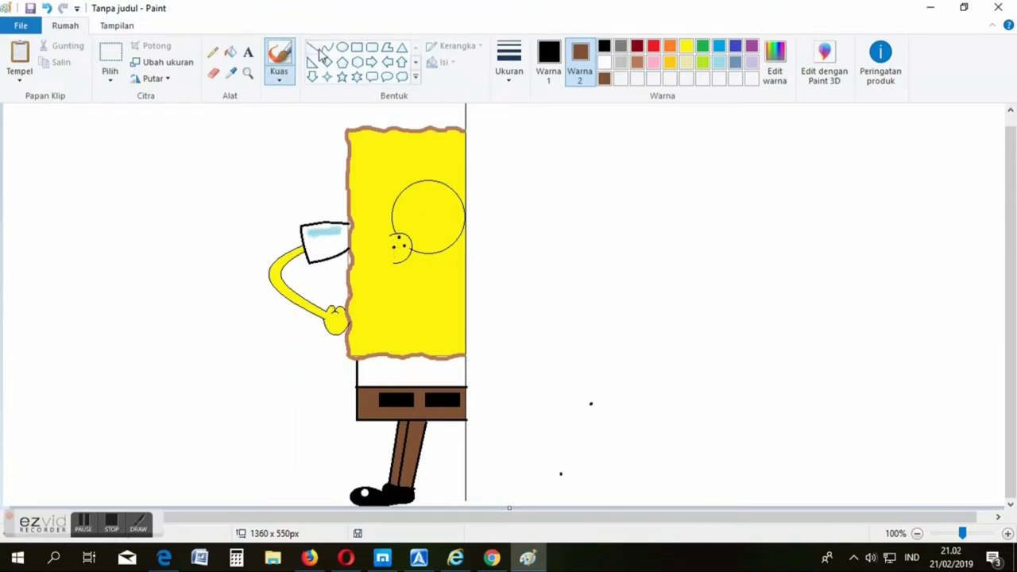
Step: Draw an oval iris inside the eye circle and a smaller pupil circle on the blank canvas beside the character
left_click(342, 47)
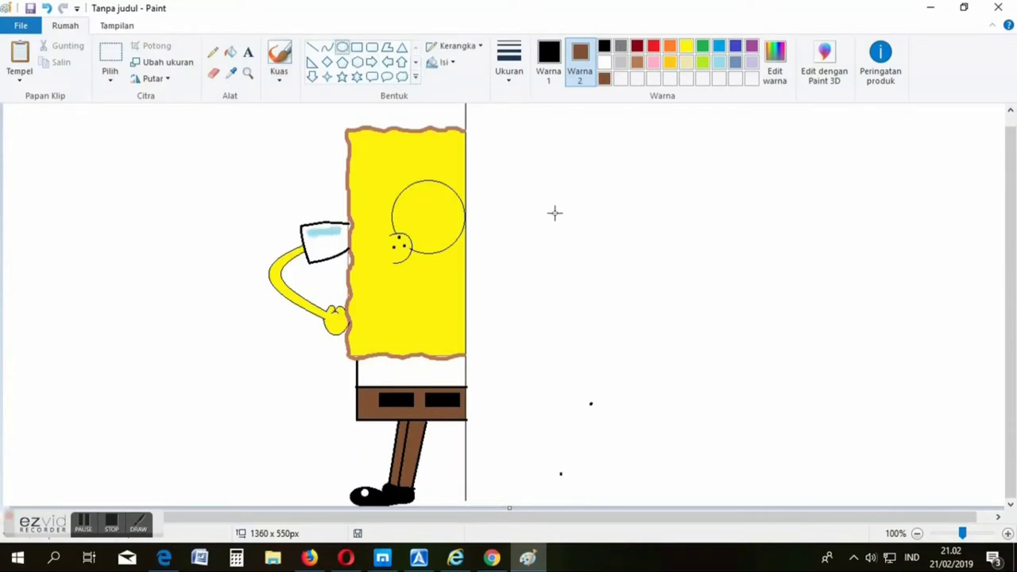
mouse_move(533, 207)
left_mouse_down()
mouse_move(592, 255)
mouse_move(430, 224)
mouse_move(452, 235)
mouse_move(438, 219)
left_mouse_up()
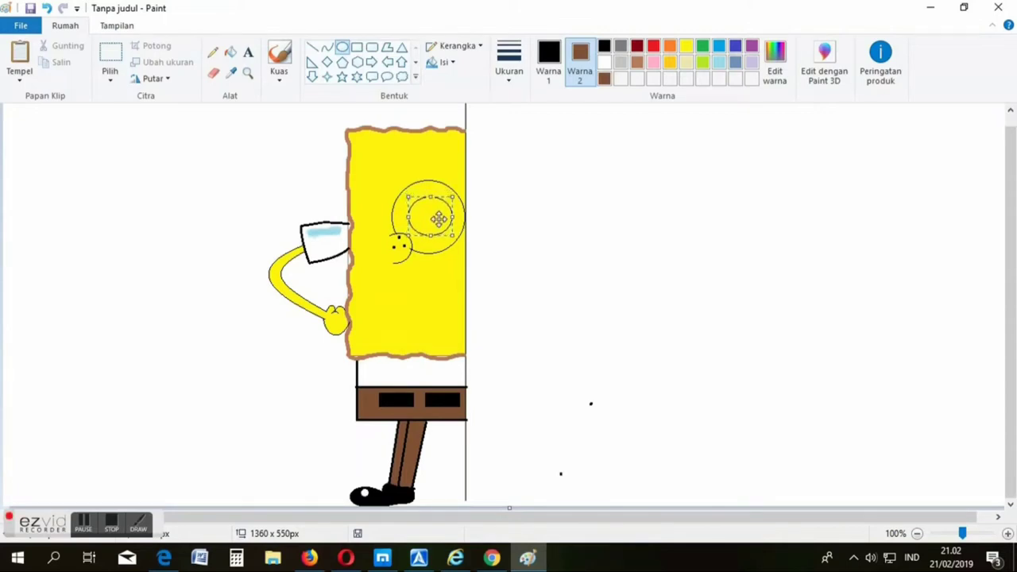
left_click(557, 238)
left_click_drag(529, 200, 551, 227)
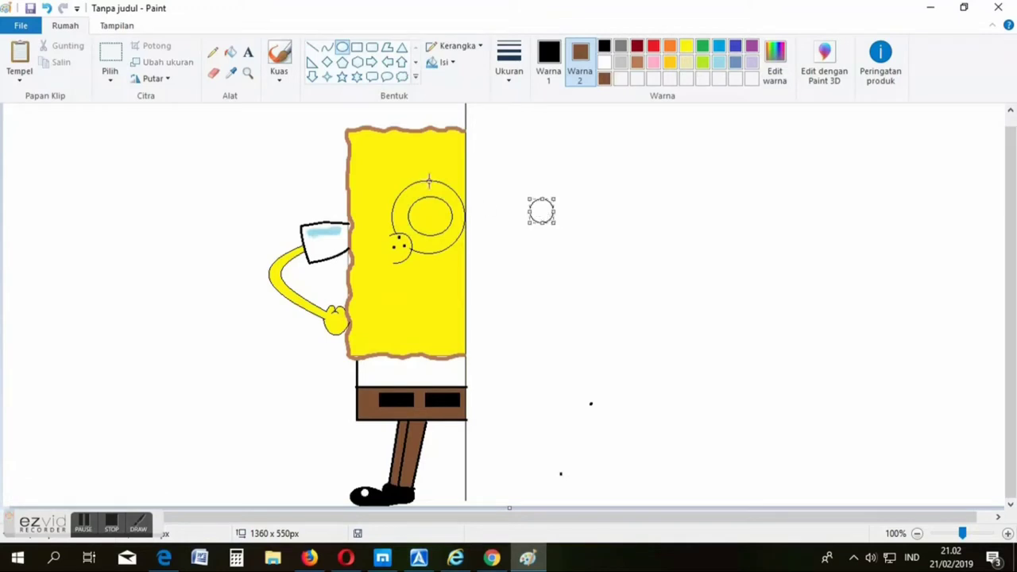
left_click(111, 60)
left_click_drag(527, 195, 447, 212)
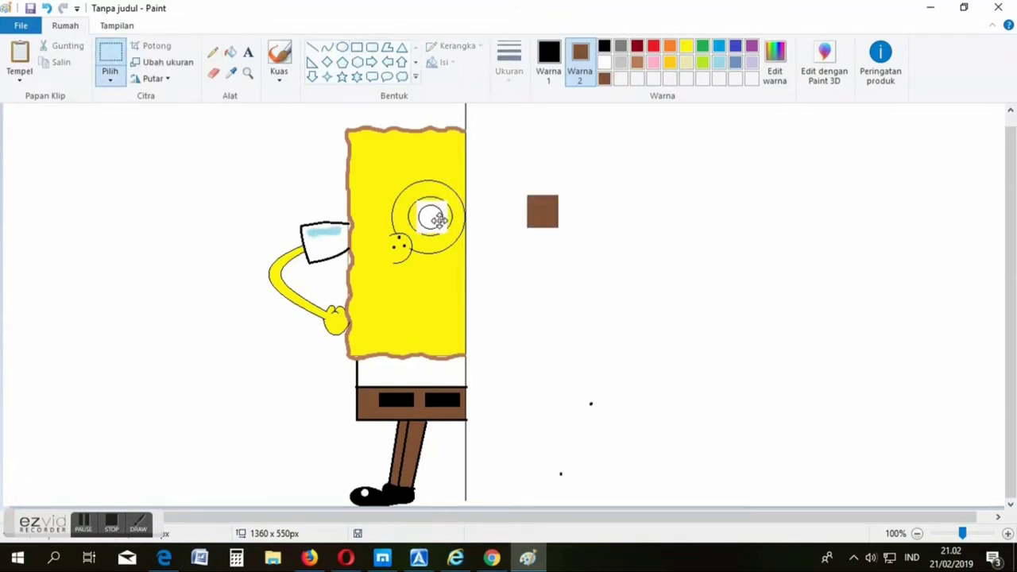
key("ctrl+z")
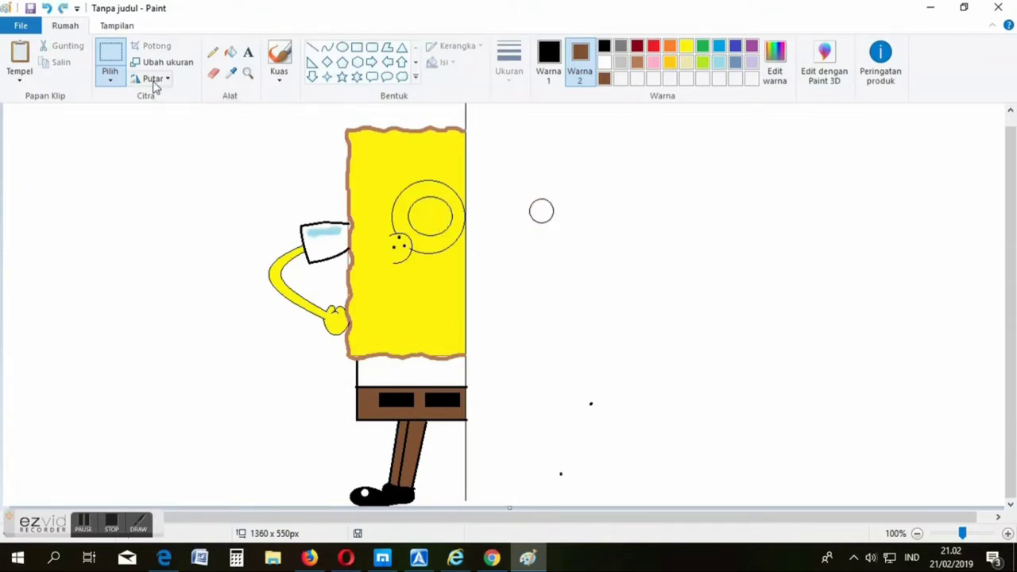
Step: Move the small pupil circle into the centre of the iris as a transparent selection, with white as colour 2
left_click(111, 77)
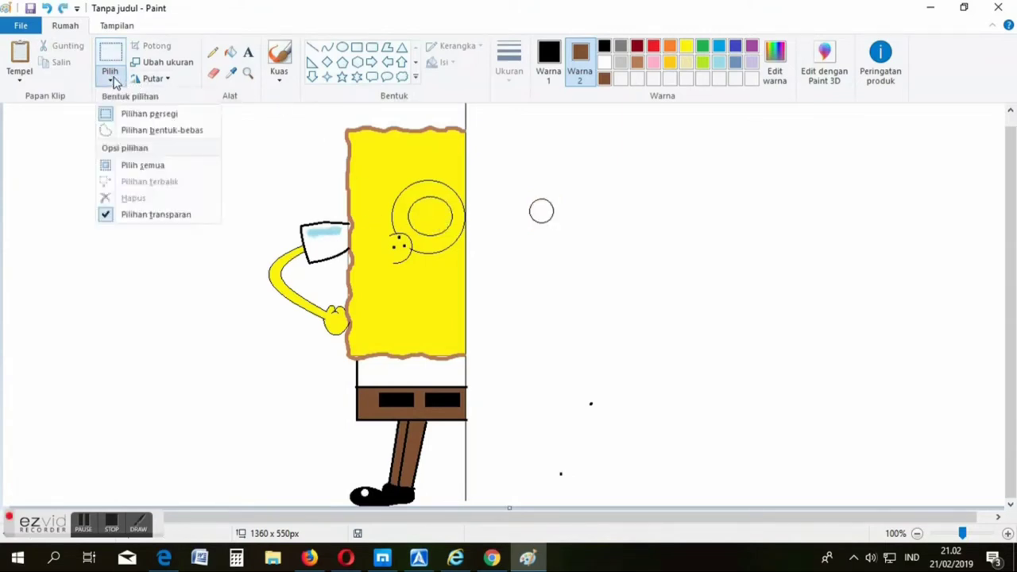
left_click(150, 216)
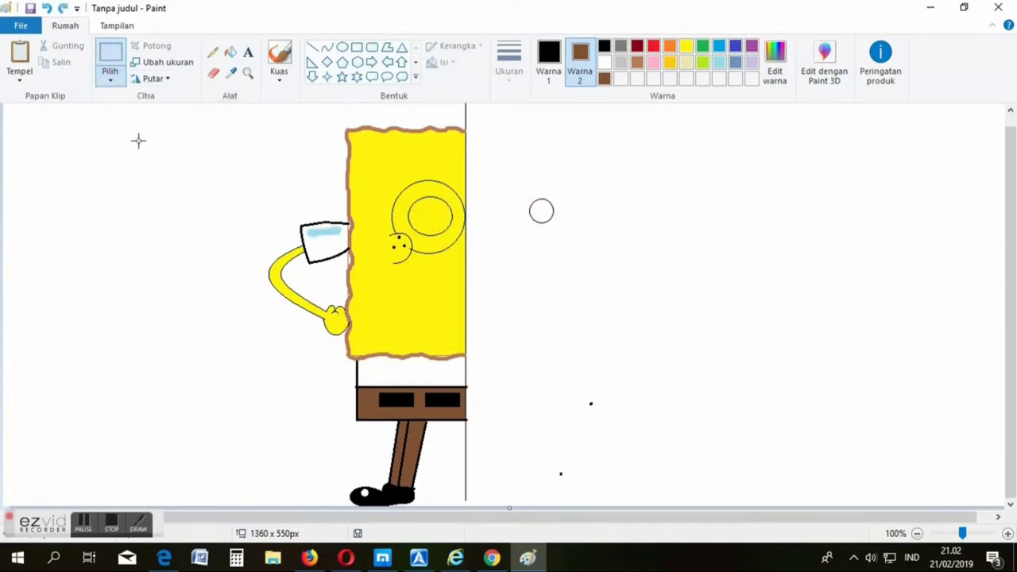
left_click(605, 63)
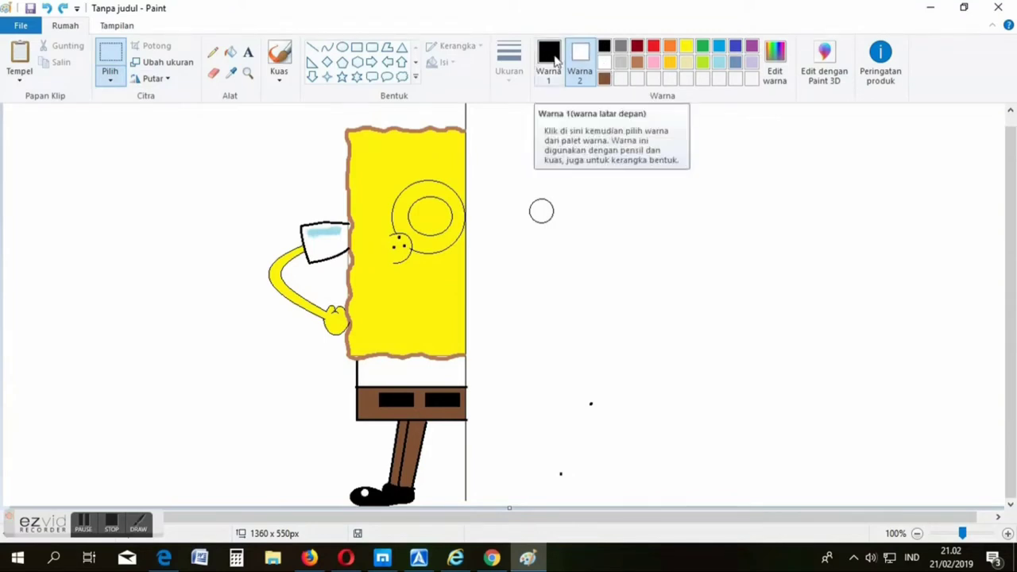
left_click(557, 61)
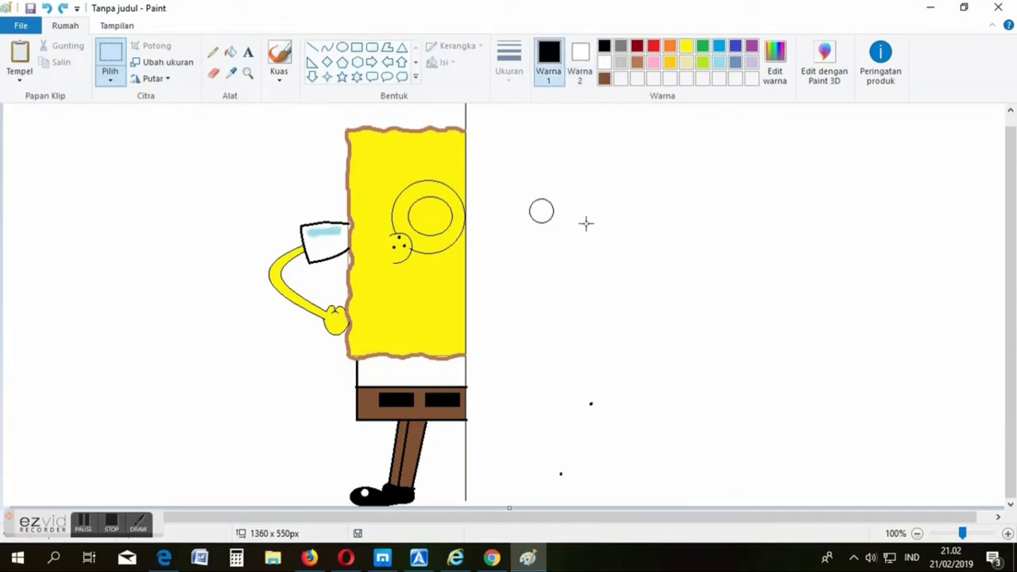
left_click_drag(519, 192, 437, 224)
left_click(112, 81)
left_click(129, 222)
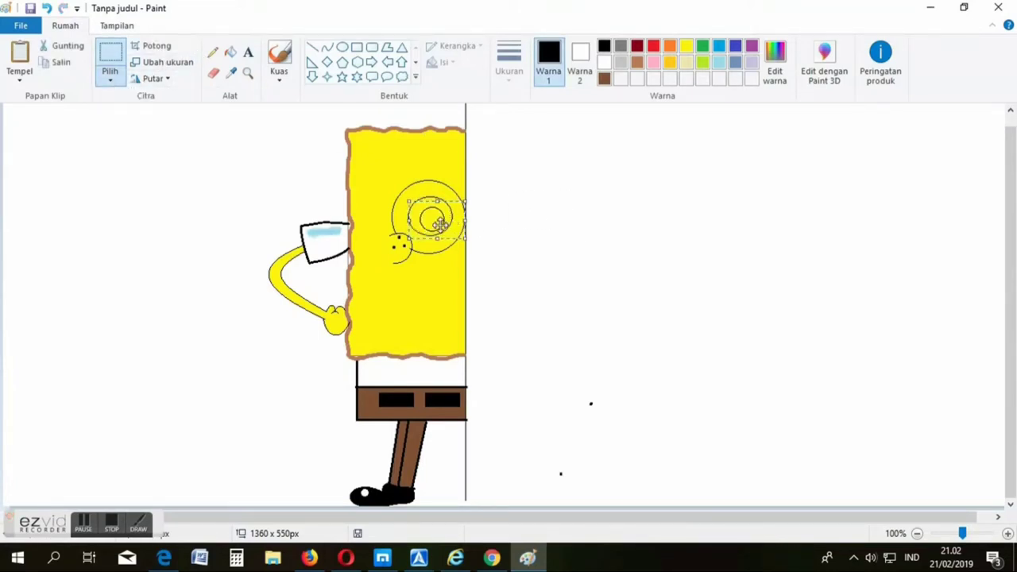
left_click(437, 226)
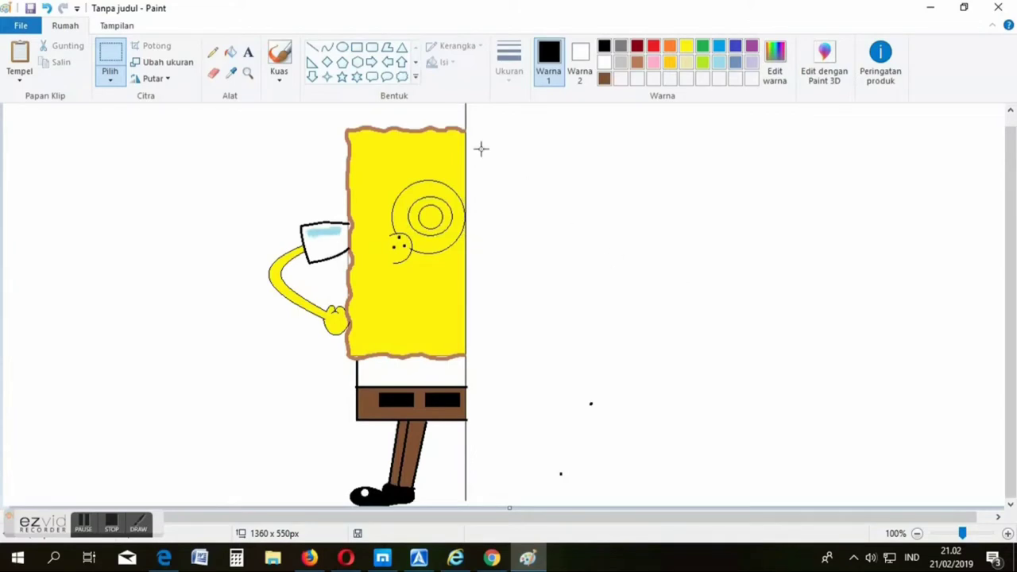
Step: Fill the pupil with black, the iris with turquoise blue and the outer eye with white
left_click(231, 53)
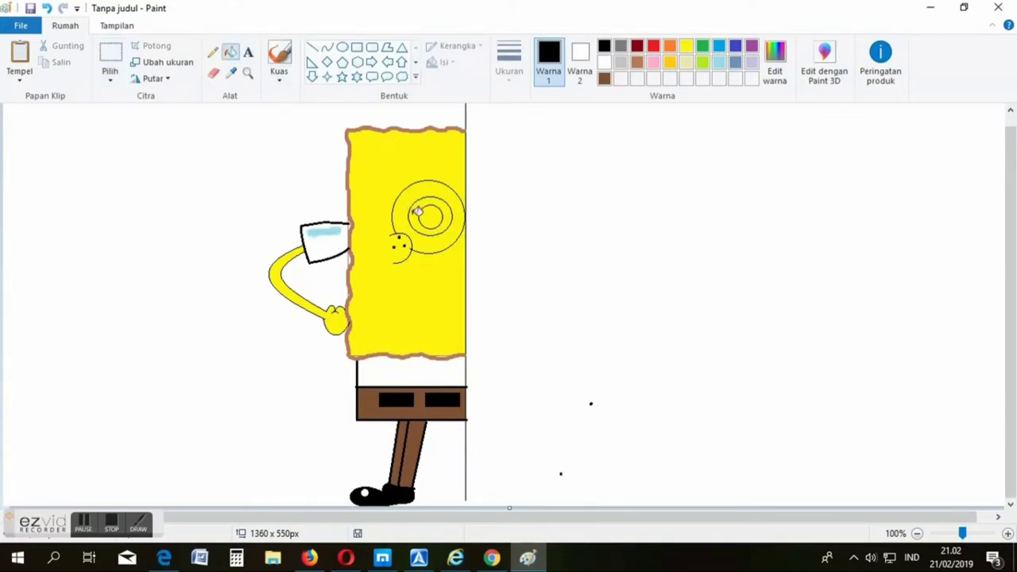
left_click(436, 215)
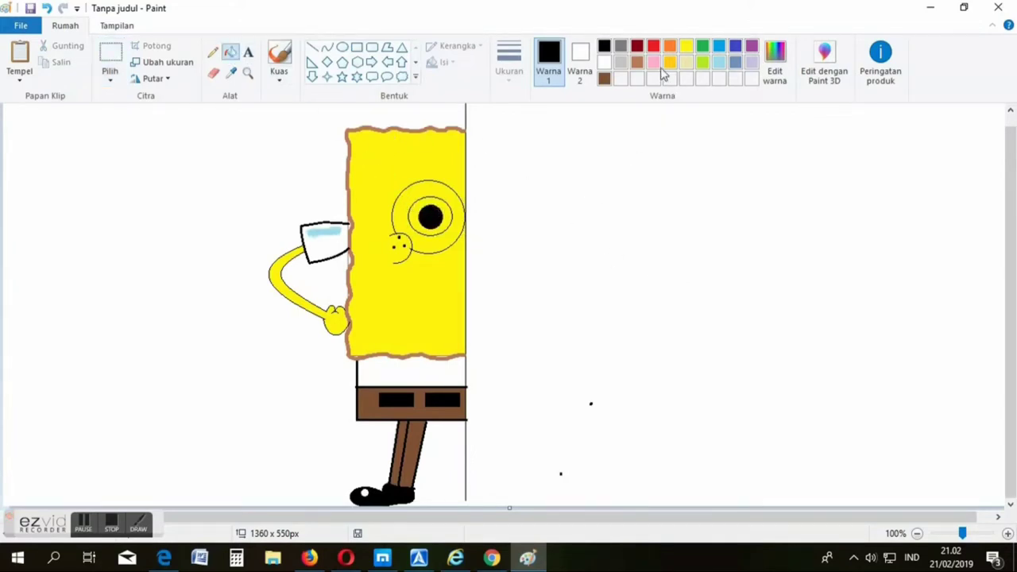
left_click(604, 81)
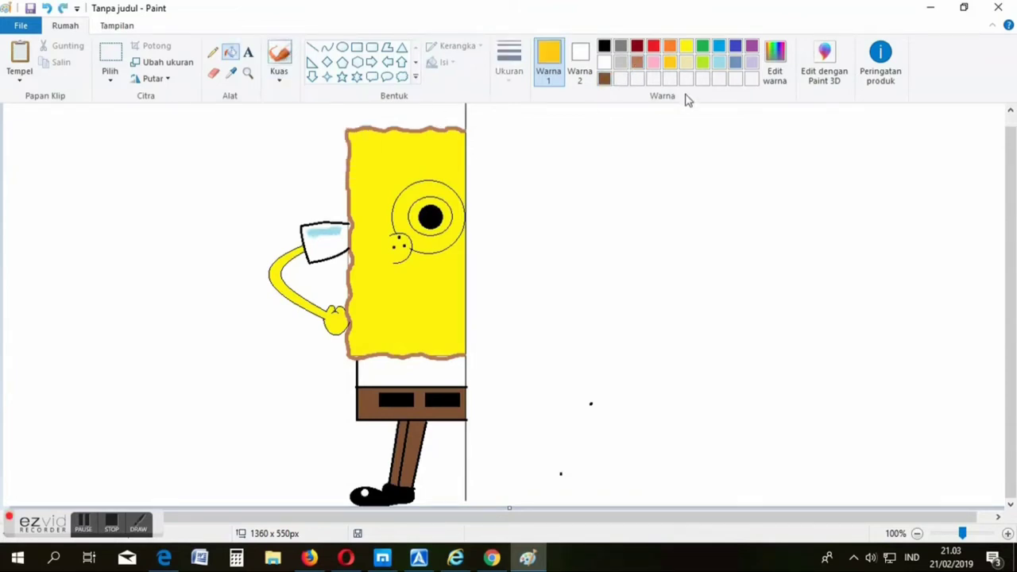
left_click(718, 46)
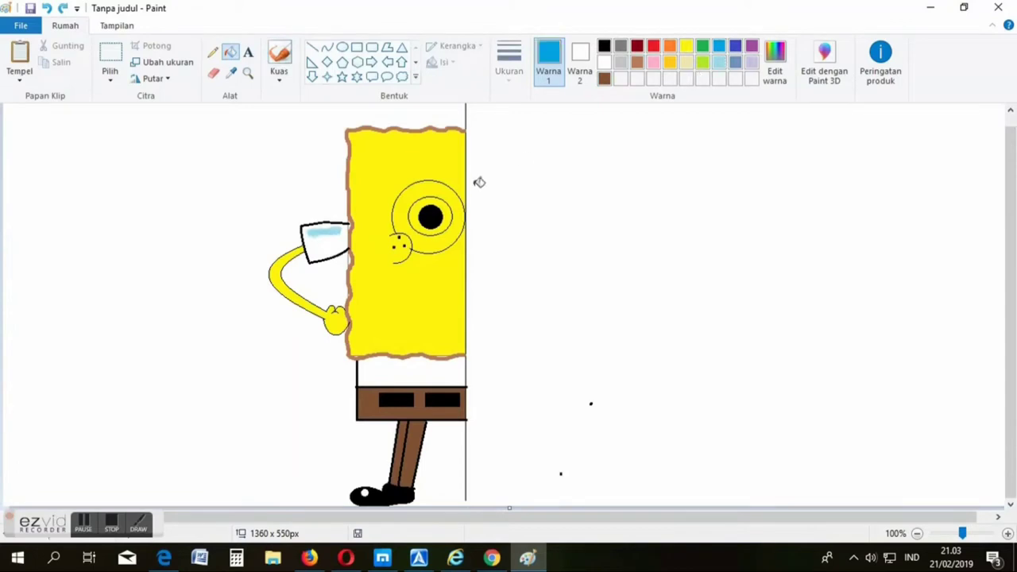
left_click(433, 201)
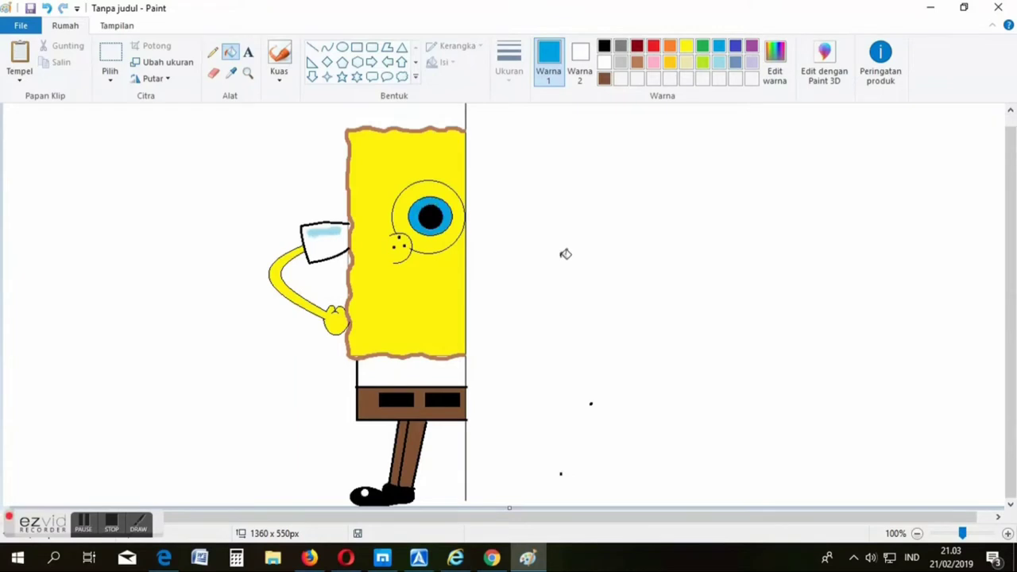
left_click(604, 62)
left_click(441, 187)
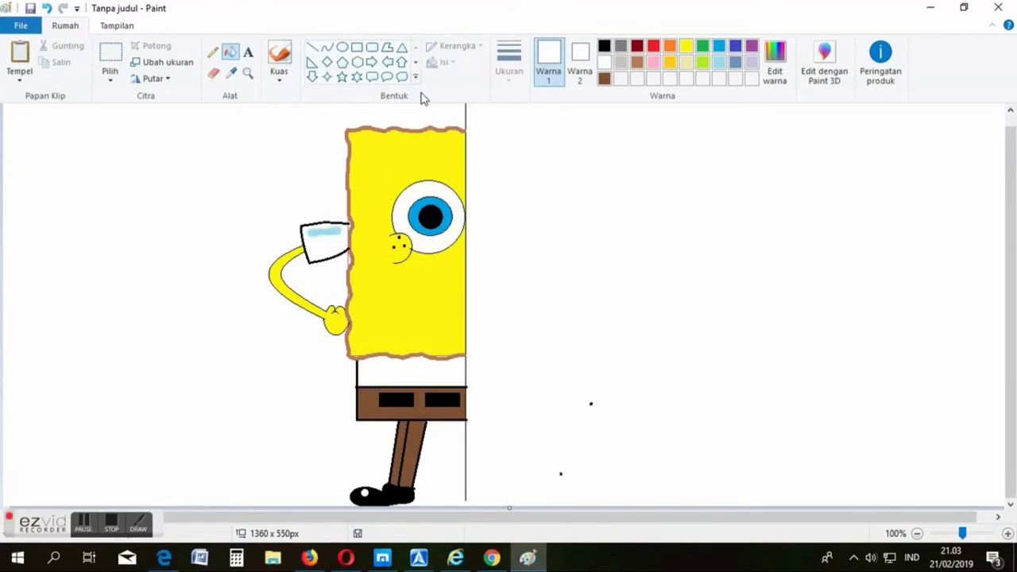
Step: Draw three short black eyelashes above the eye with the Line tool in the second-thinnest line width
left_click(313, 47)
left_click(604, 47)
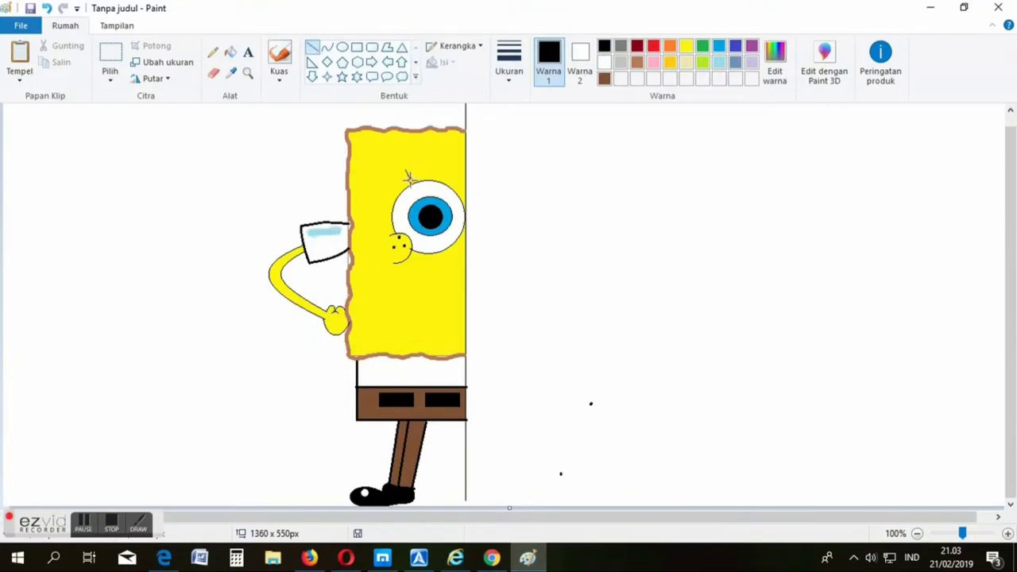
left_click(517, 69)
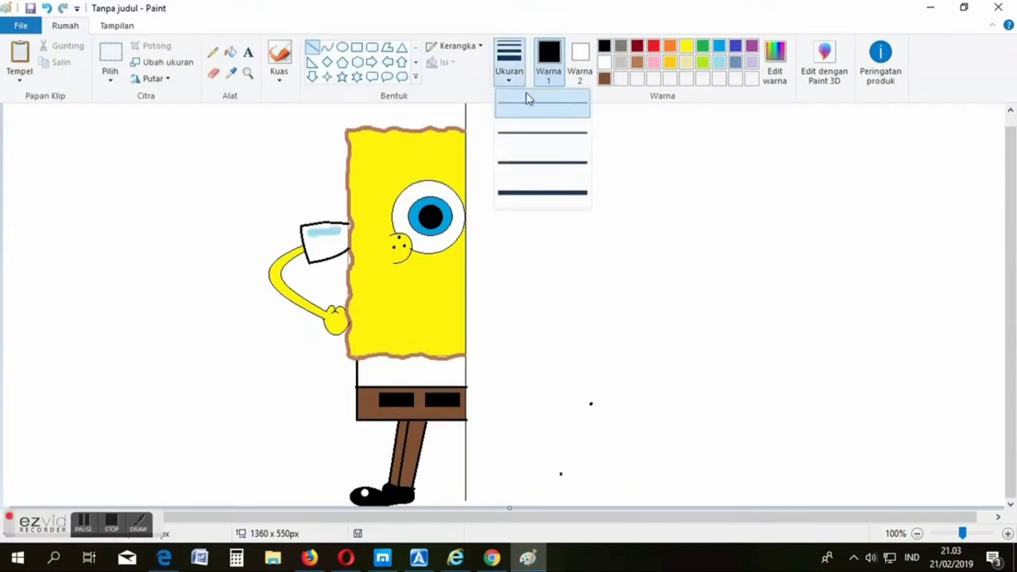
left_click(524, 142)
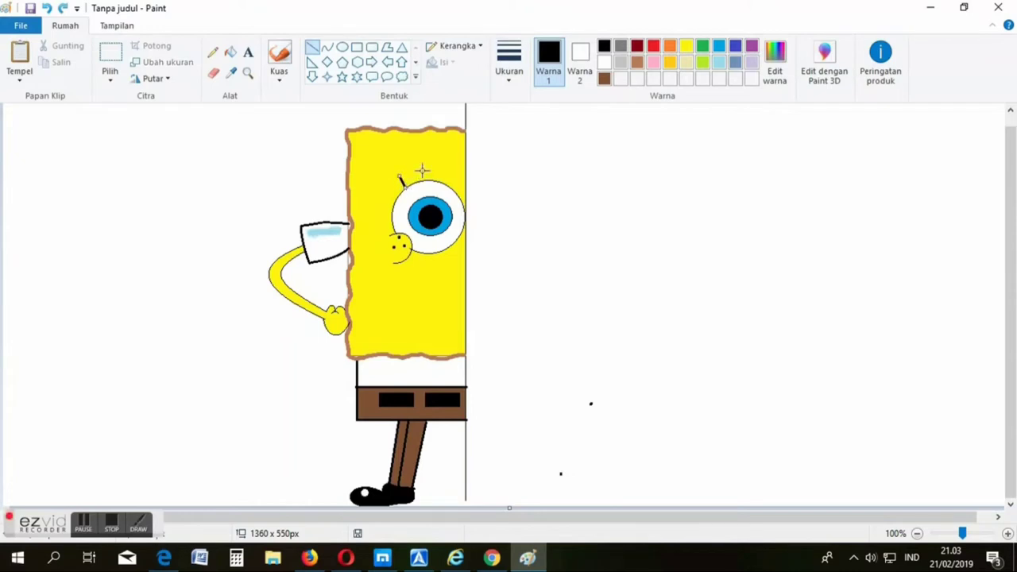
left_click(423, 169)
left_click_drag(445, 169, 438, 181)
Step: Draw the upper and lower curves of the half smile in black, from the cheek to the centre line
left_click(328, 49)
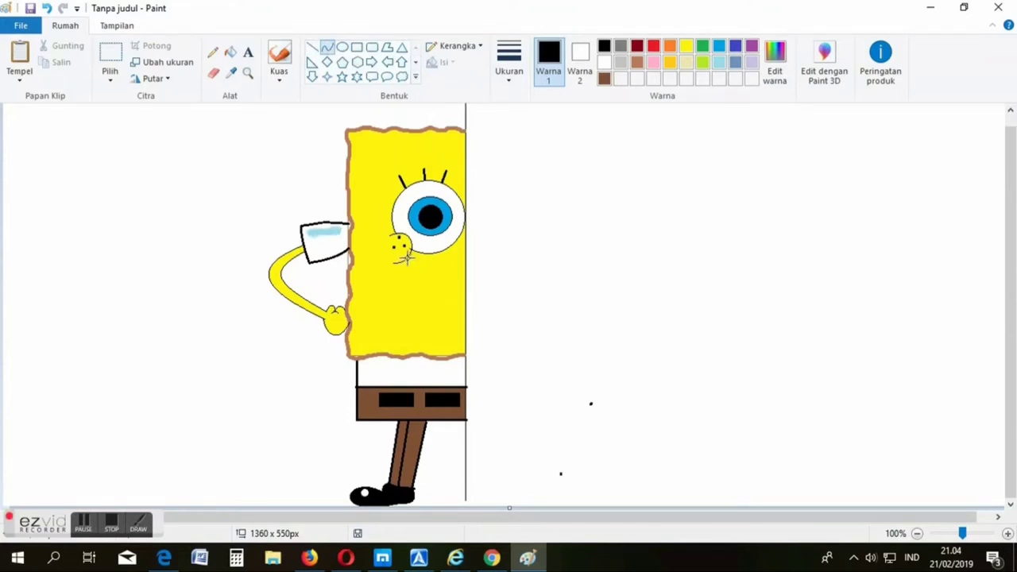
left_click_drag(405, 256, 451, 280)
left_click(563, 322)
key("ctrl+z")
left_click_drag(399, 266, 465, 338)
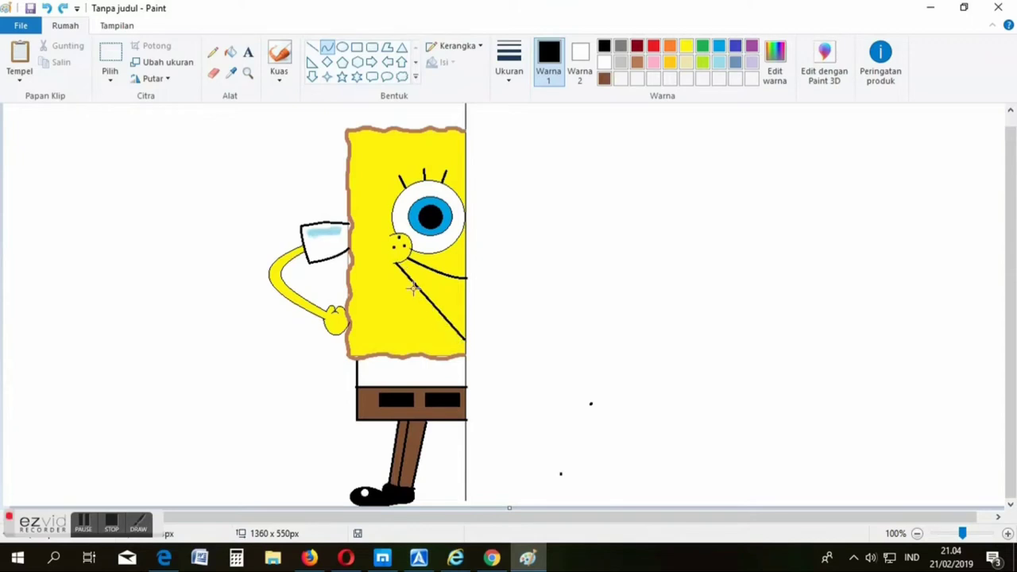
left_click_drag(411, 284, 411, 336)
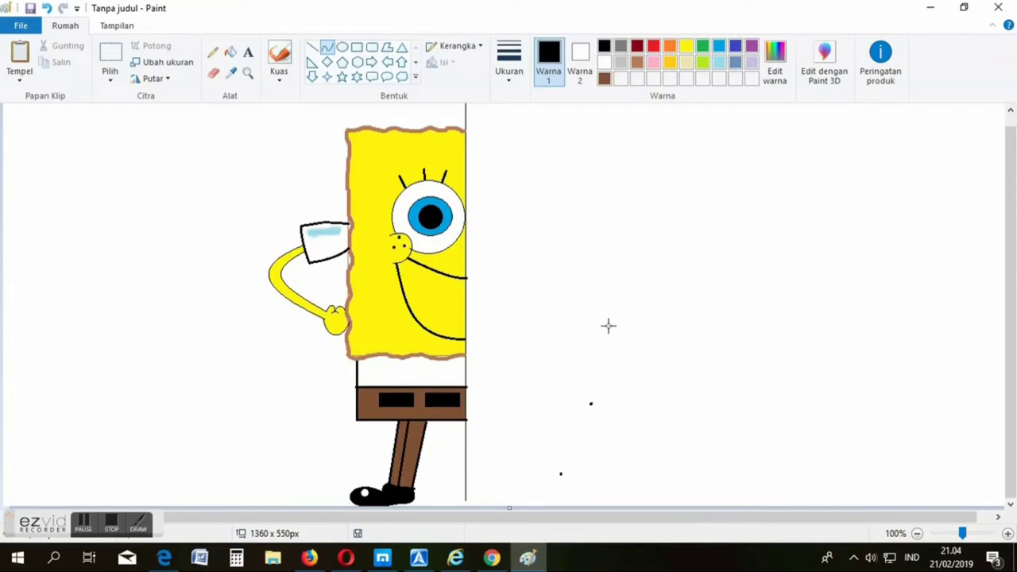
Step: Duplicate the half character, flip the copy horizontally and align it against the centre line to complete the figure
left_click(111, 54)
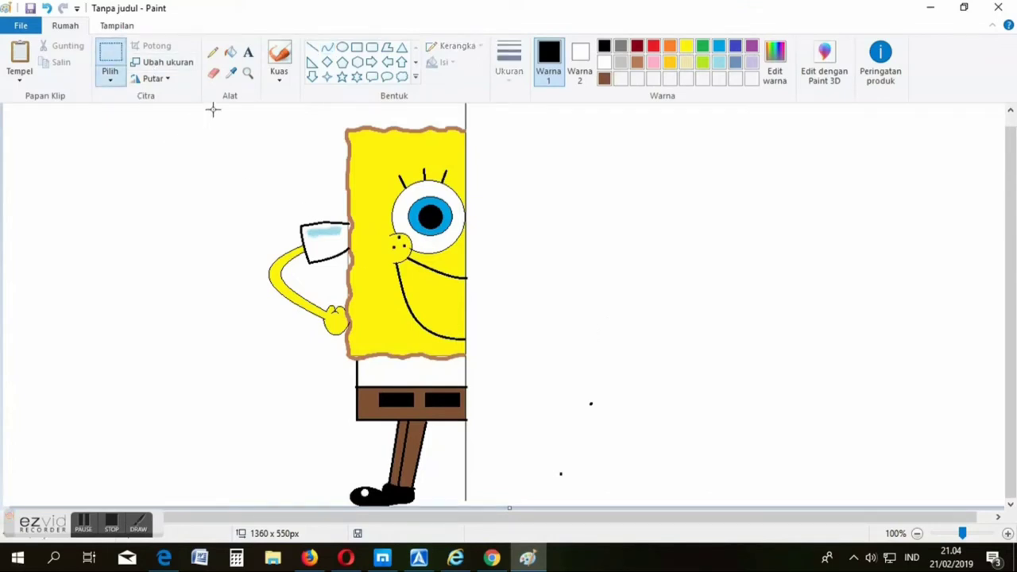
left_click_drag(215, 110, 484, 510)
left_click_drag(405, 353, 635, 349)
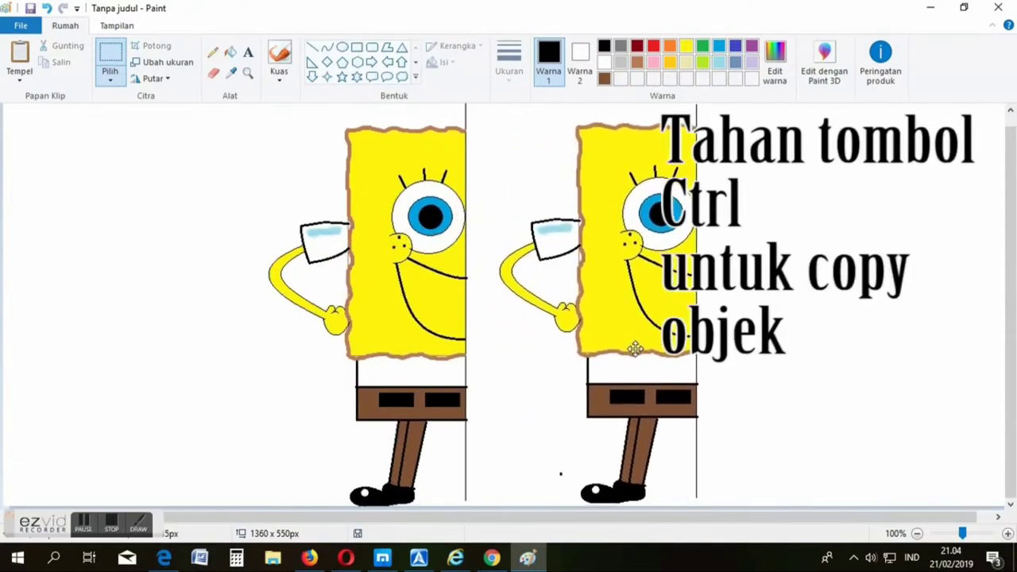
left_click(150, 79)
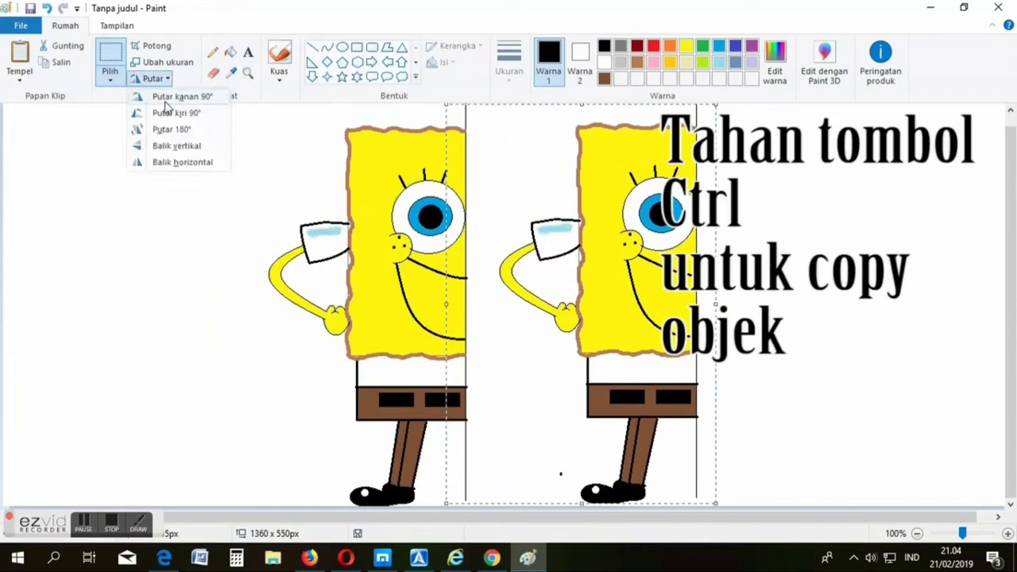
left_click(176, 162)
key("Escape")
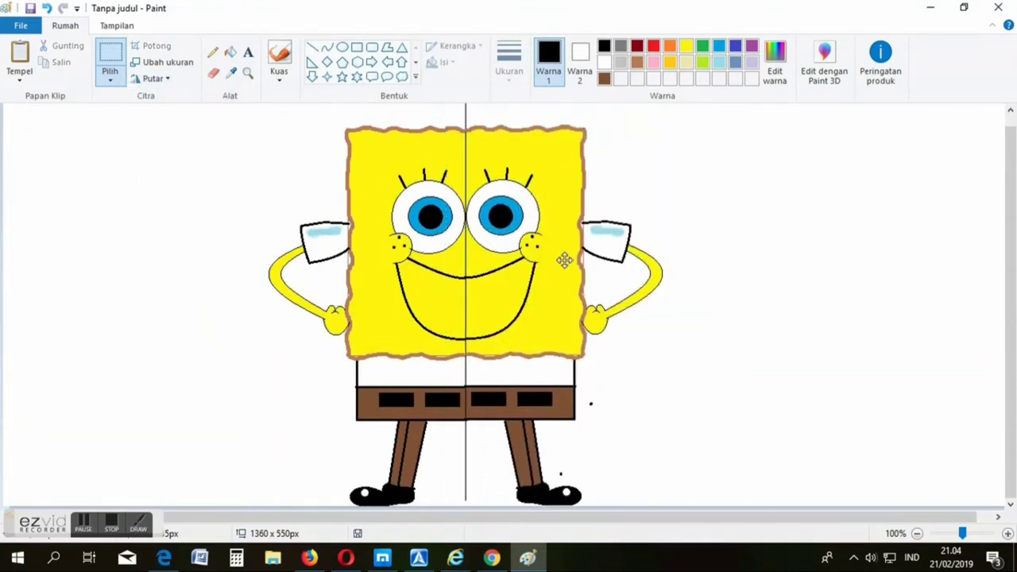
key("ctrl+z")
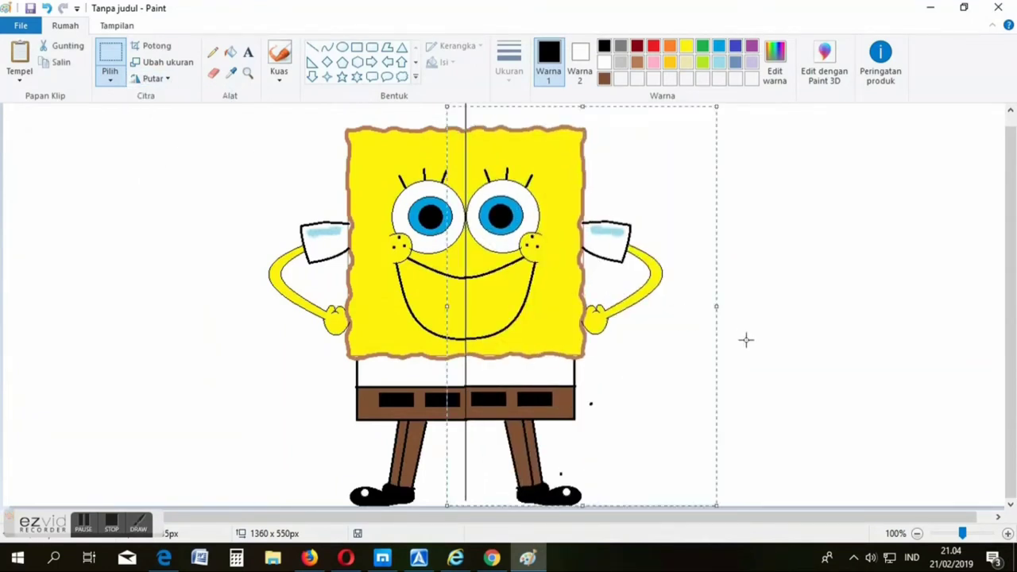
left_click(773, 354)
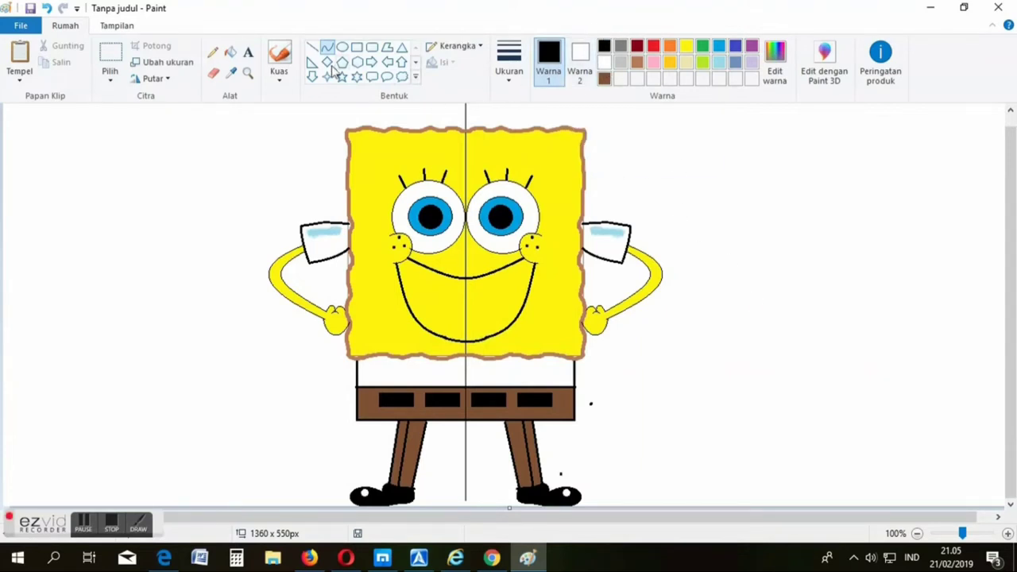
Step: Erase the centre line between the legs in white and down the face in yellow, using the smallest eraser size for the remaining part
left_click(217, 74)
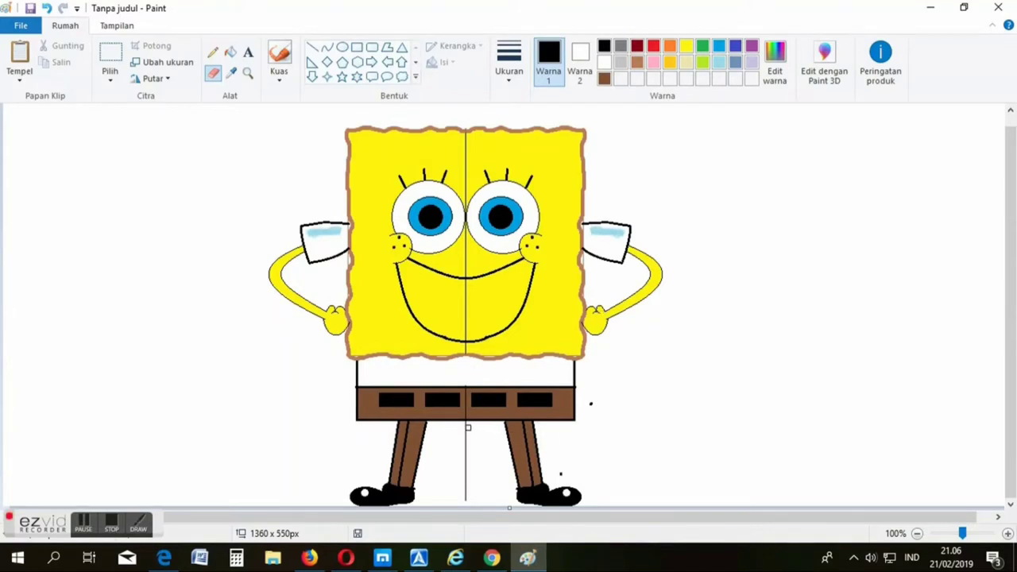
left_click_drag(465, 425, 466, 502)
left_click(580, 59)
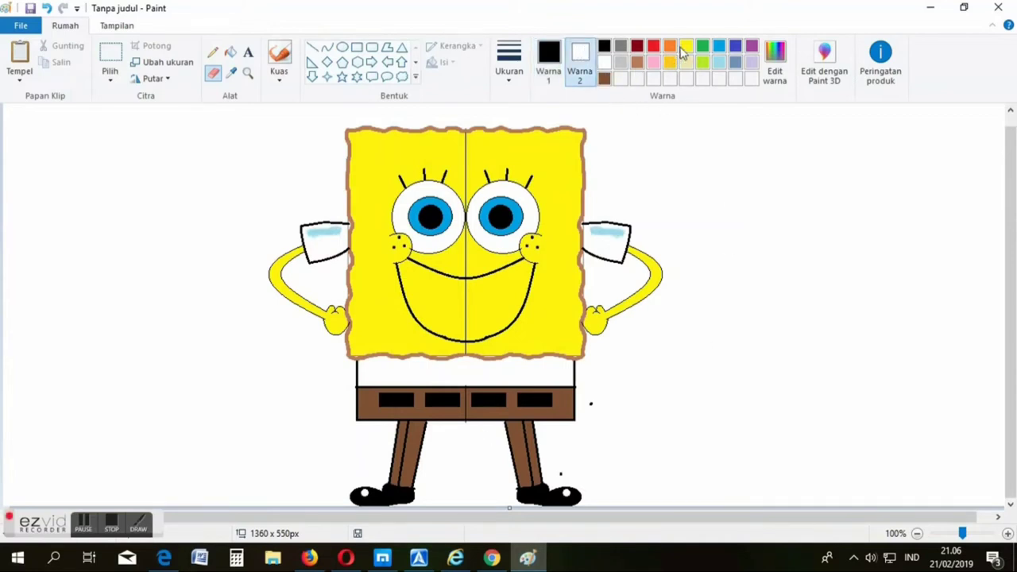
left_click(687, 46)
left_click_drag(467, 135, 466, 203)
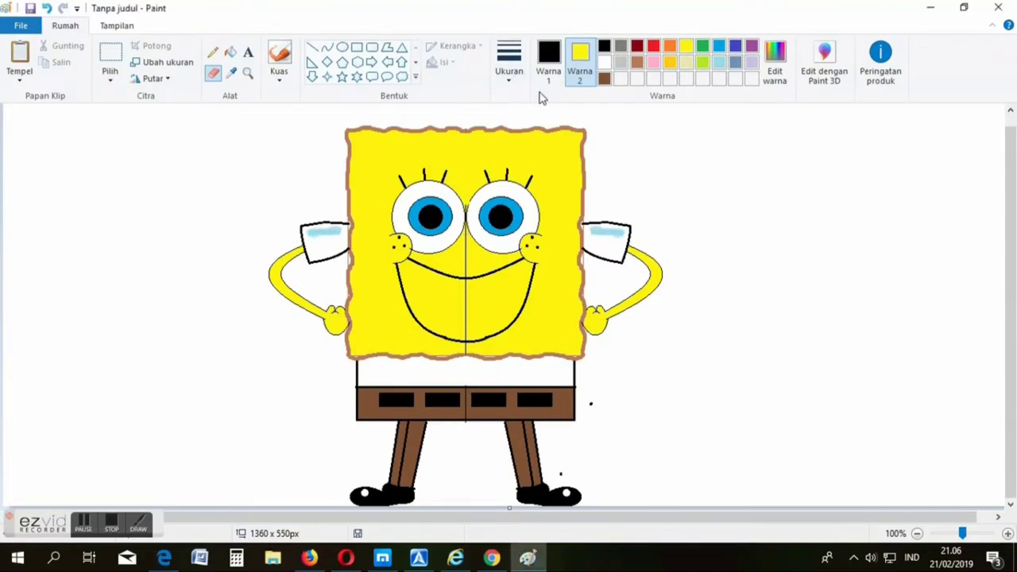
left_click(514, 73)
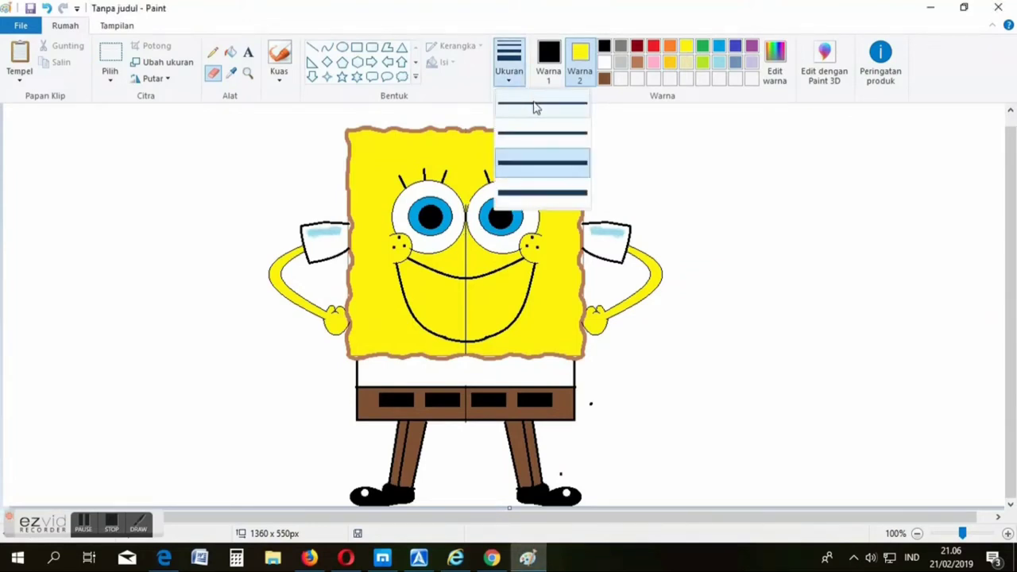
left_click(535, 108)
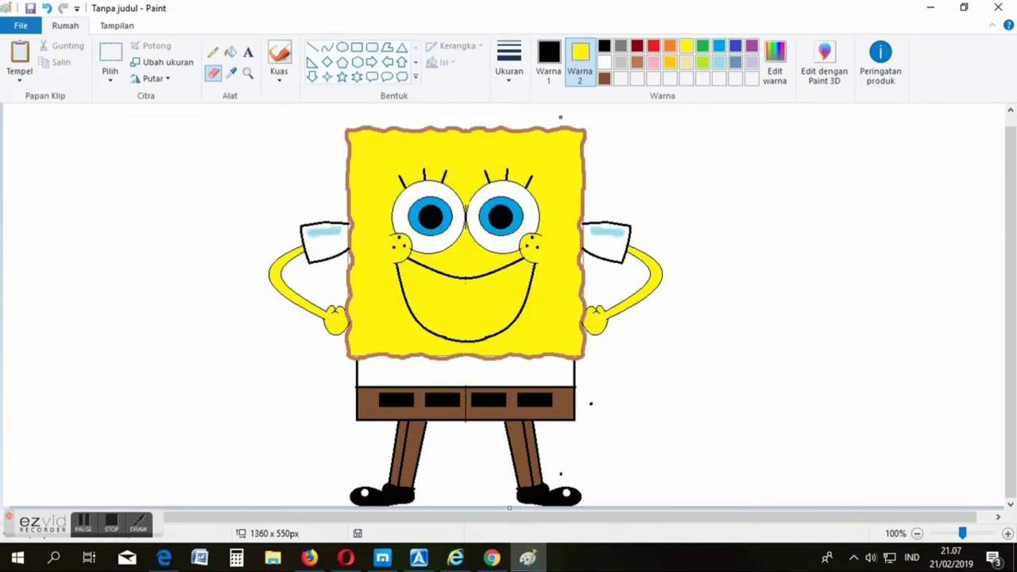
Step: Draw the outline of the left front tooth below the upper mouth curve with the thinnest black line, with white as colour 2
left_click(312, 47)
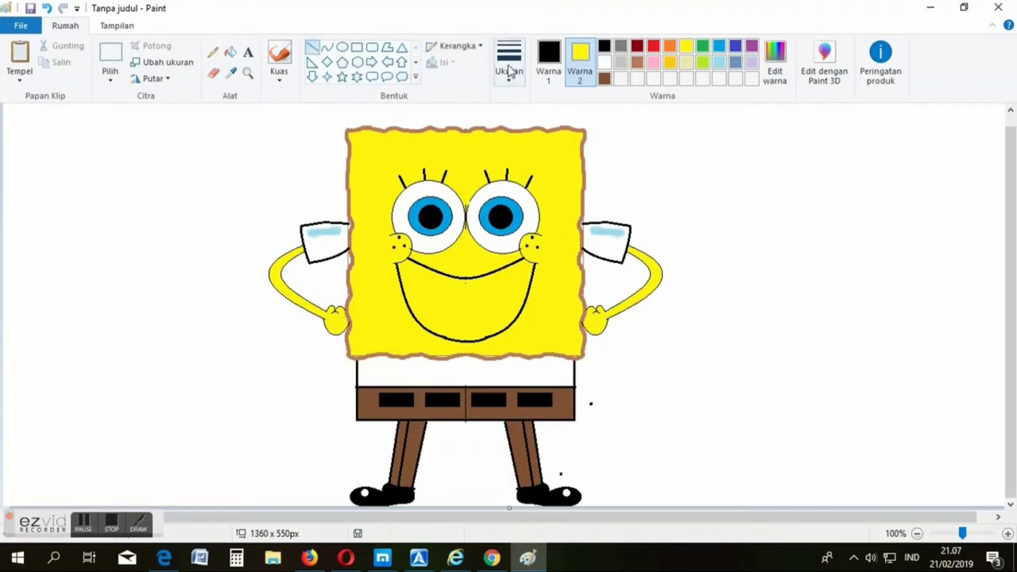
left_click(604, 61)
left_click(547, 65)
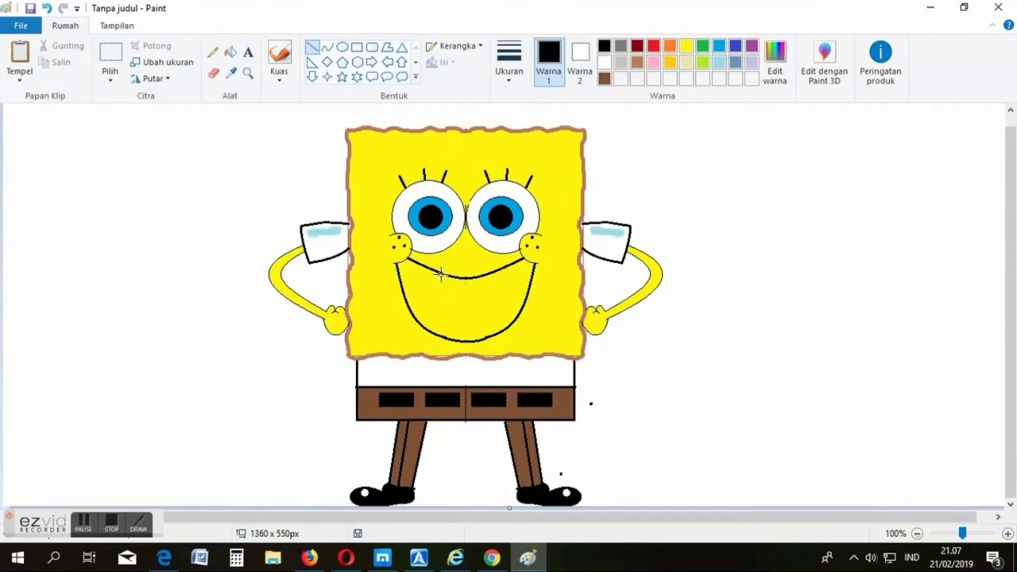
left_click_drag(440, 273, 439, 294)
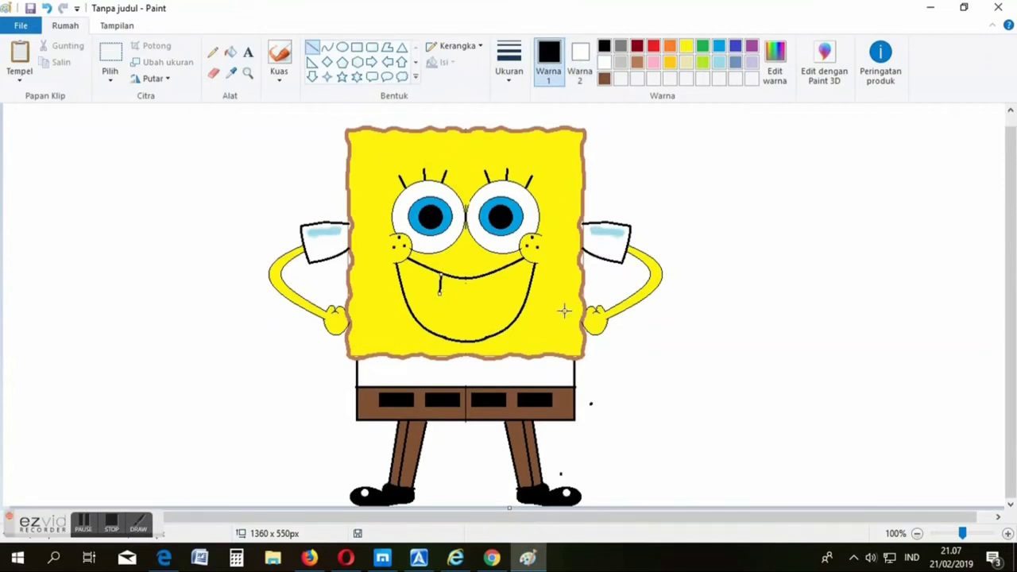
key("ctrl+z")
left_click(509, 63)
left_click(542, 116)
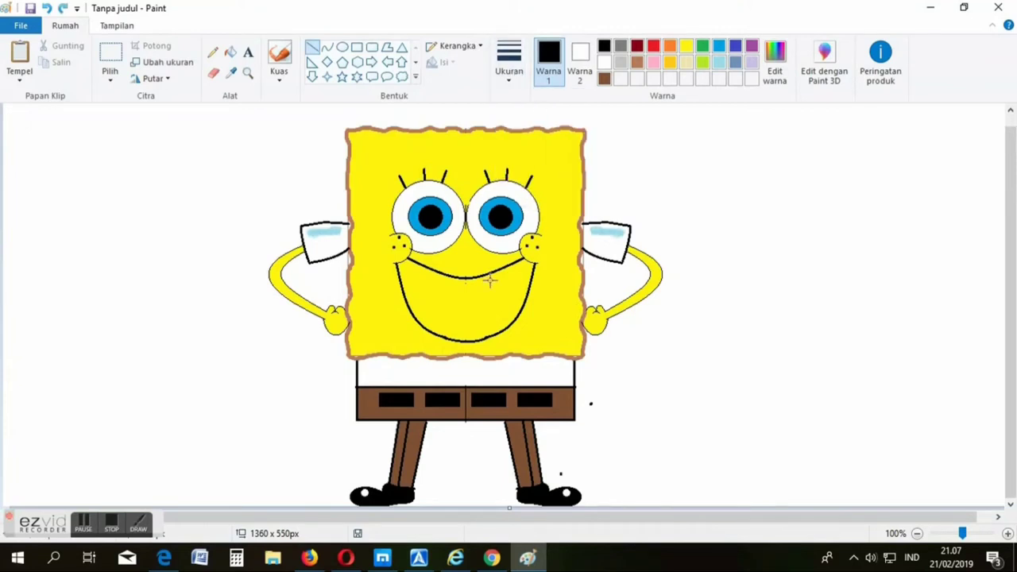
left_click_drag(436, 274, 438, 291)
mouse_move(457, 301)
left_mouse_down()
mouse_move(457, 283)
mouse_move(454, 300)
left_mouse_up()
key("ctrl+z")
left_click_drag(437, 296, 457, 295)
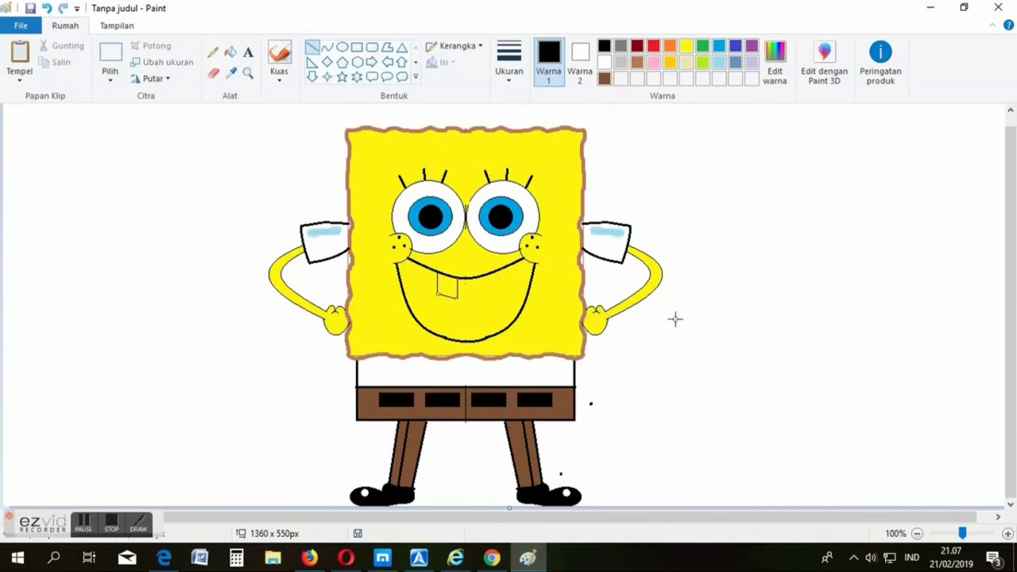
Step: Fill the left front tooth with white
left_click(231, 53)
left_click(604, 64)
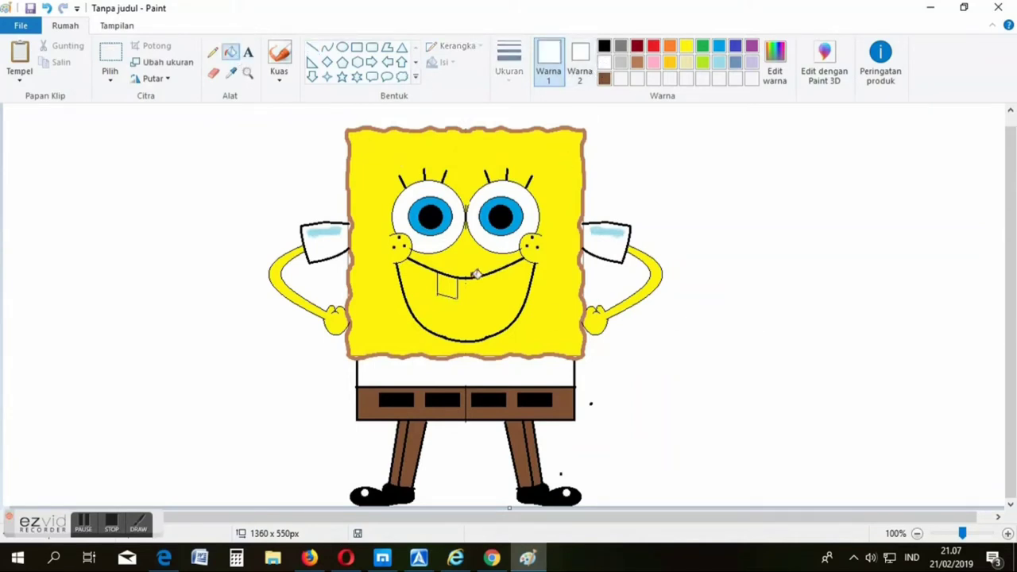
left_click(447, 286)
Step: Draw the outline of the right front tooth below the upper mouth curve with thin black straight lines
left_click(606, 48)
left_click(324, 50)
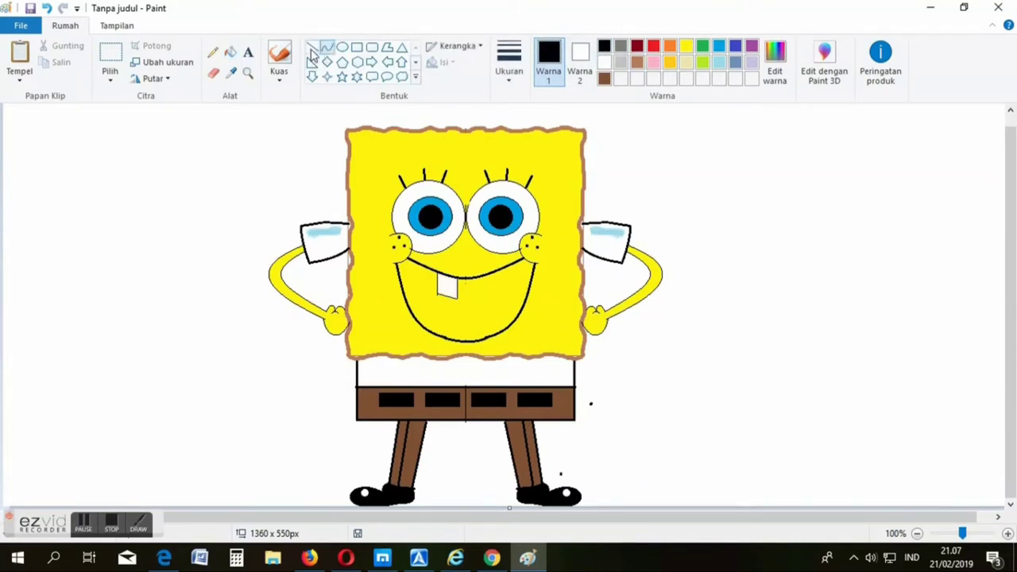
left_click(311, 47)
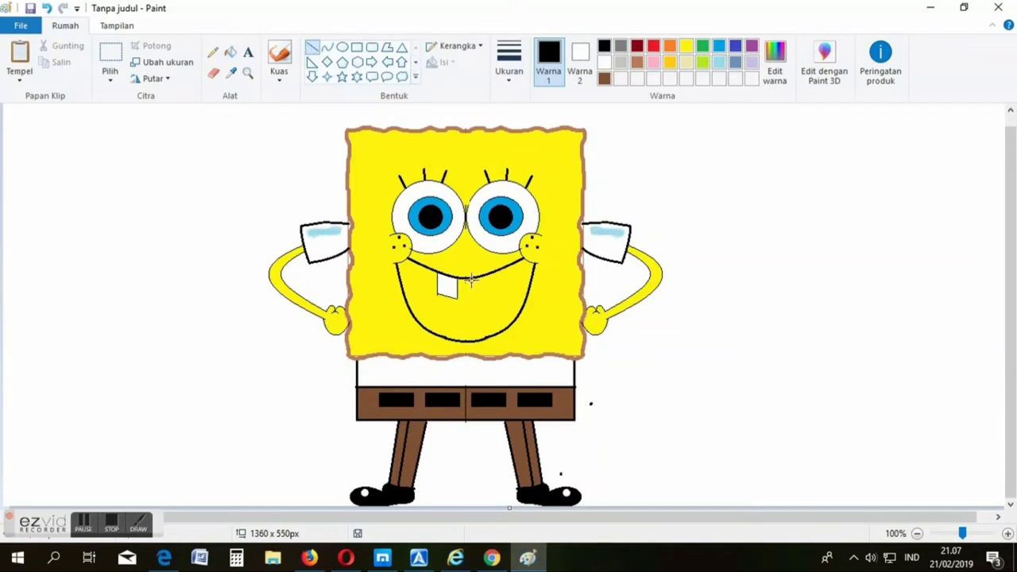
left_click_drag(472, 279, 474, 294)
left_click_drag(485, 278, 489, 298)
key("ctrl+z")
left_click_drag(487, 277, 490, 294)
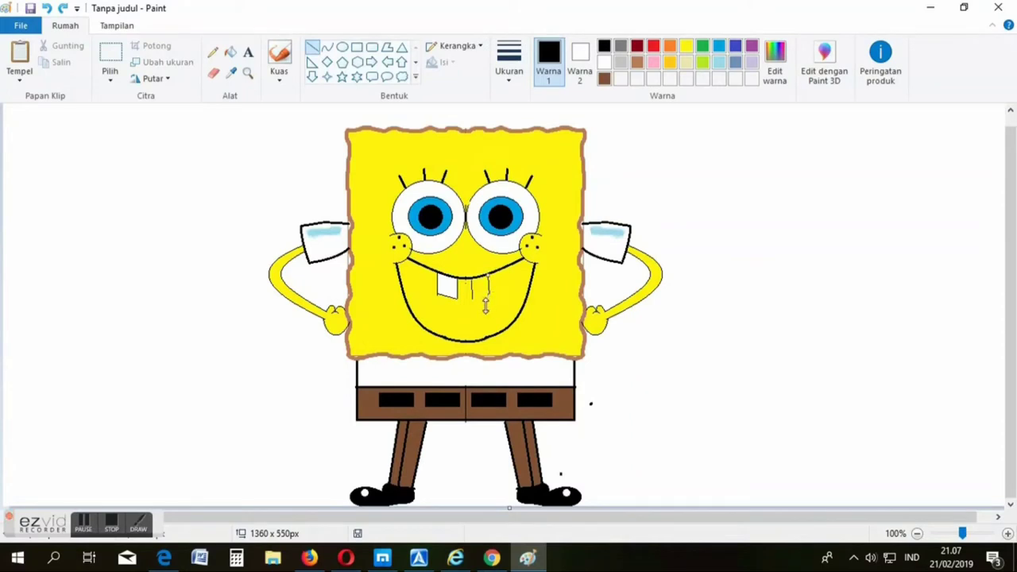
left_click_drag(473, 299, 487, 298)
left_click(235, 58)
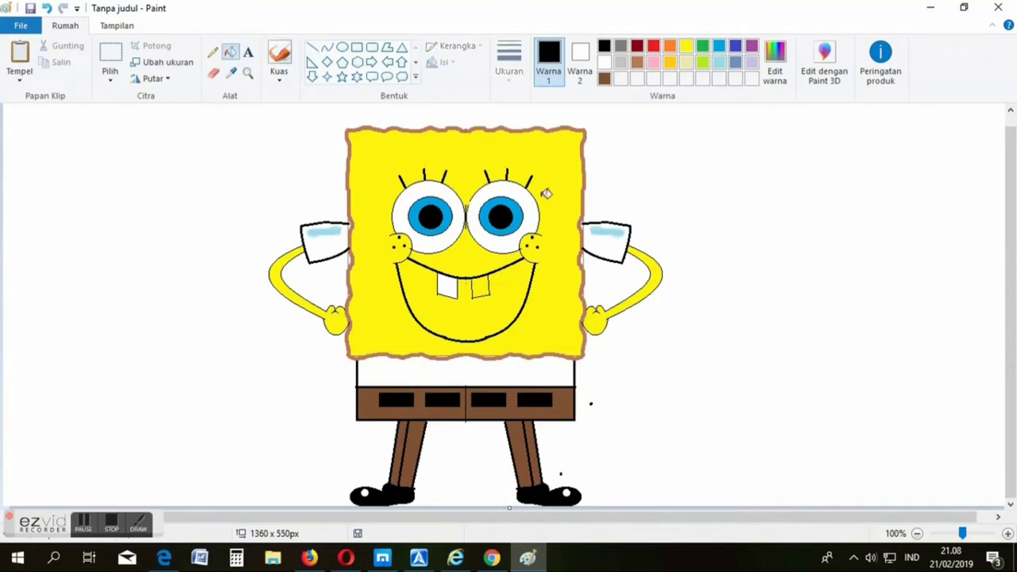
left_click(605, 63)
left_click(469, 287)
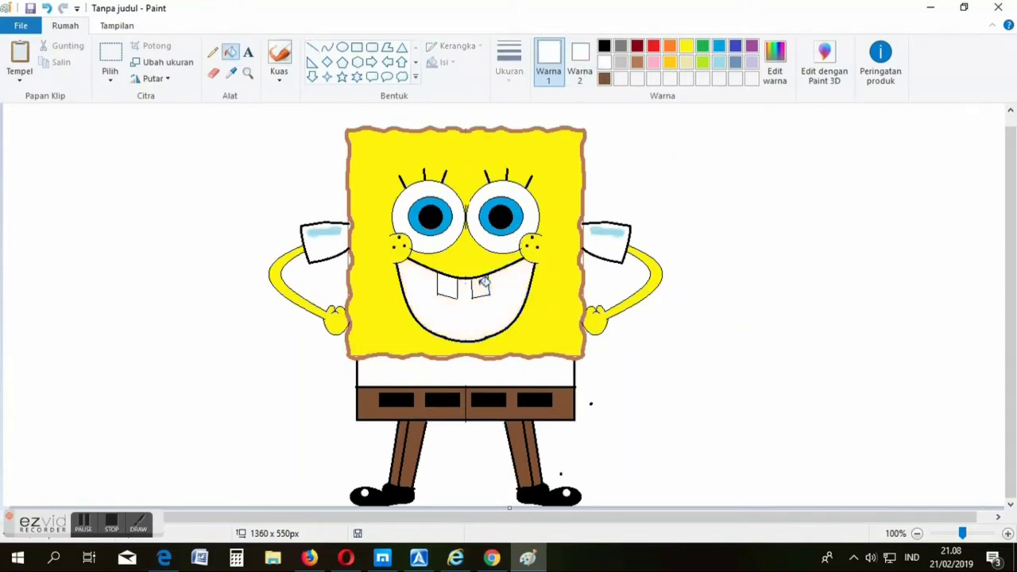
key("ctrl+z")
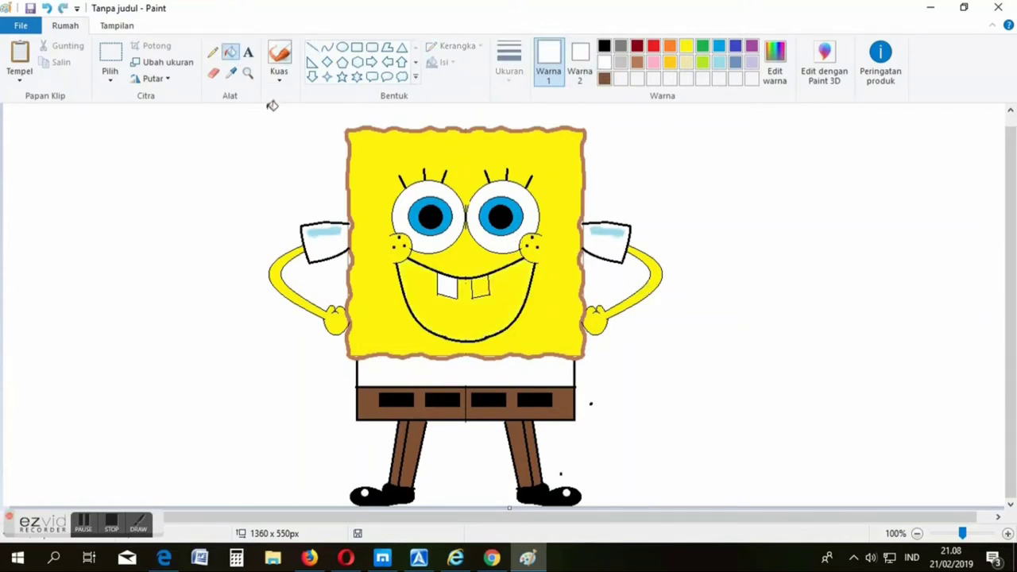
Step: Redraw the inner edge of the right front tooth in black so it joins the upper mouth curve
left_click(248, 74)
left_click(479, 289)
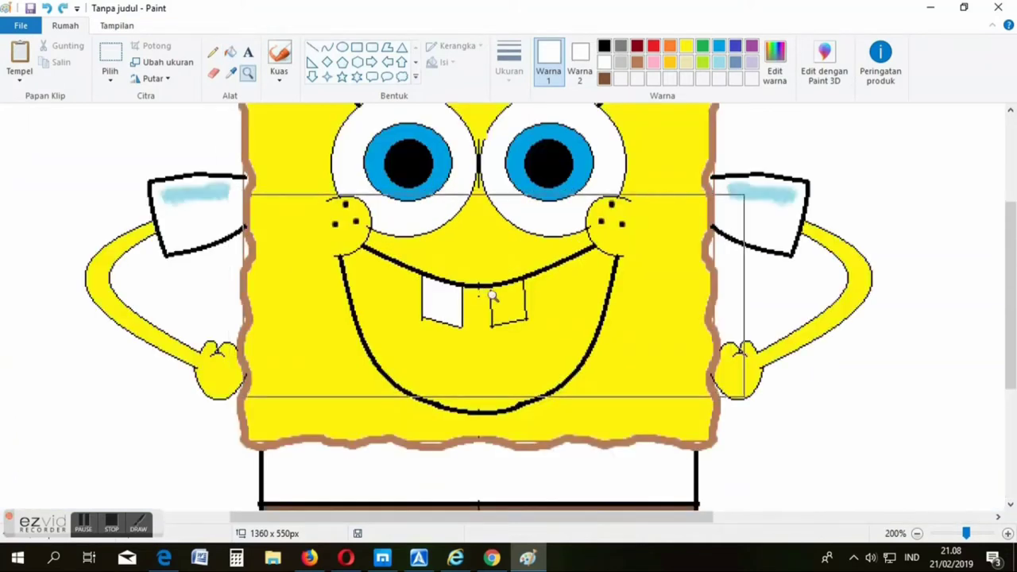
left_click(574, 311)
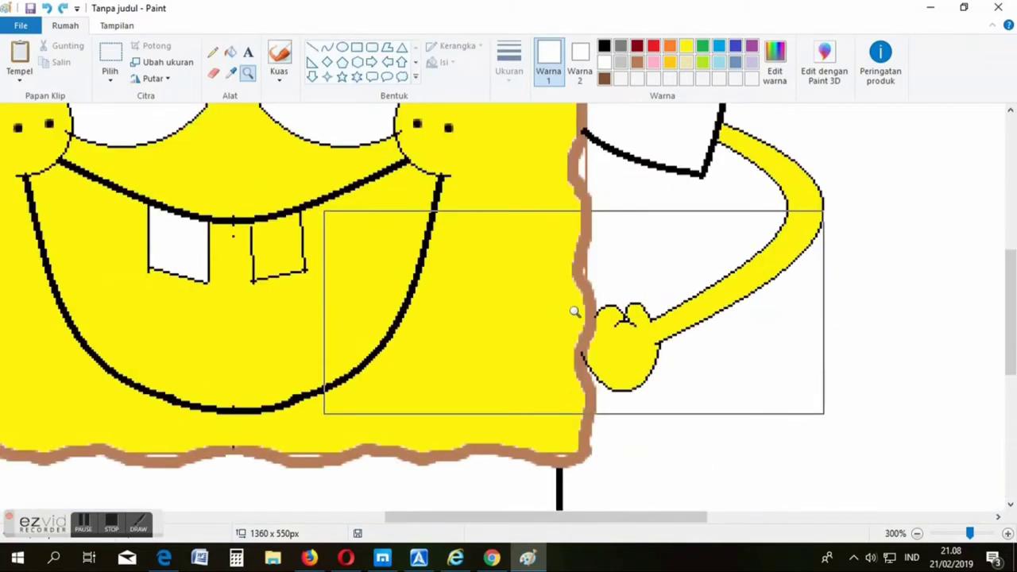
left_click(312, 47)
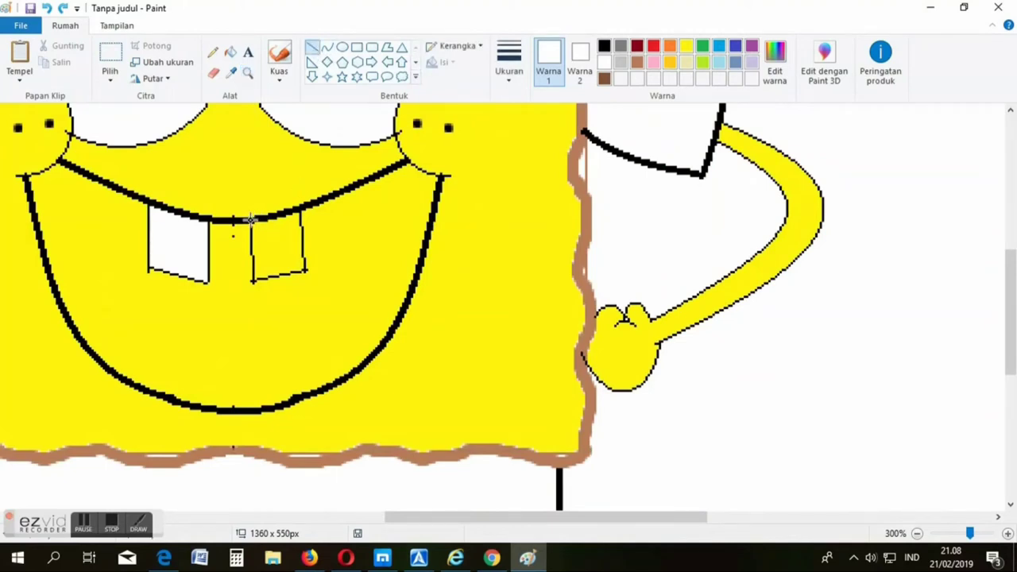
left_click_drag(251, 221, 251, 249)
key("ctrl+z")
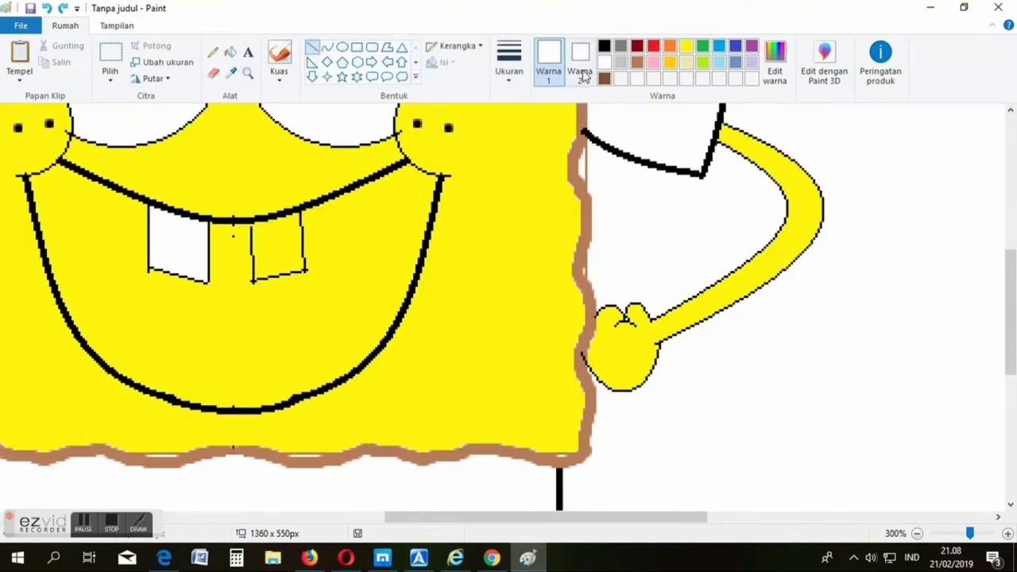
left_click(606, 48)
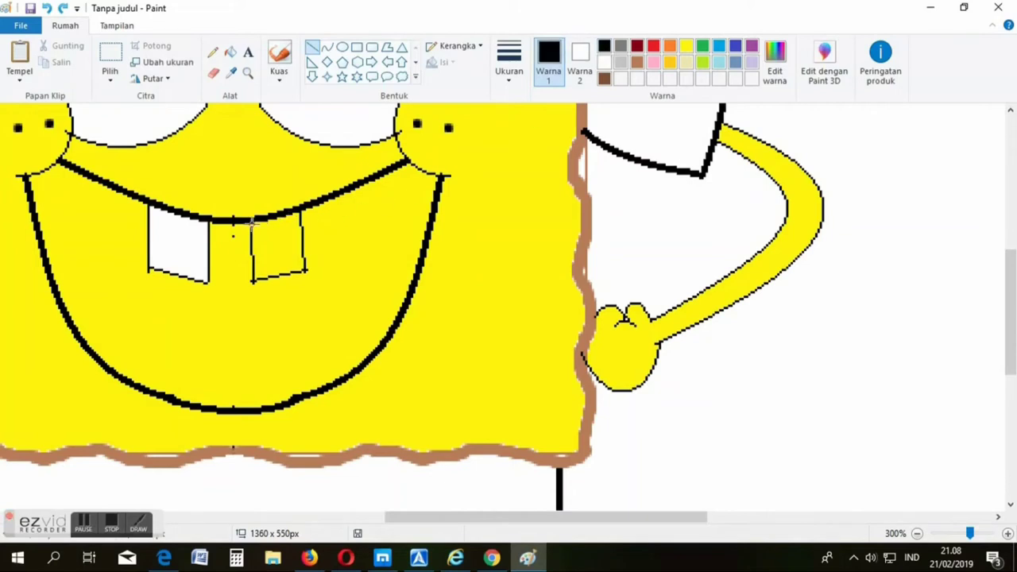
left_click_drag(251, 221, 252, 280)
Step: Fill the right front tooth with white
left_click(230, 54)
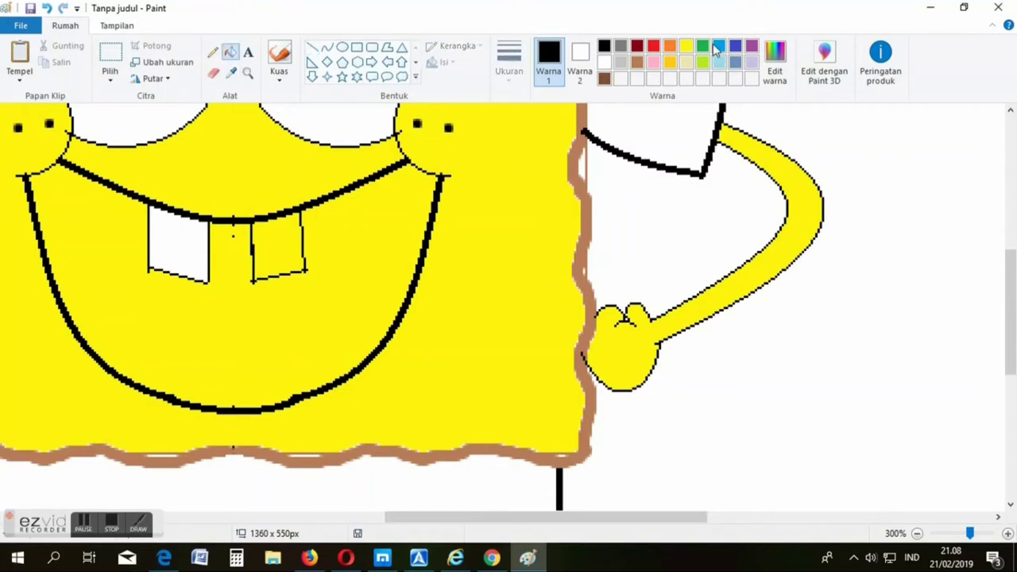
left_click(606, 64)
left_click(289, 240)
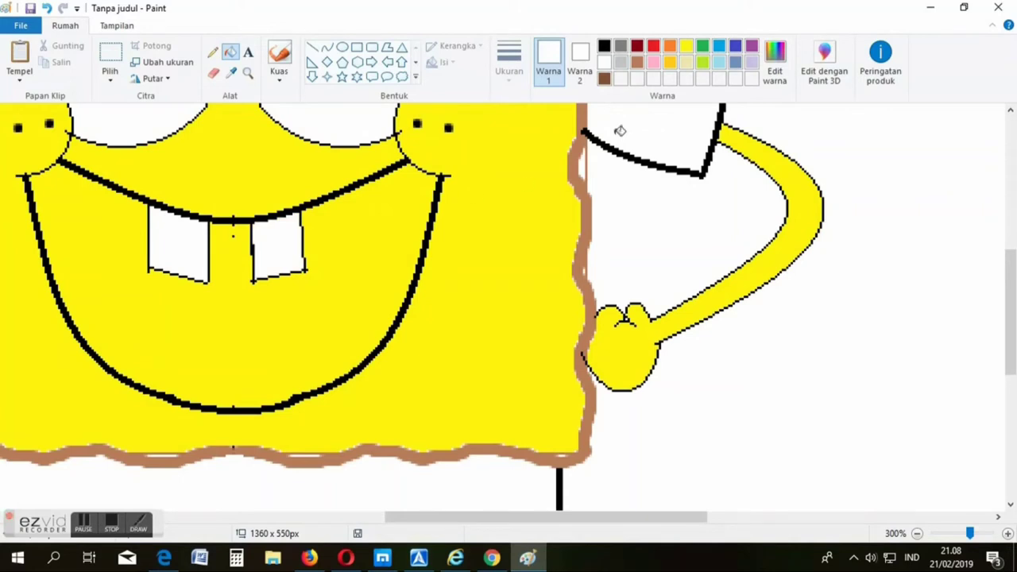
Step: Draw the tongue's upper outline across the lower mouth as two dark red curves meeting near the middle, using the second-thinnest line
left_click(637, 47)
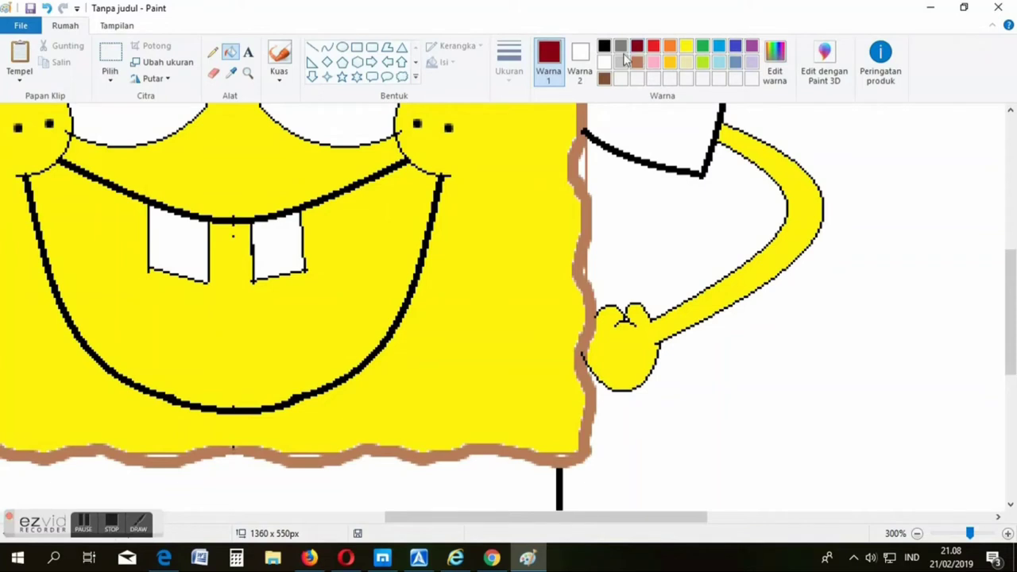
left_click(327, 48)
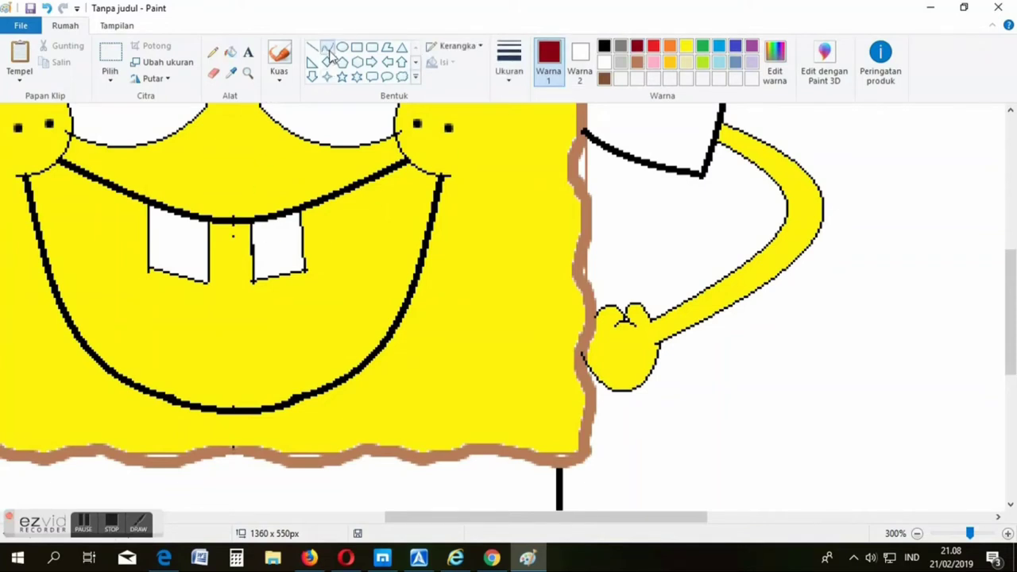
left_click(507, 70)
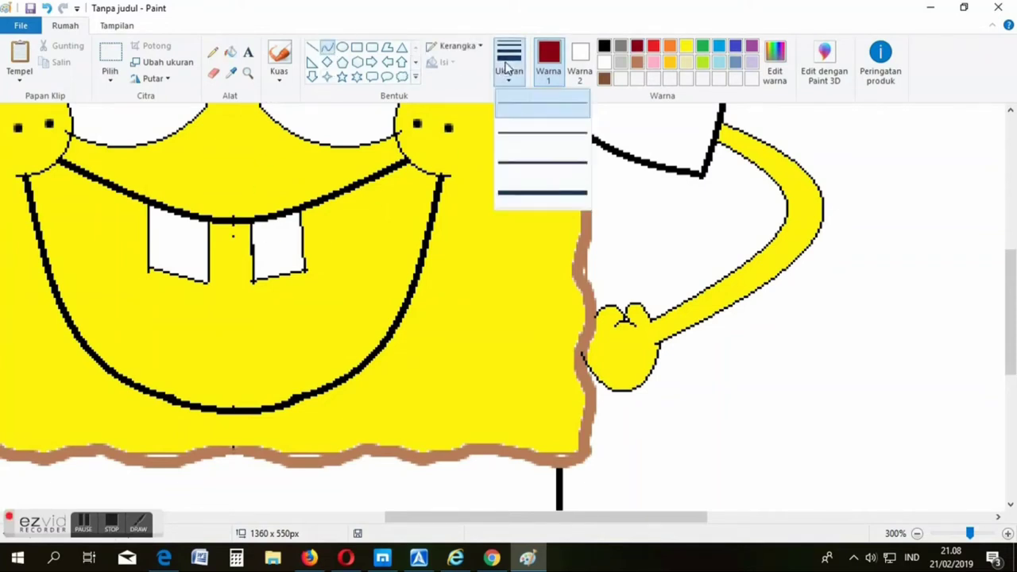
left_click(539, 134)
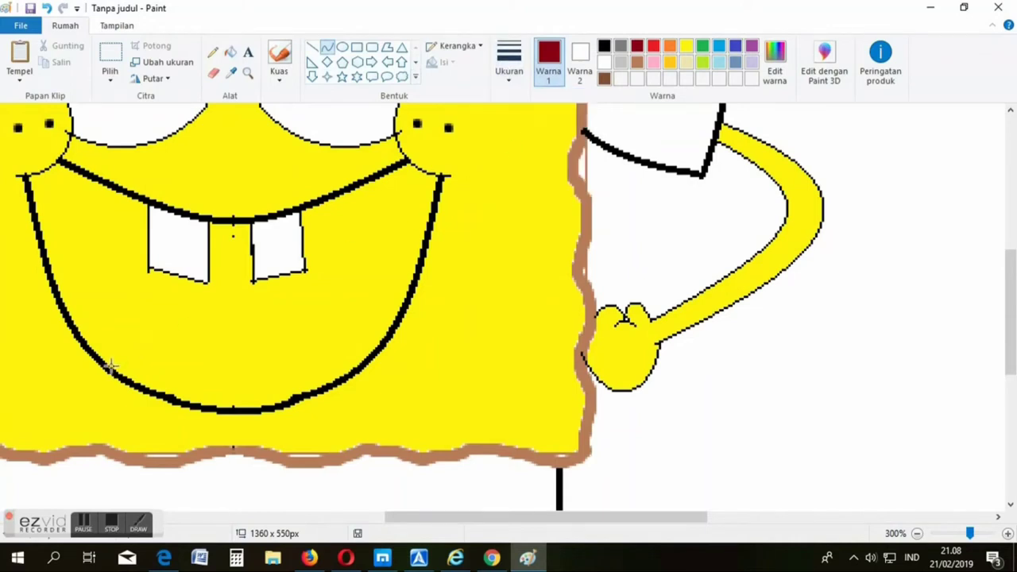
left_click_drag(112, 365, 204, 311)
left_click(204, 311)
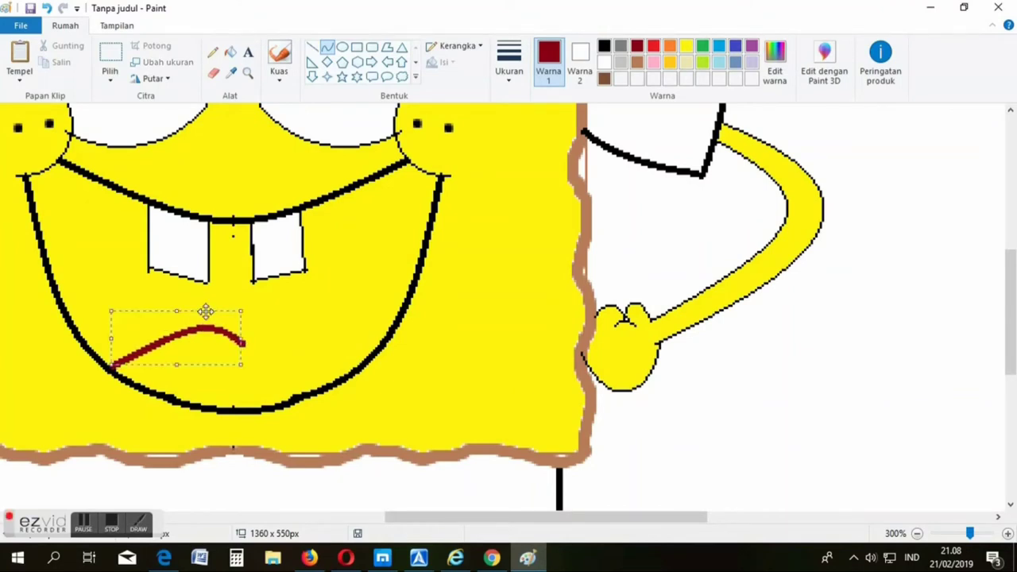
left_click(461, 375)
mouse_move(232, 336)
left_mouse_down()
mouse_move(325, 352)
mouse_move(354, 379)
left_mouse_up()
left_click_drag(256, 332, 295, 320)
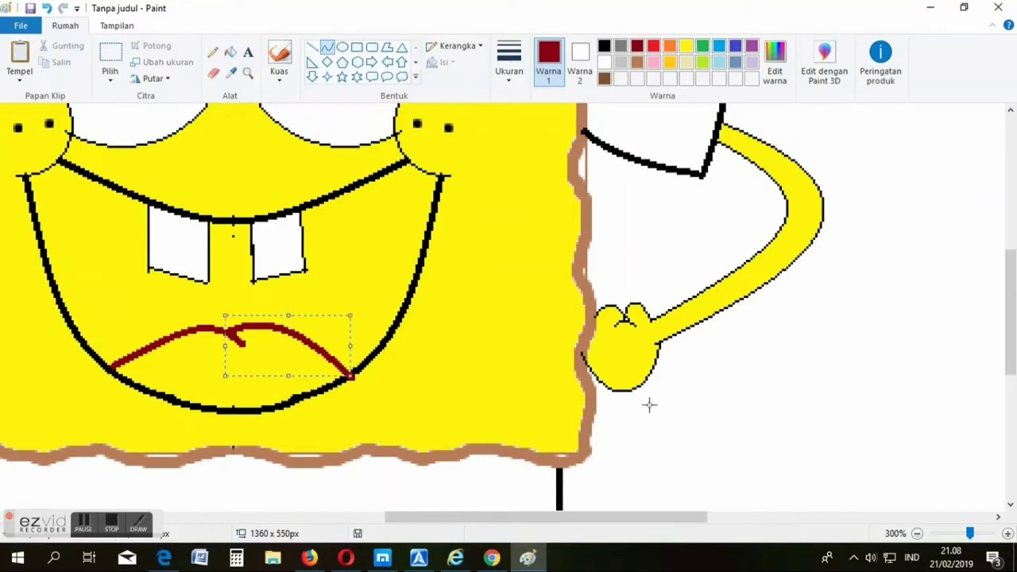
left_click(676, 416)
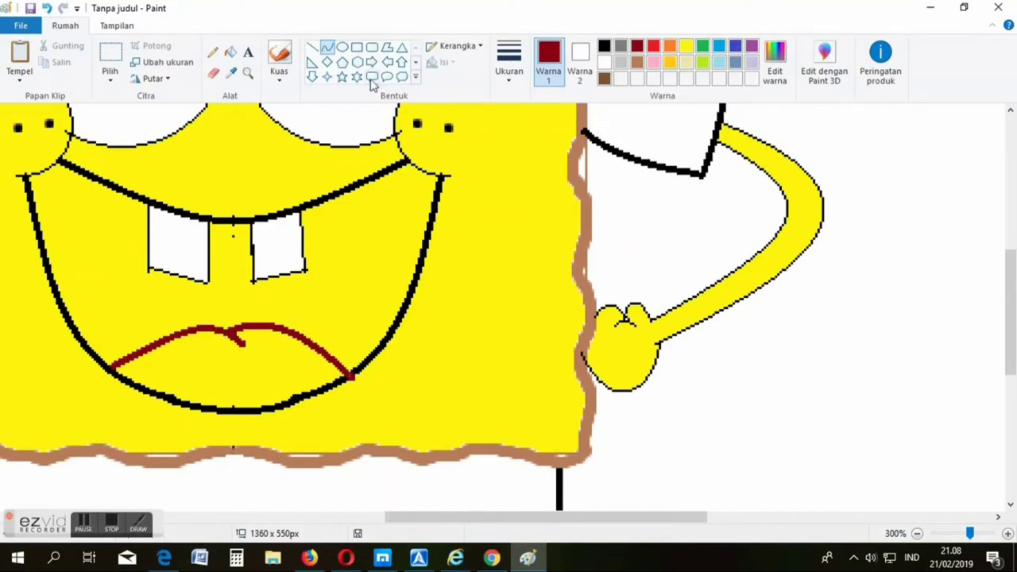
Step: Fill the tongue with red
left_click(230, 52)
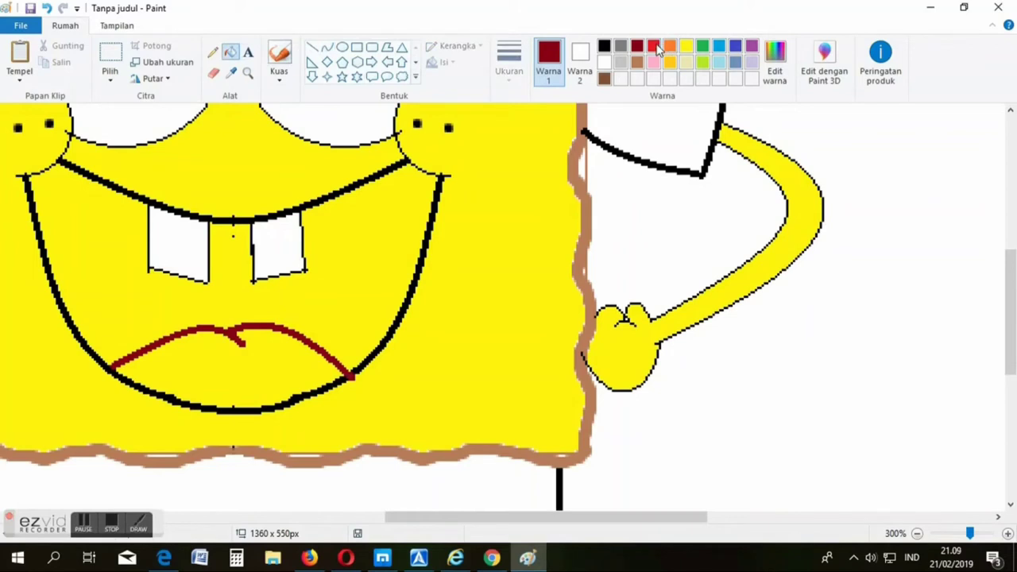
left_click(653, 46)
left_click(266, 358)
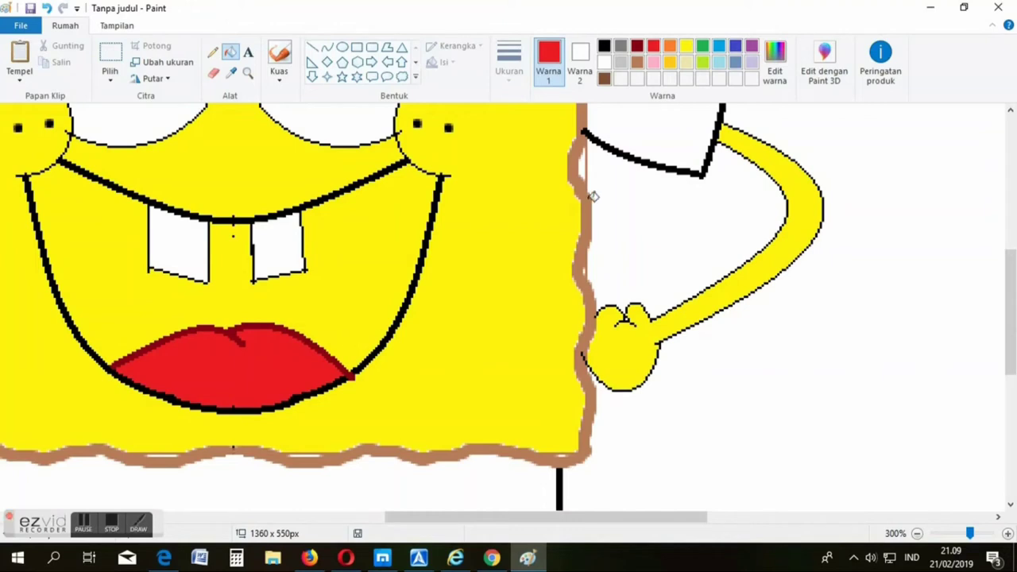
Step: Try red and dark red as the fill colour for the mouth interior above the tongue
left_click(338, 282)
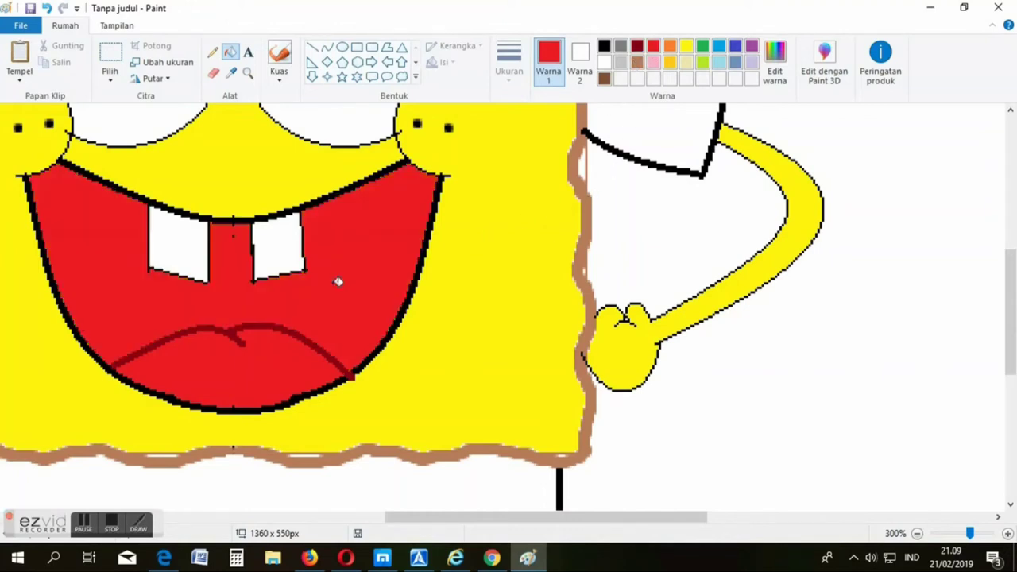
key("ctrl+z")
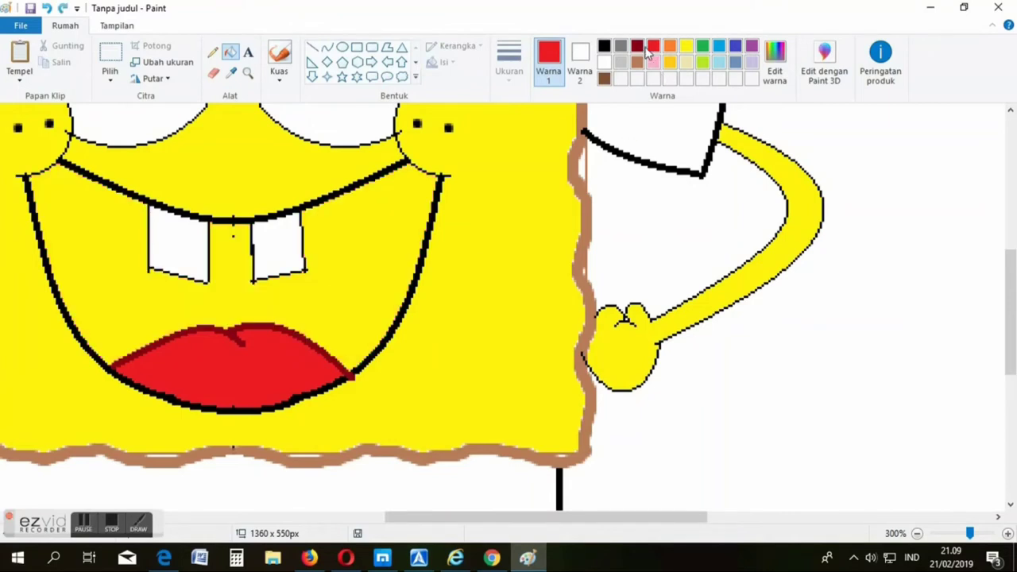
left_click(642, 48)
left_click(370, 263)
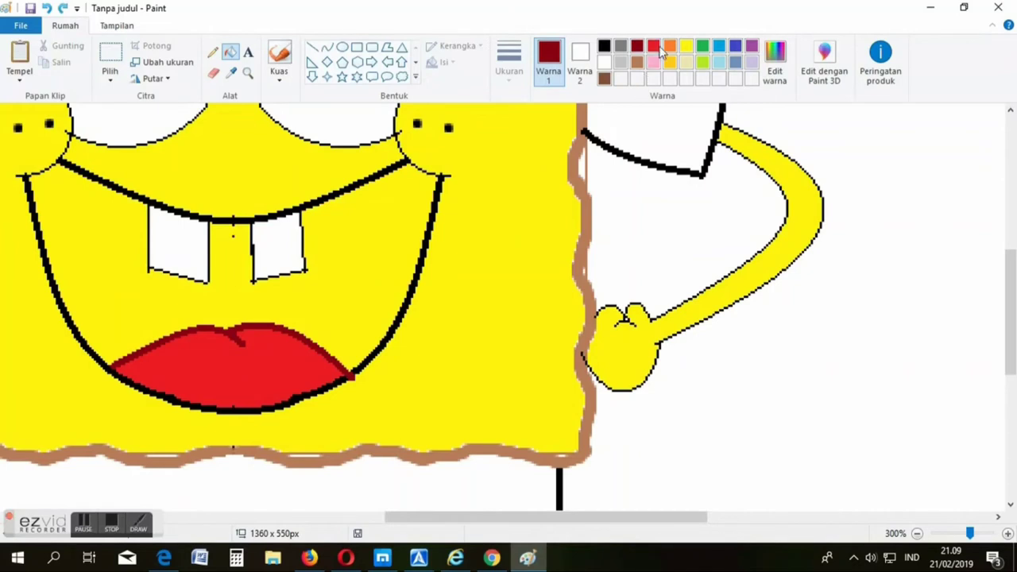
Step: Mix a darker custom shade from the standard red and fill the mouth interior above the tongue with it
left_click(654, 49)
left_click(773, 70)
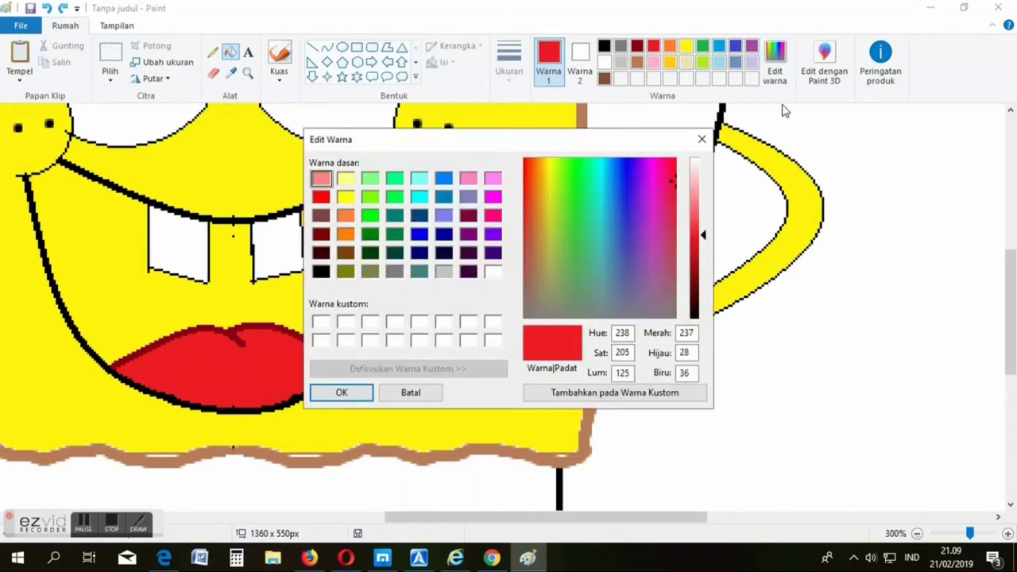
left_click_drag(704, 235, 704, 256)
left_click(342, 394)
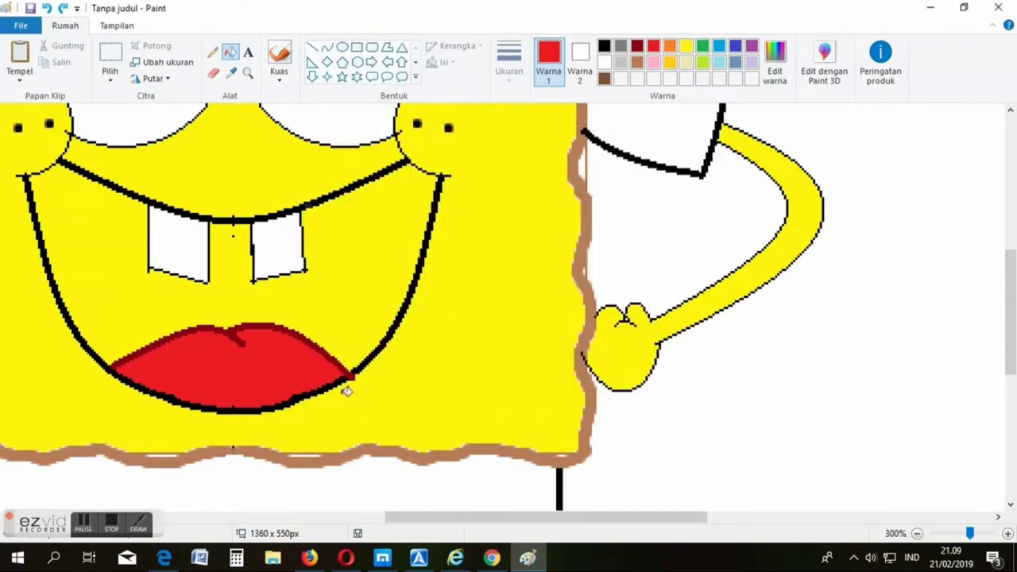
left_click(165, 284)
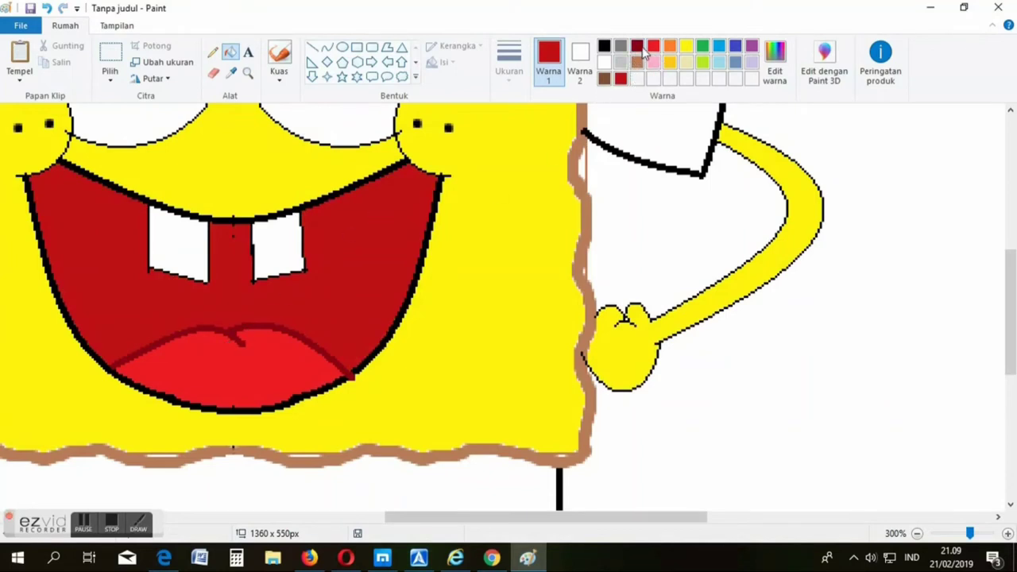
Step: Draw a dark red shading curve between the two front teeth with the thinnest line
left_click(638, 48)
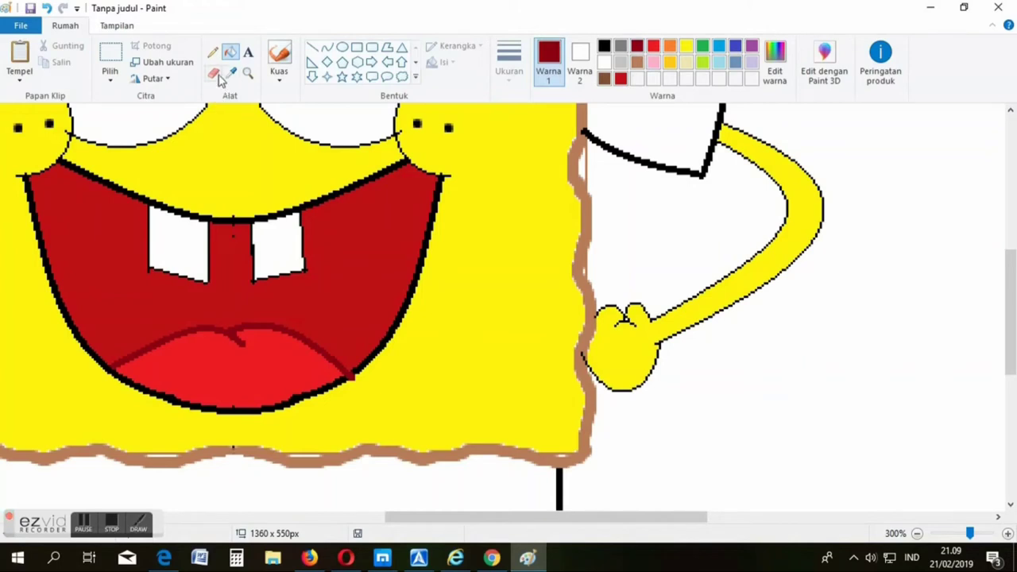
left_click(327, 47)
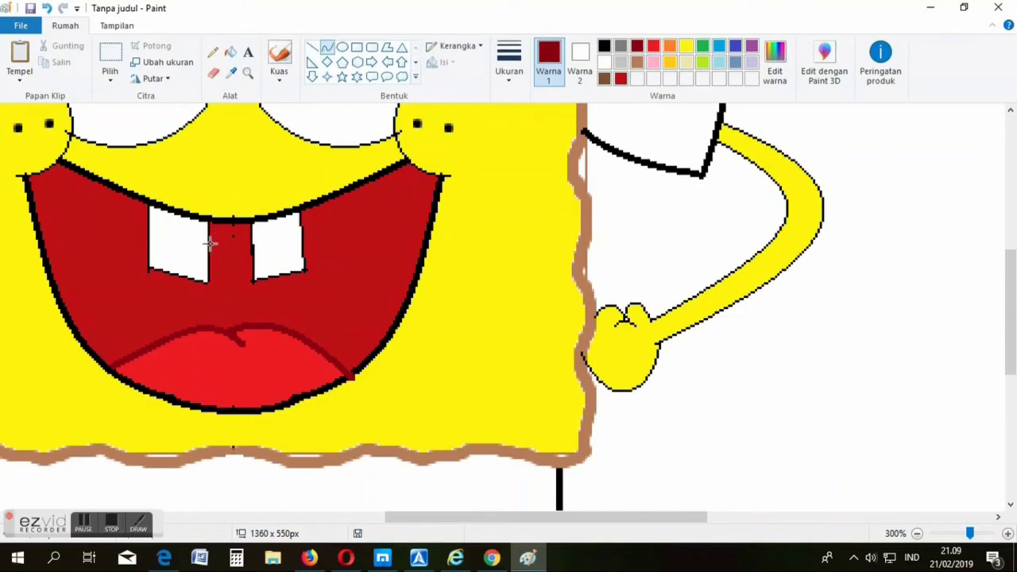
left_click_drag(210, 244, 252, 266)
key("ctrl+z")
left_click_drag(211, 247, 250, 261)
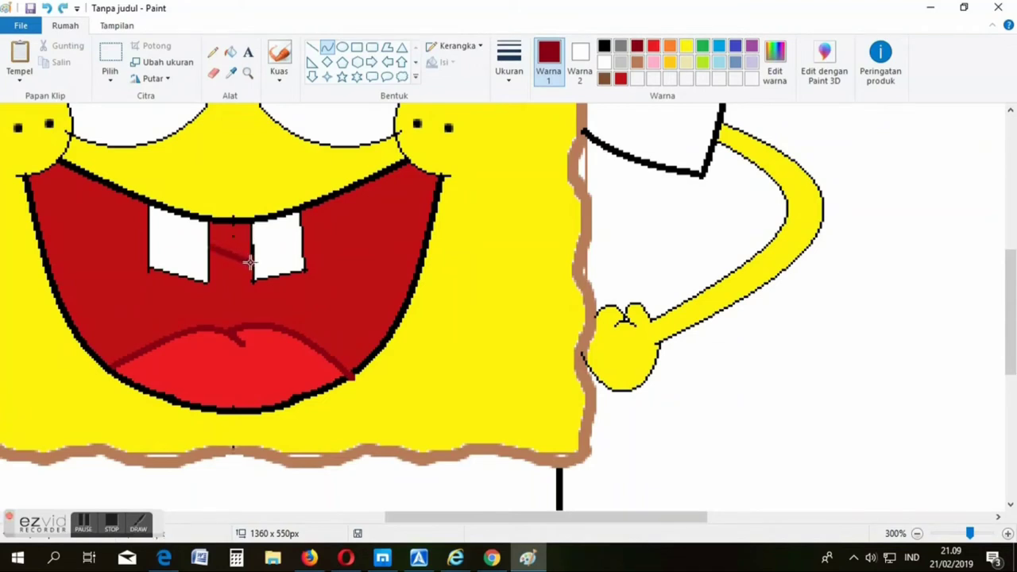
key("ctrl+z")
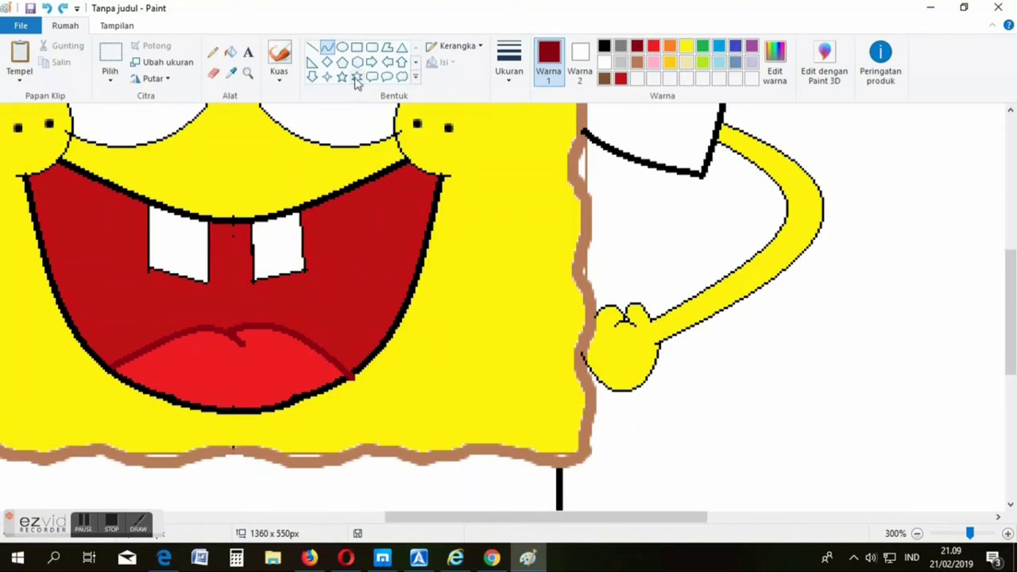
left_click(509, 60)
left_click(527, 108)
left_click_drag(209, 246, 236, 252)
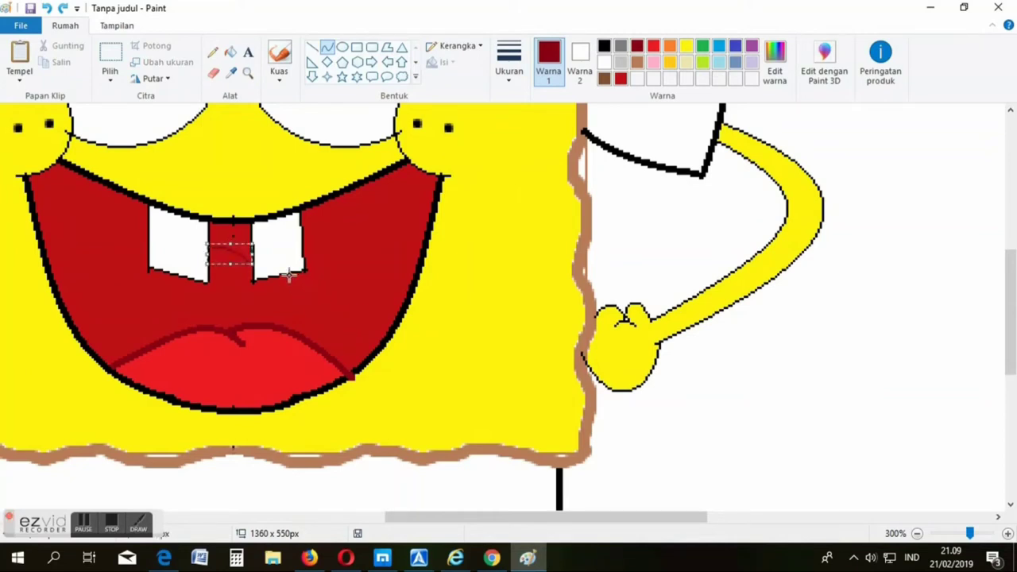
Step: Continue the dark red shading curve from below the right front tooth down to the mouth's right edge
left_click_drag(292, 276, 370, 352)
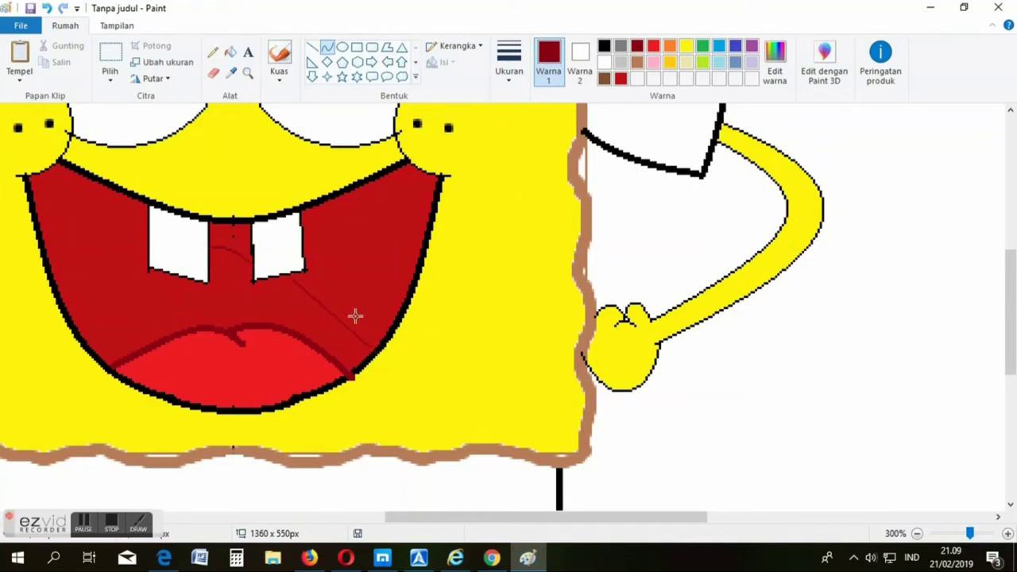
left_click_drag(302, 275, 362, 305)
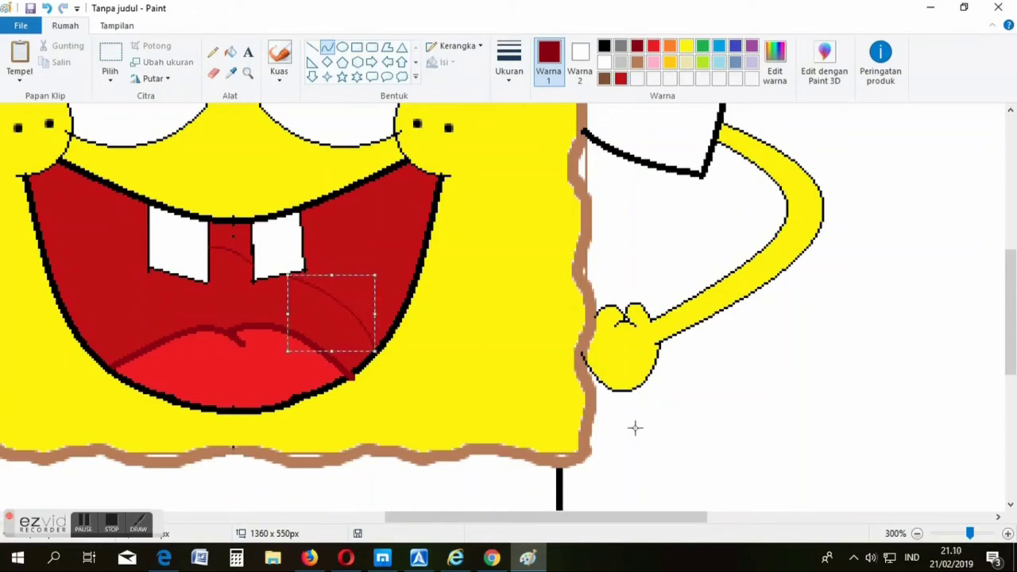
left_click(466, 265)
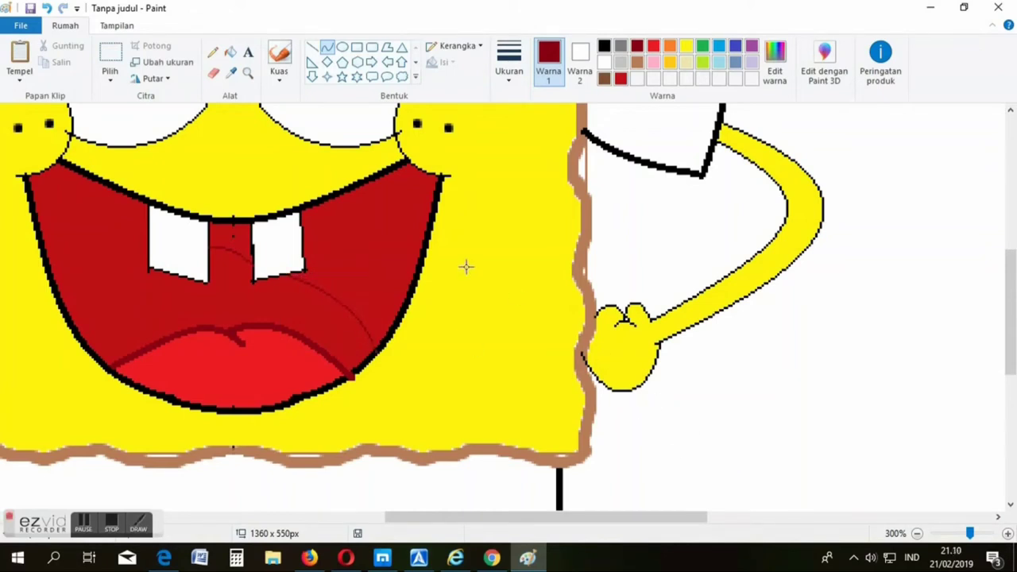
Step: Fill the mouth areas above the shading curve, right of the teeth and between them, with dark red
left_click(230, 53)
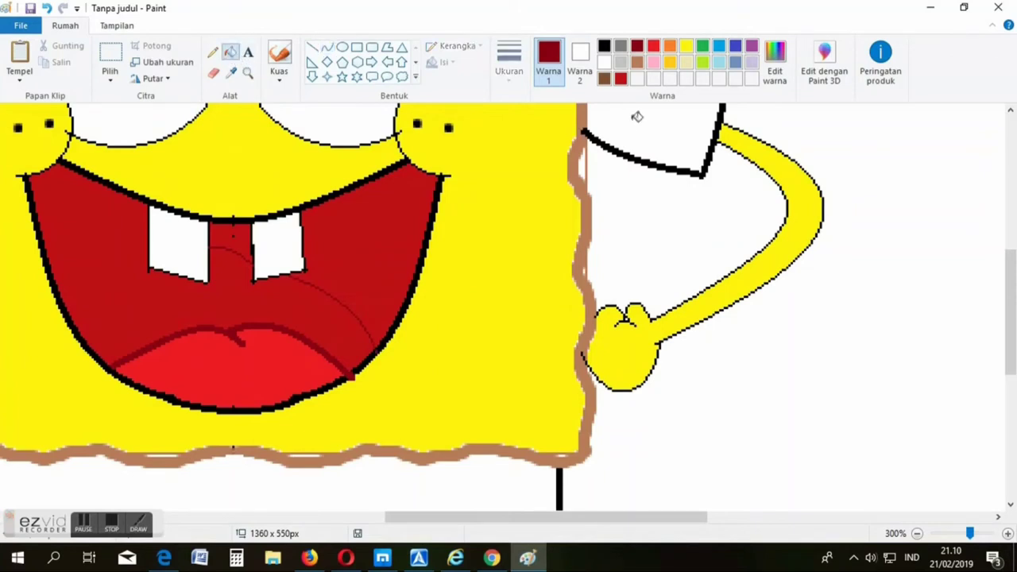
left_click(397, 244)
left_click(243, 232)
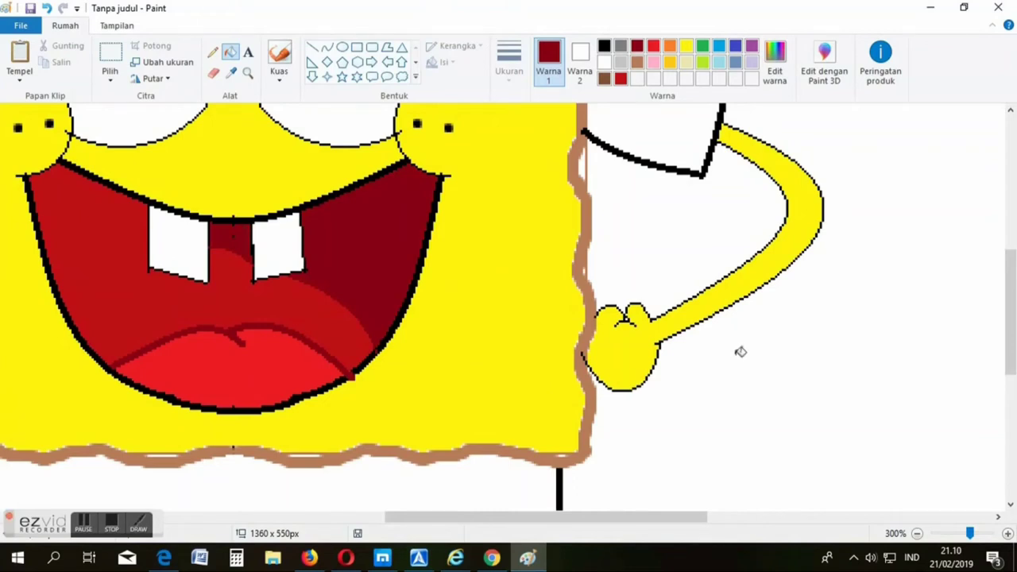
Step: Draw the outline of a necktie, knot and pointed blade, below the mouth over the shirt and trousers with second-thinnest dark red lines
left_click(248, 72)
right_click(307, 252)
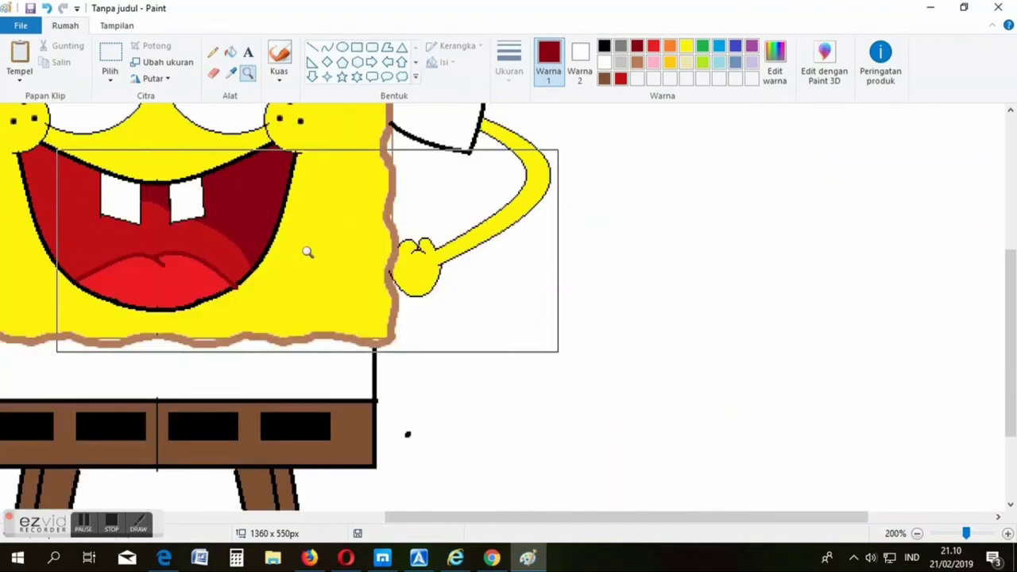
right_click(306, 252)
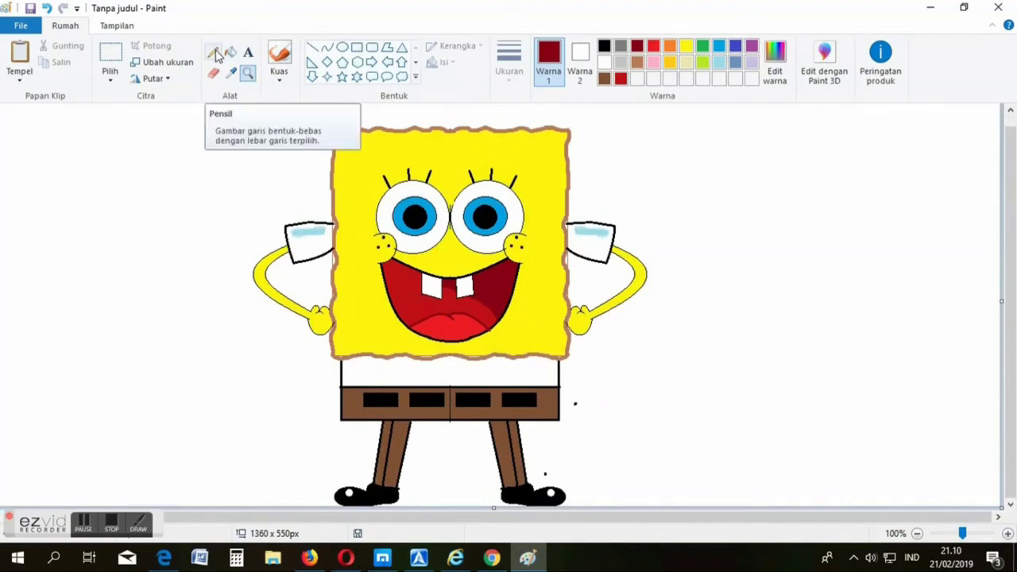
left_click(312, 48)
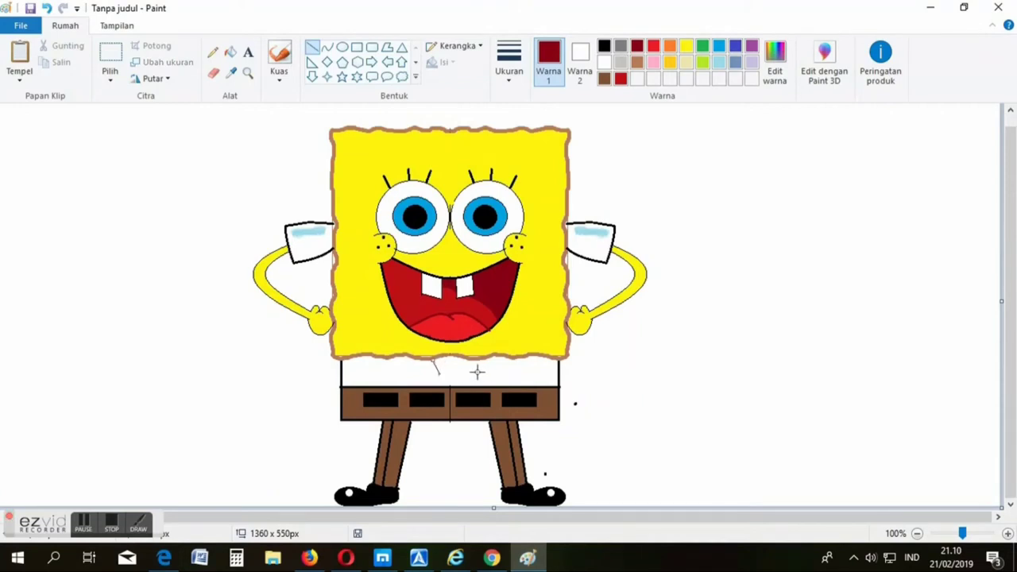
left_click(513, 67)
left_click(536, 138)
left_click_drag(430, 359, 459, 372)
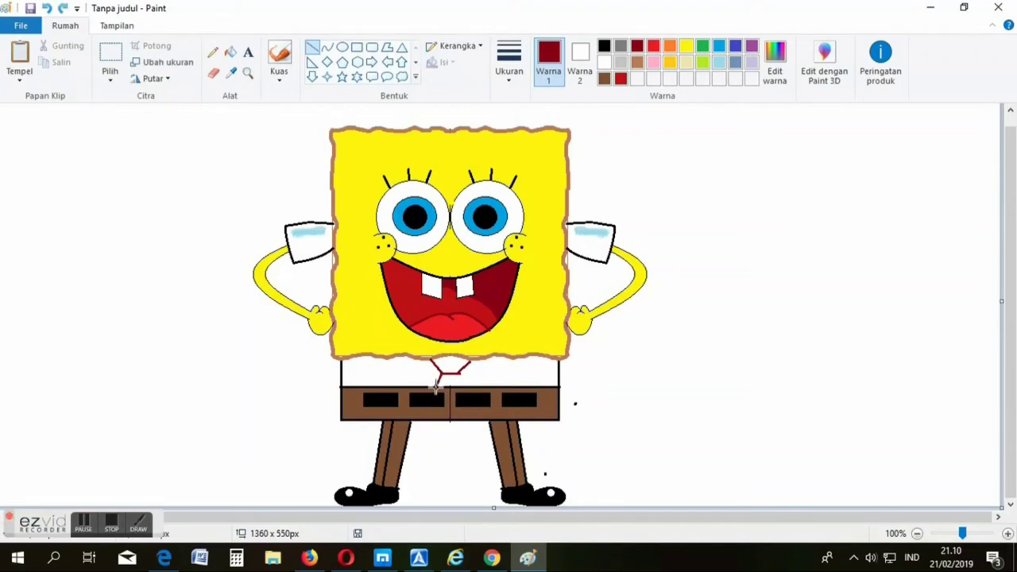
left_click_drag(437, 384, 450, 409)
left_click(626, 402)
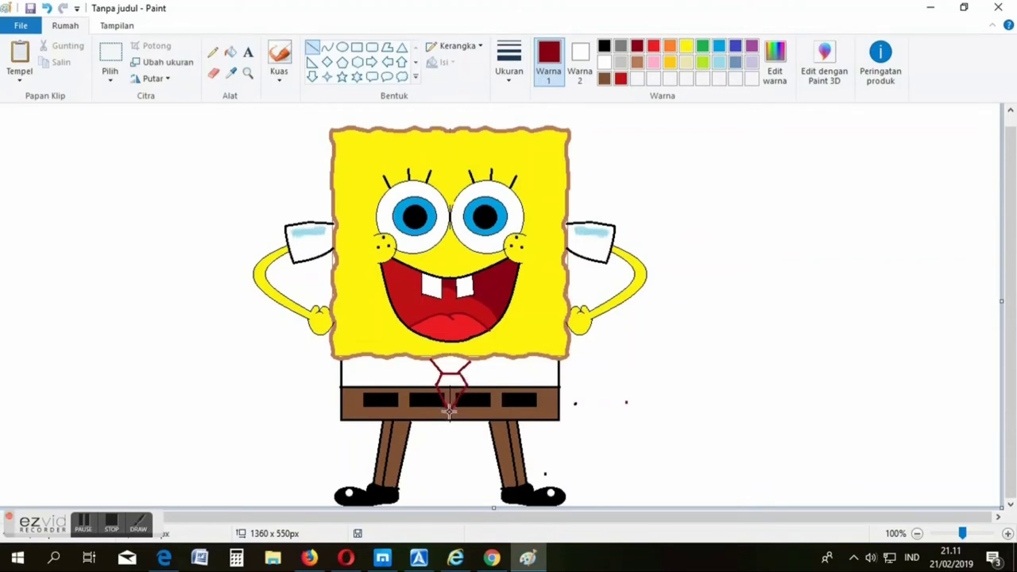
left_click(449, 411)
Step: Fill the necktie's knot and blade with red
left_click(653, 46)
left_click(230, 52)
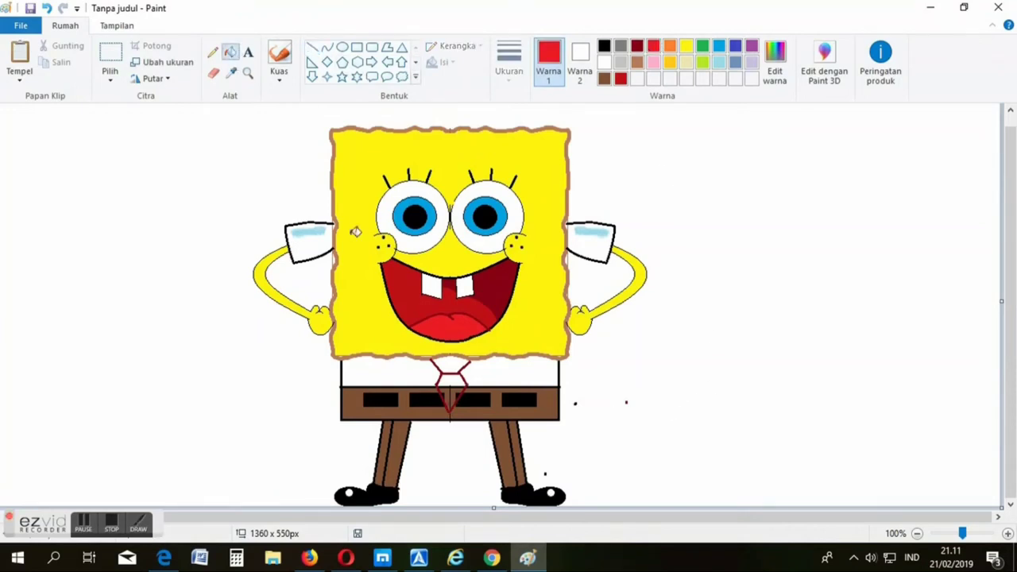
left_click(447, 365)
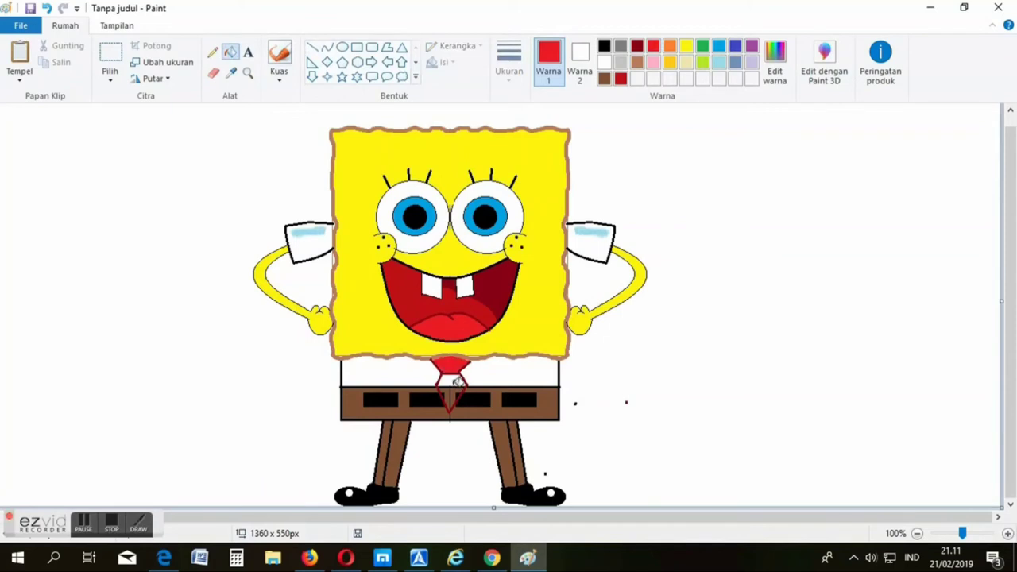
left_click(457, 383)
left_click(626, 403)
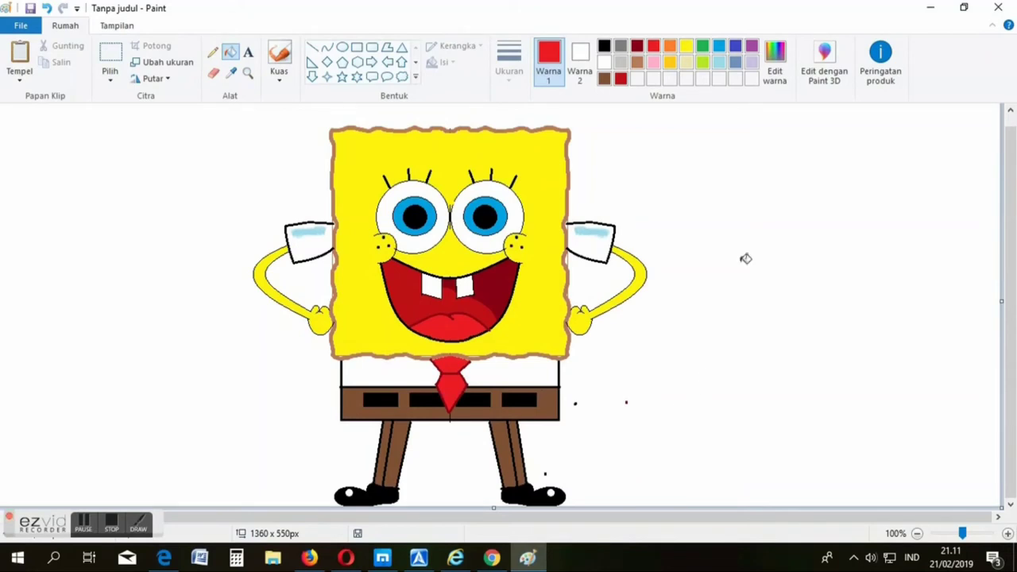
Step: Draw black V-shaped shirt collar points with straight lines on both sides of the necktie's knot, below the head
left_click(604, 46)
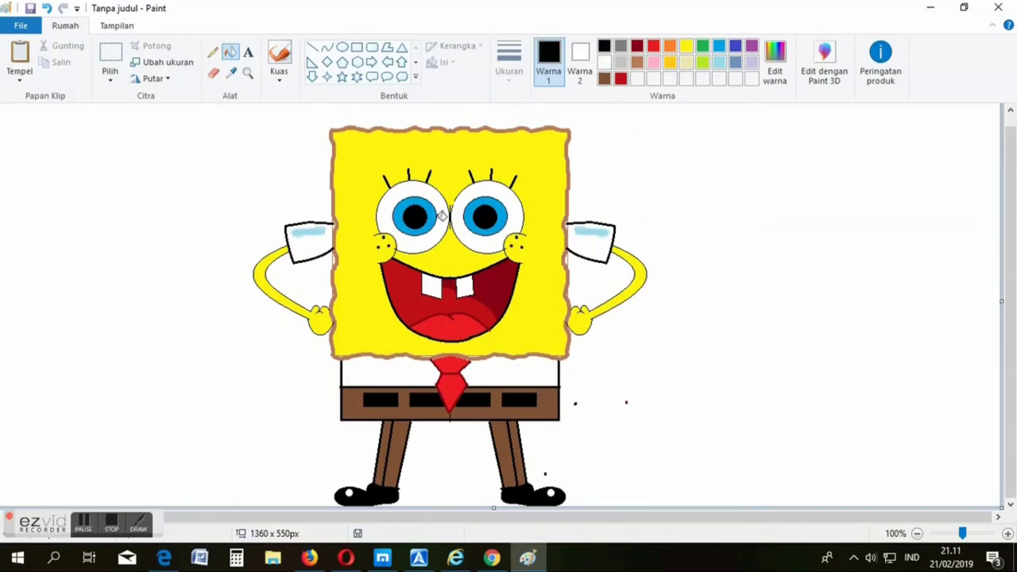
left_click(313, 47)
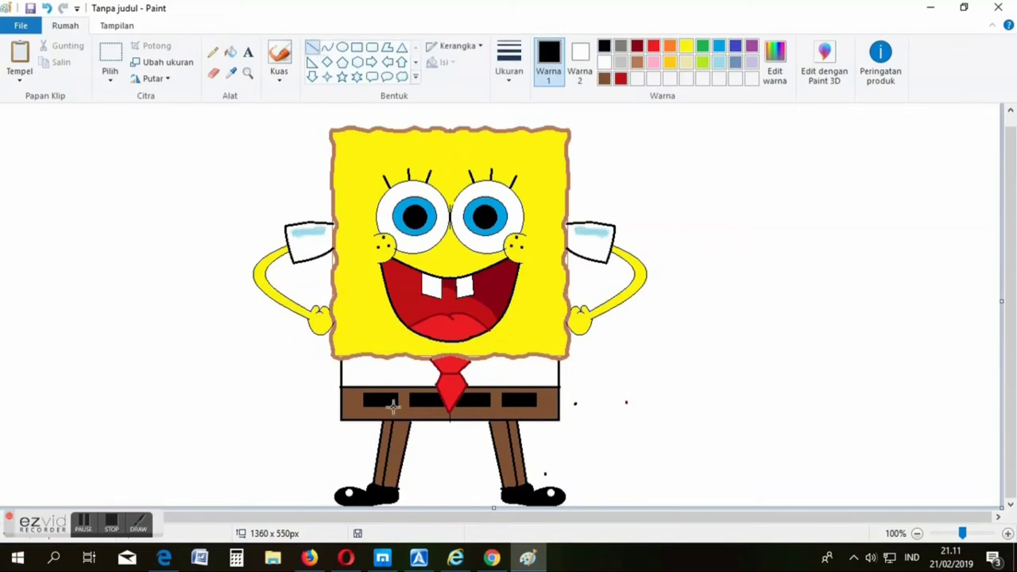
left_click_drag(399, 357, 418, 380)
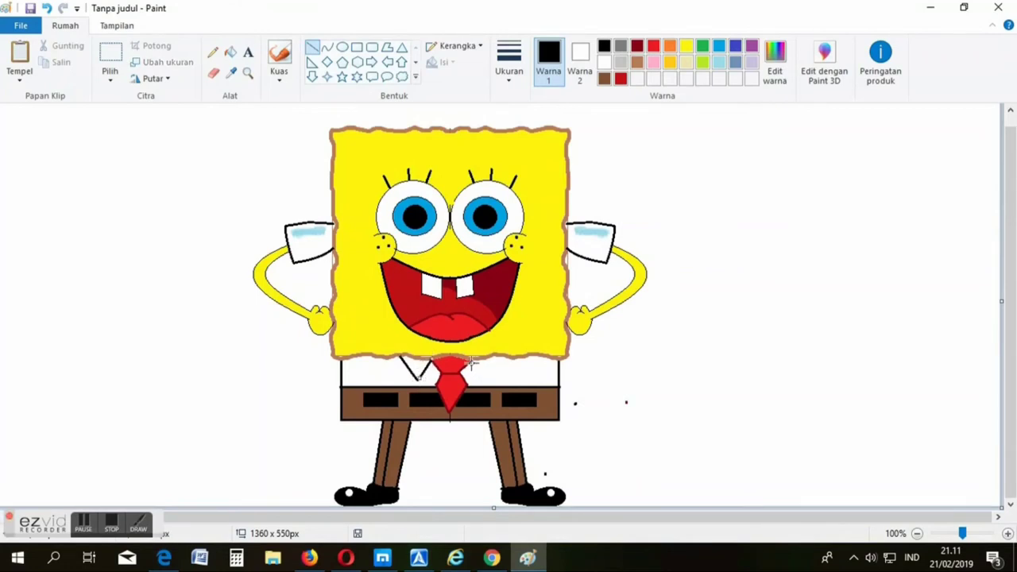
left_click_drag(472, 363, 482, 383)
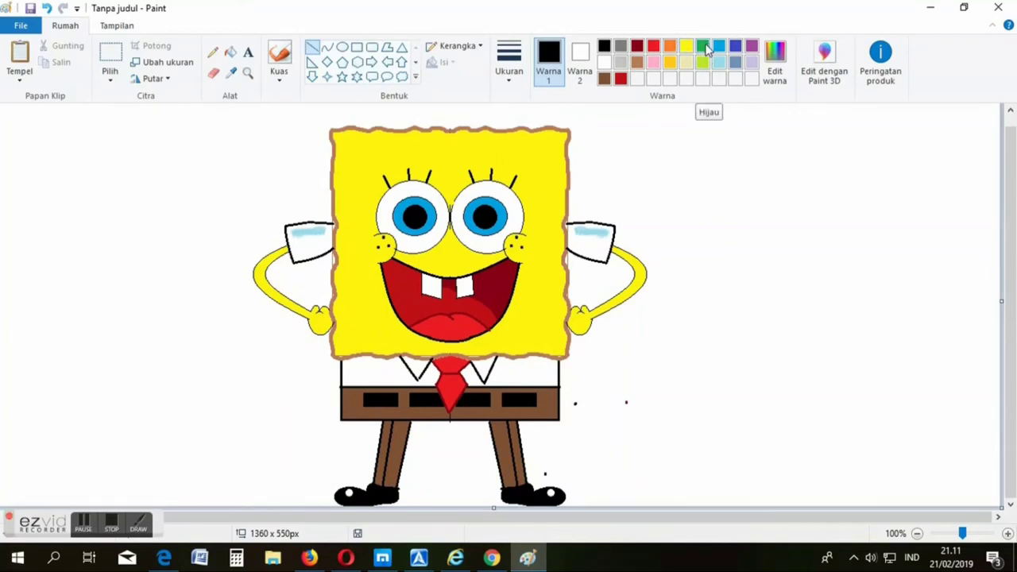
left_click(705, 47)
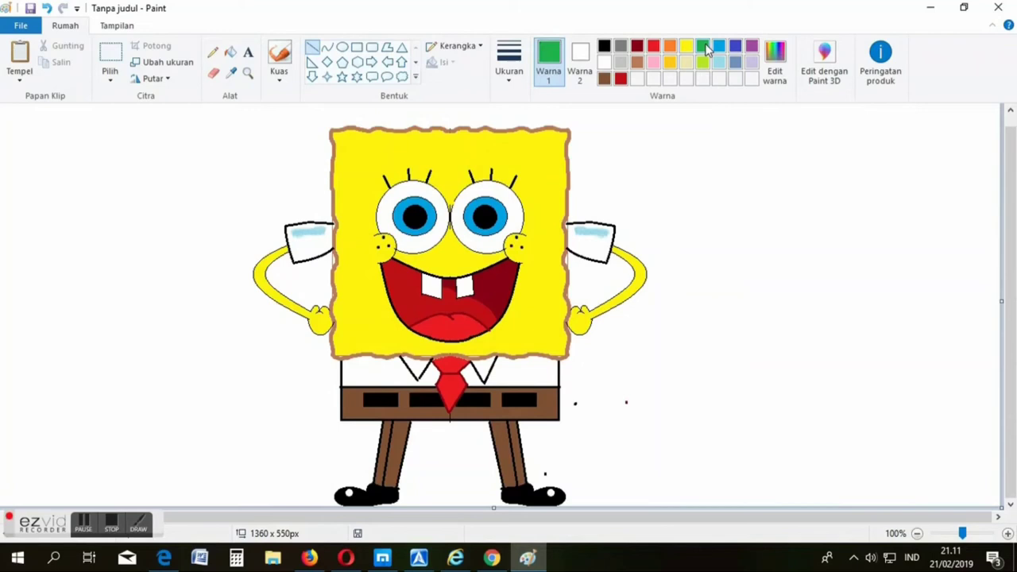
left_click(778, 78)
left_click_drag(705, 253, 705, 270)
left_click(702, 142)
left_click(638, 62)
left_click(775, 64)
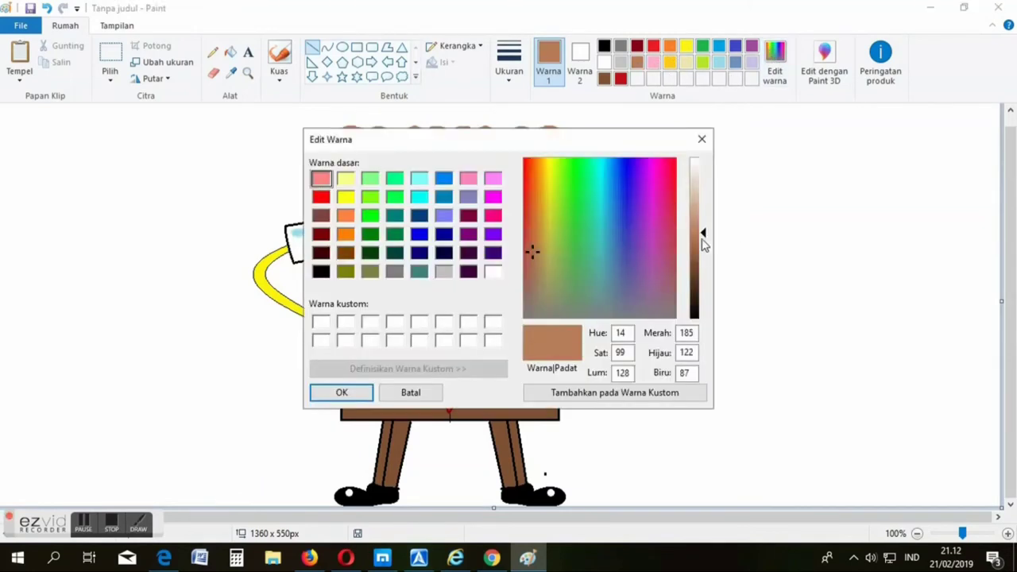
left_click(702, 139)
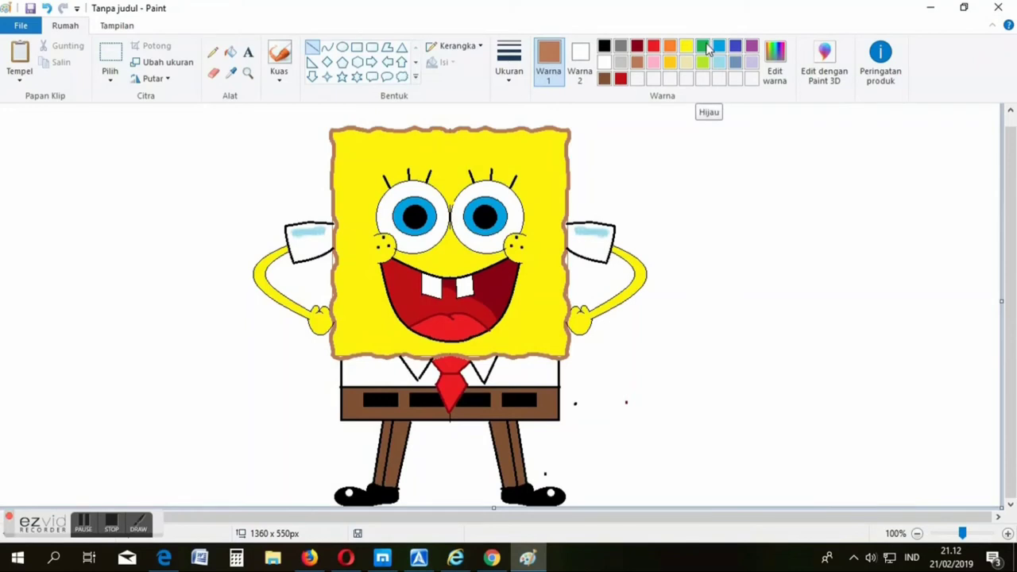
left_click(637, 46)
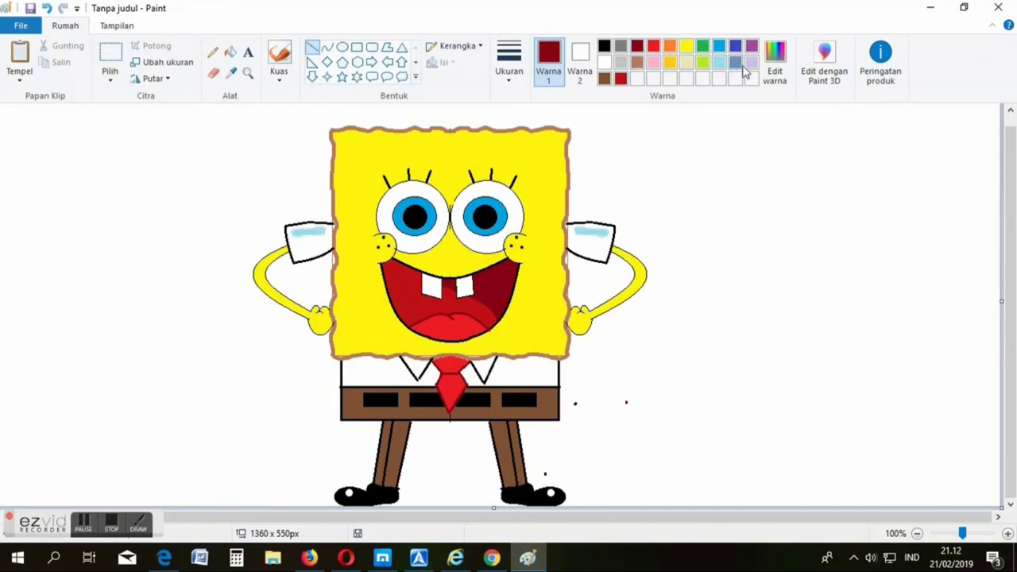
left_click(777, 60)
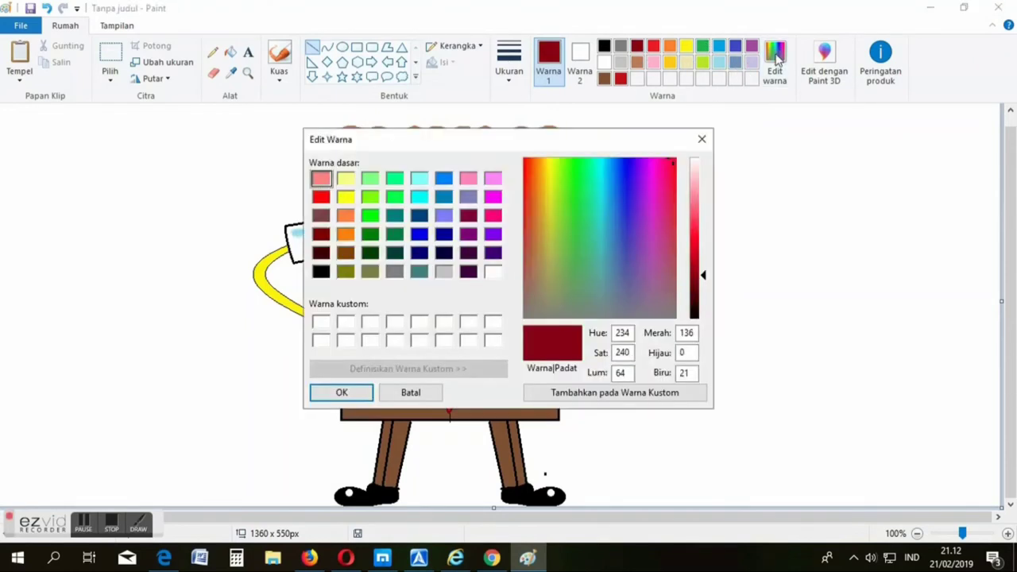
left_click(702, 139)
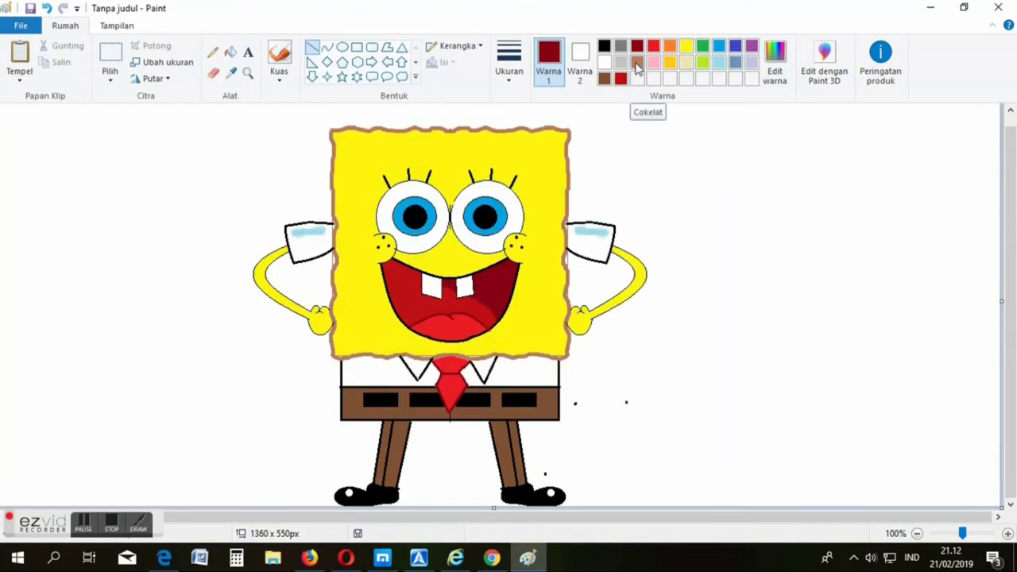
Step: Mix a custom olive green from lime by lowering its luminosity to 78, and make it the drawing colour
left_click(704, 63)
left_click(776, 73)
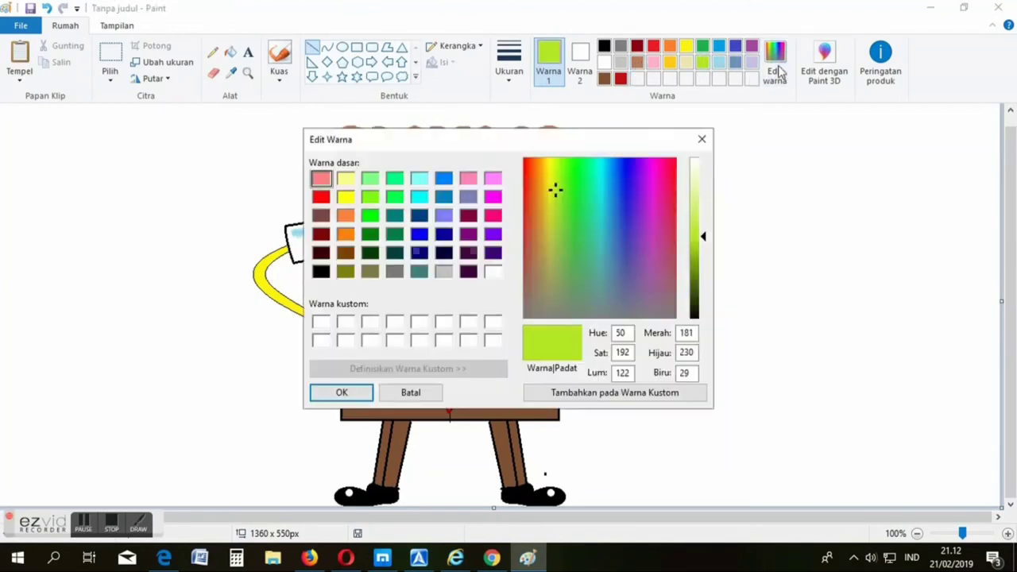
left_click_drag(703, 236, 703, 266)
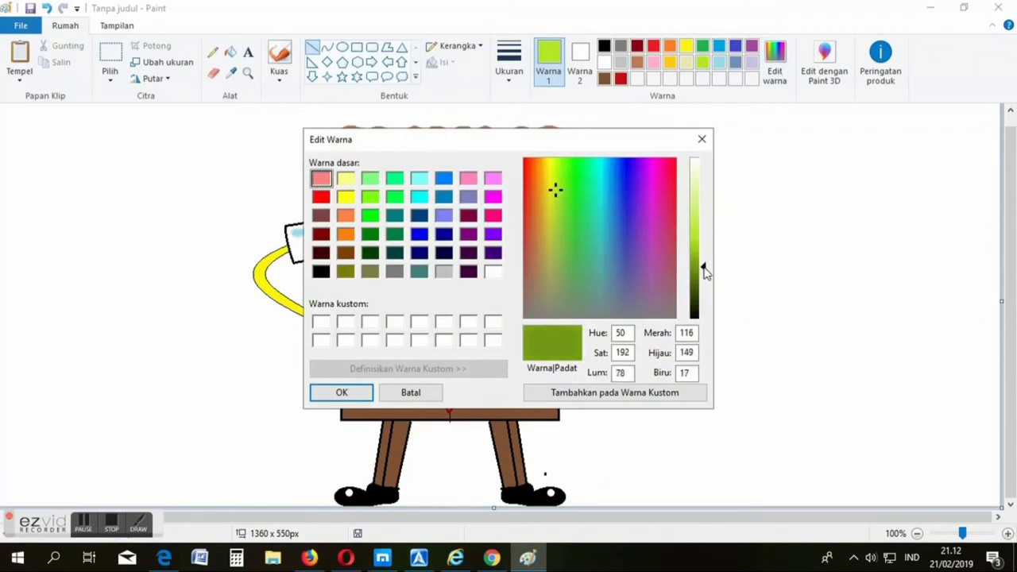
left_click(341, 392)
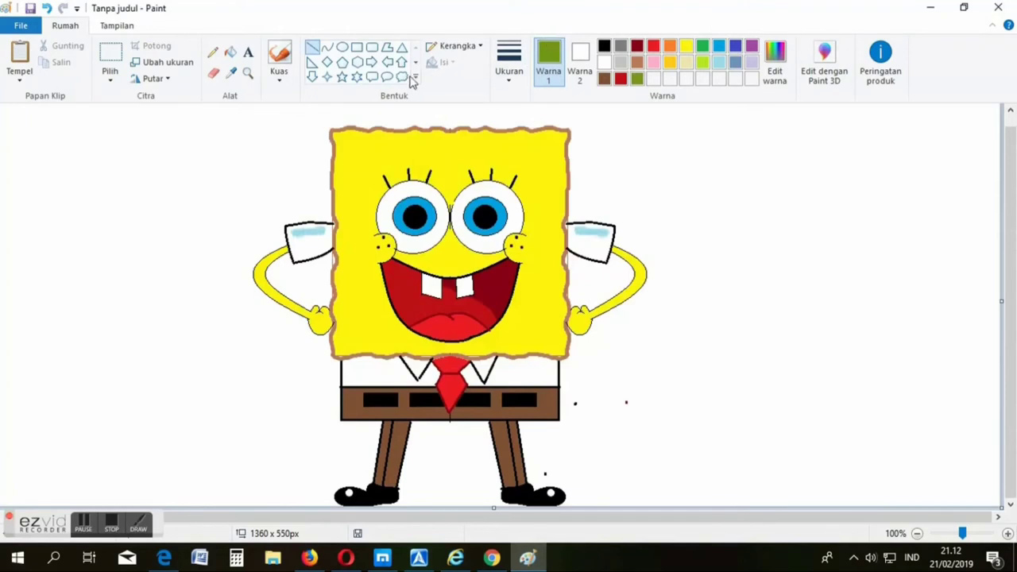
Step: Draw seven olive green ellipse outlines of varying size as sponge holes near the body's left and right edges
left_click(342, 48)
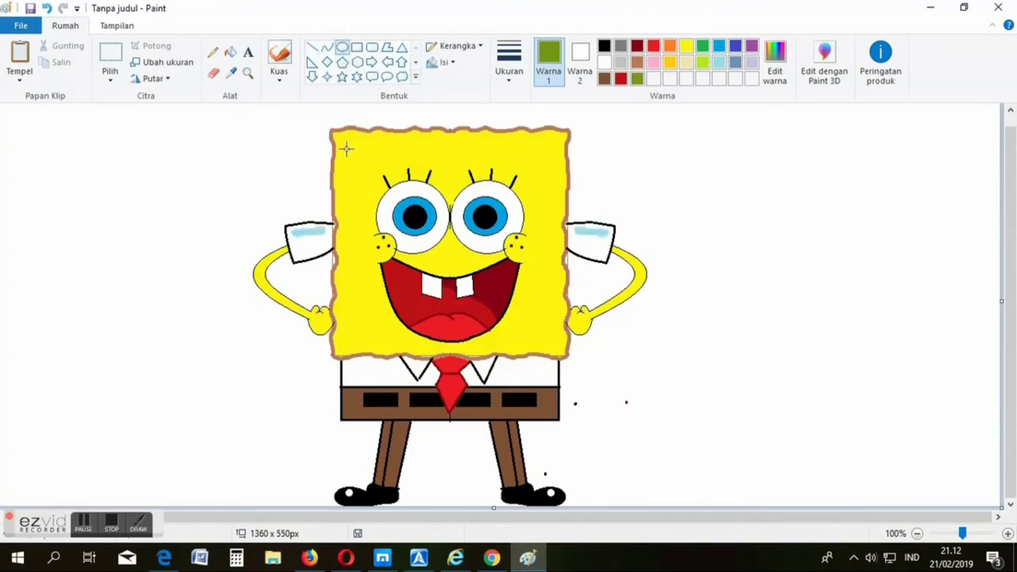
left_click_drag(350, 152, 360, 213)
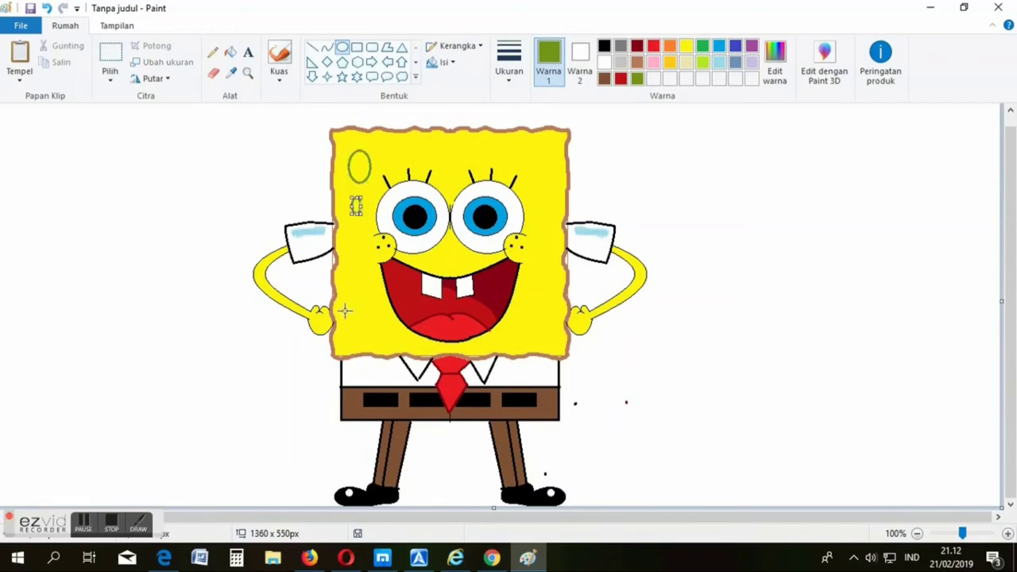
mouse_move(342, 311)
left_mouse_down()
mouse_move(356, 326)
mouse_move(388, 324)
mouse_move(349, 321)
mouse_move(397, 350)
left_mouse_up()
left_click(369, 323)
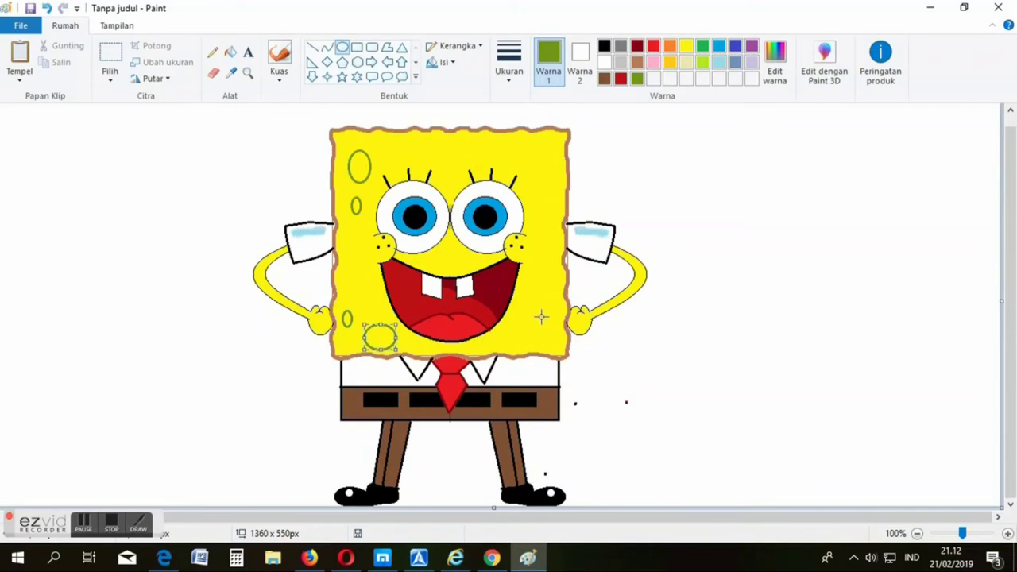
left_click_drag(529, 314, 554, 341)
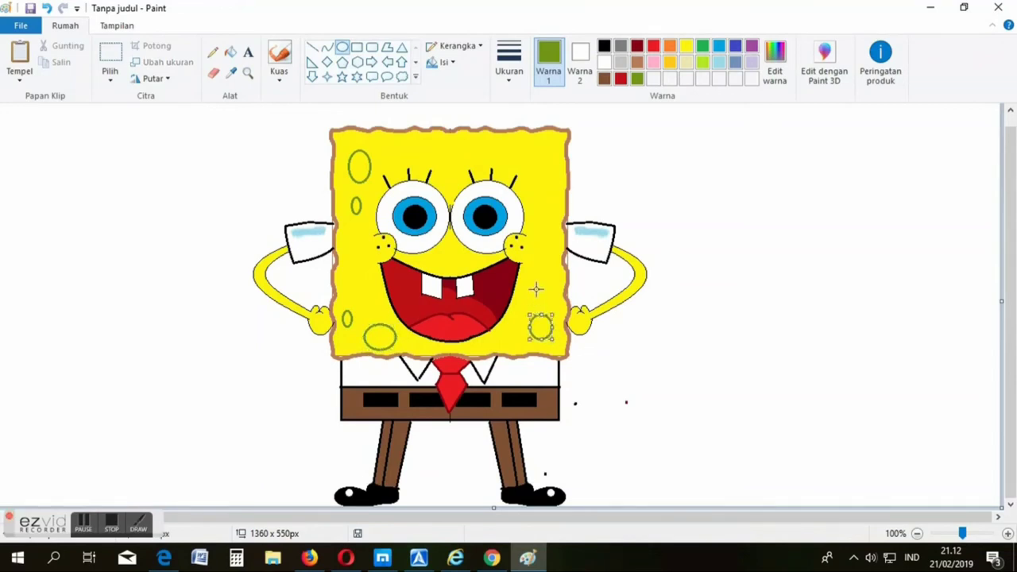
left_click(538, 293)
left_click_drag(522, 148, 549, 178)
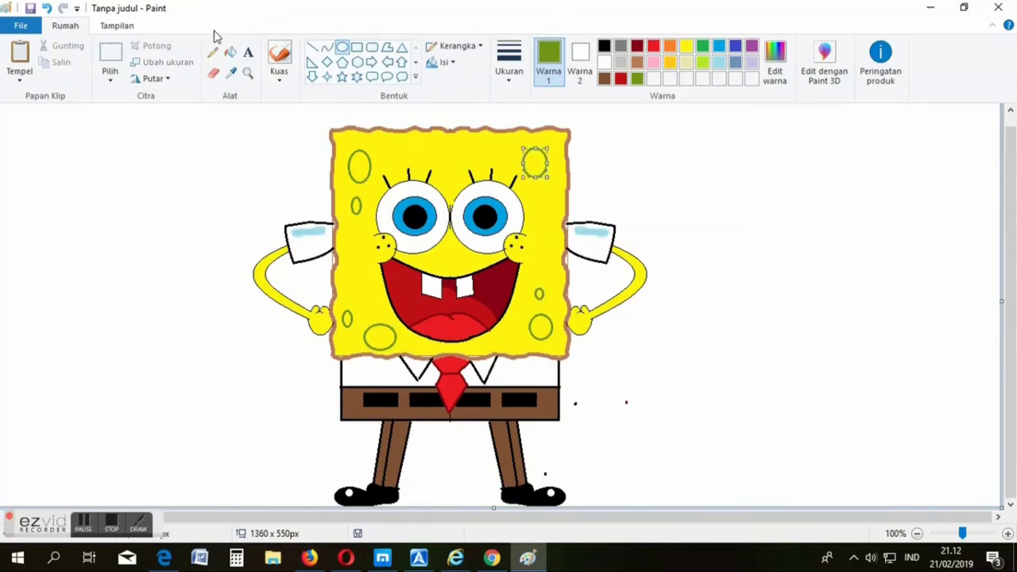
Step: Fill all seven sponge-hole ellipses on the body with the olive green
left_click(231, 51)
left_click(359, 167)
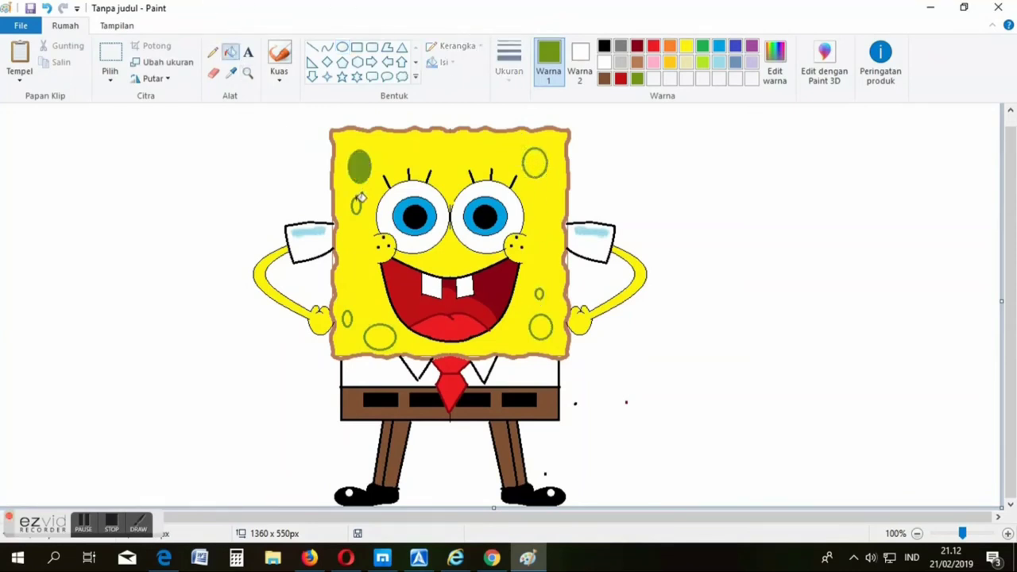
left_click(357, 204)
left_click(348, 318)
left_click(388, 336)
left_click(539, 330)
left_click(540, 294)
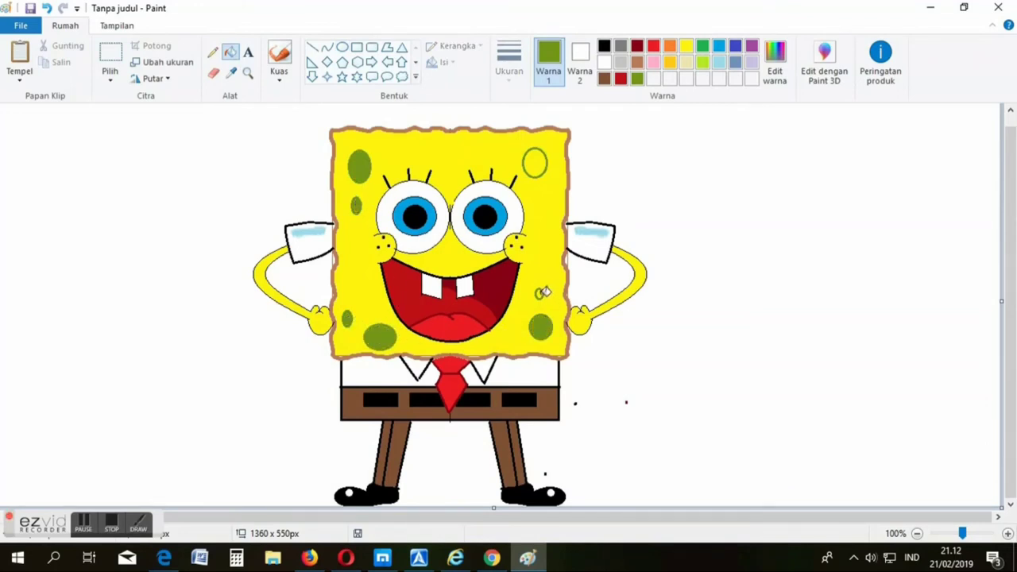
left_click(534, 163)
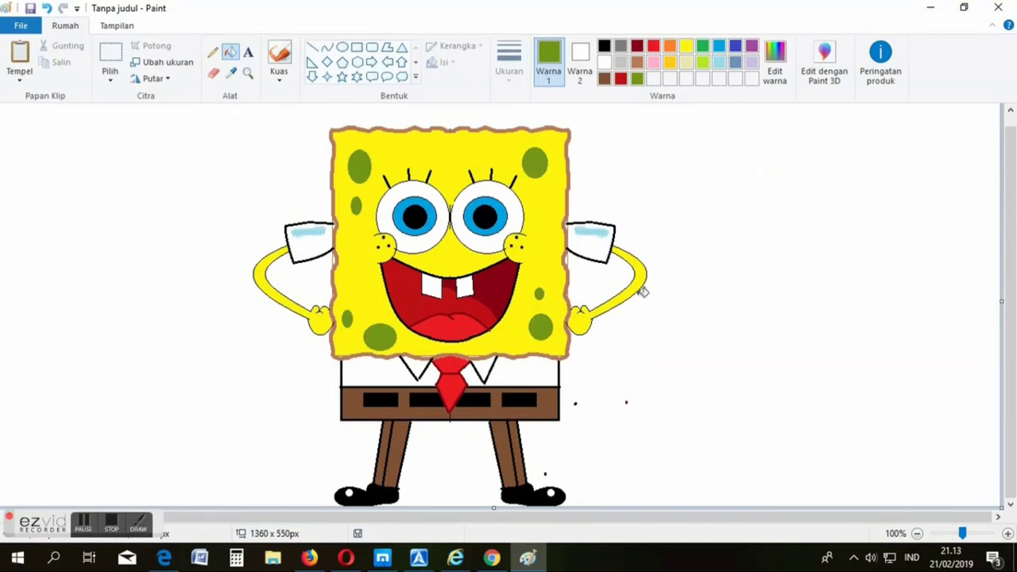
Step: Draw a thinnest-line black arched curve for the nose between the two eyes, above the mouth
left_click(328, 50)
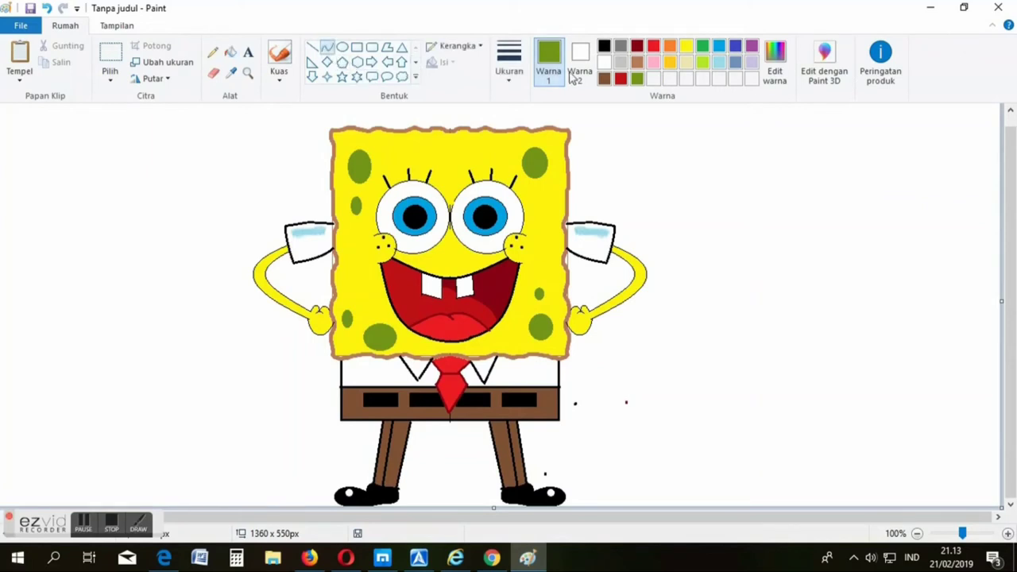
left_click(604, 46)
left_click(510, 64)
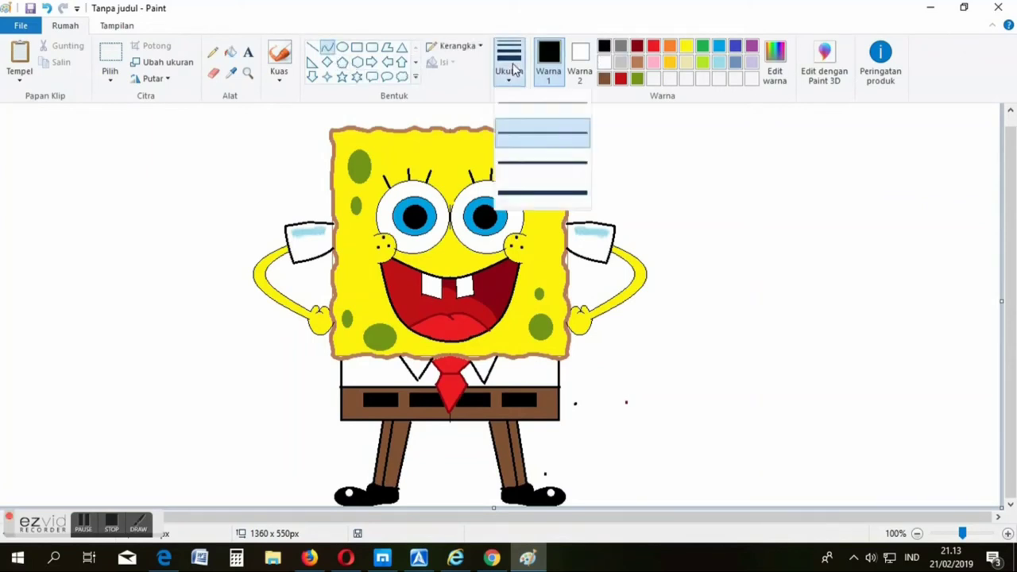
left_click(535, 105)
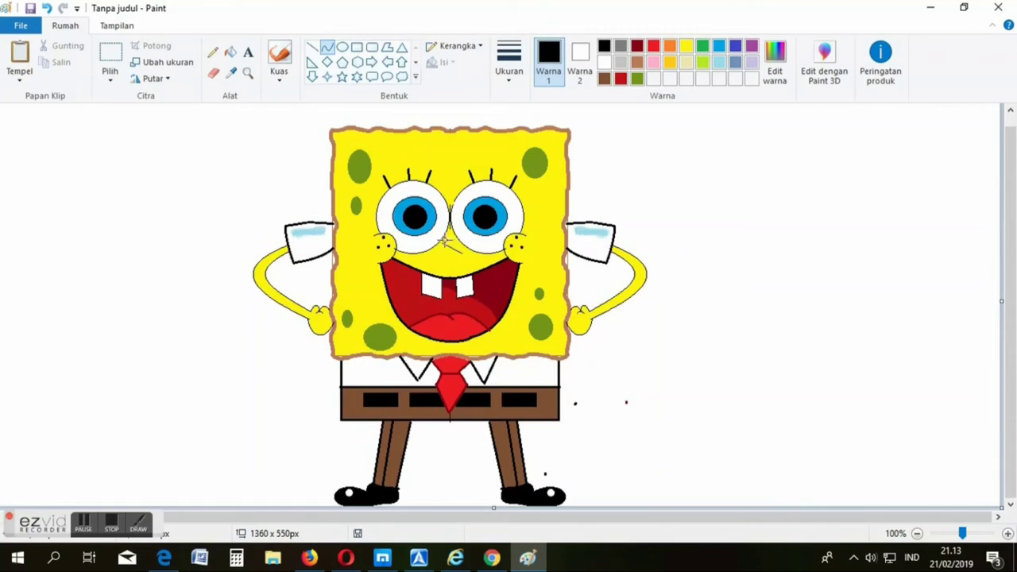
left_click_drag(446, 240, 460, 186)
Step: Erase the eye outlines inside the nose curve and fill the erased area with yellow
left_click(230, 52)
left_click(686, 46)
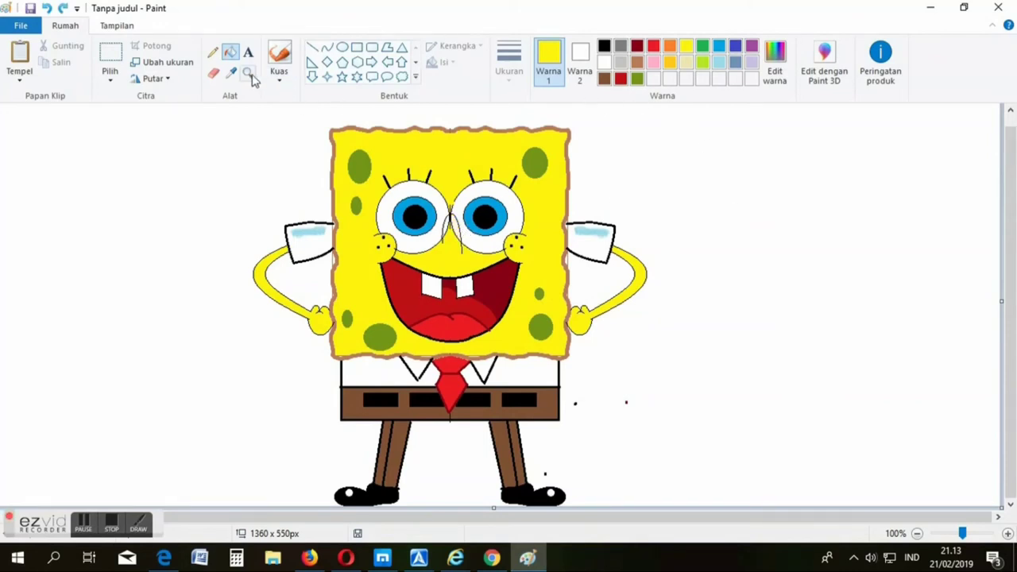
left_click(214, 74)
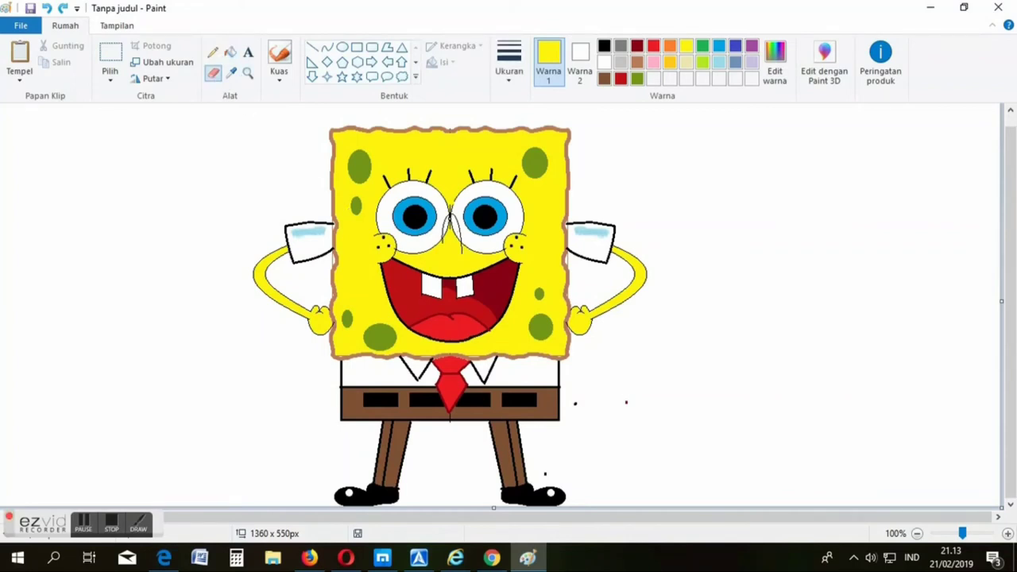
left_click(248, 72)
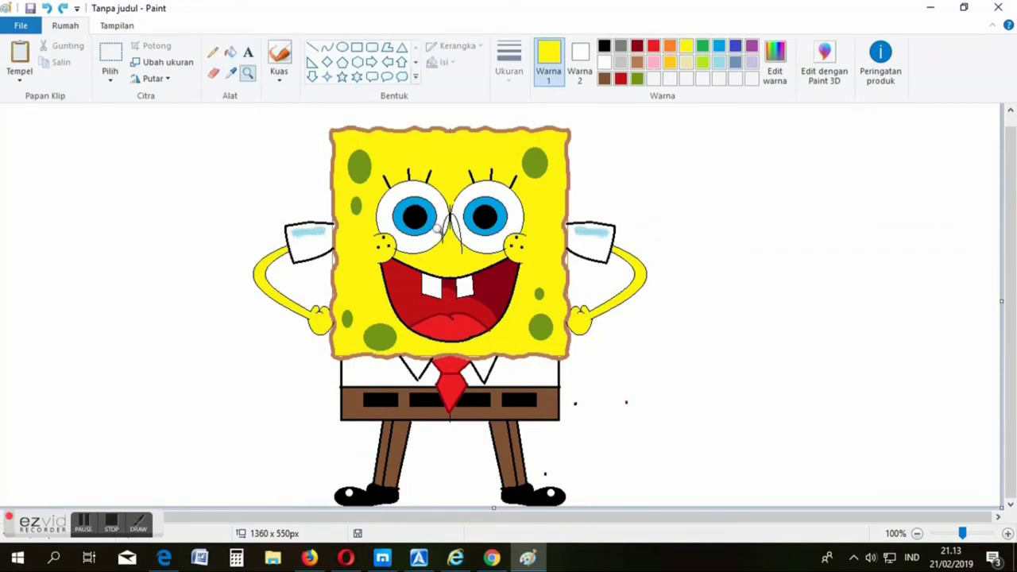
left_click(448, 227)
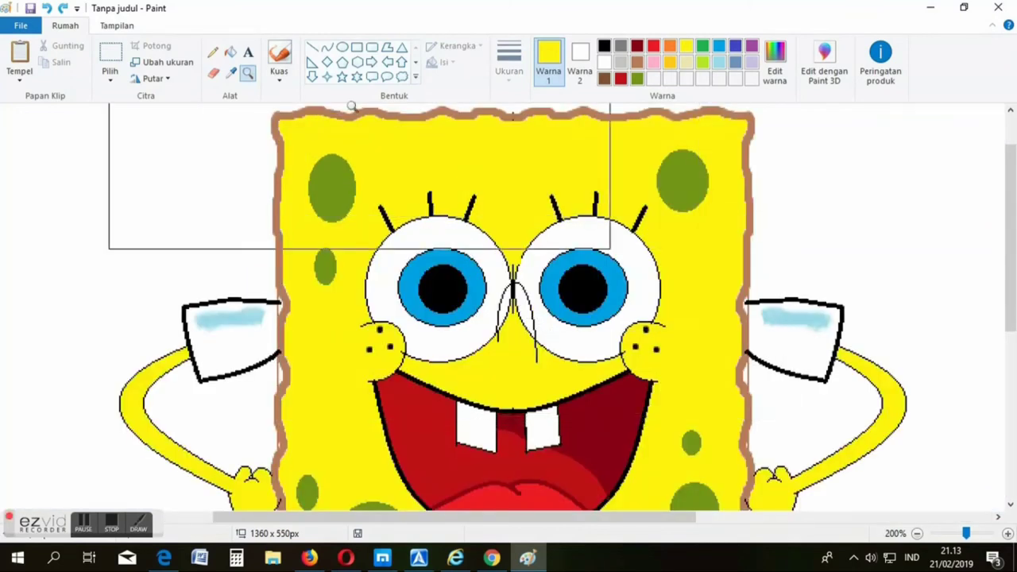
left_click(289, 70)
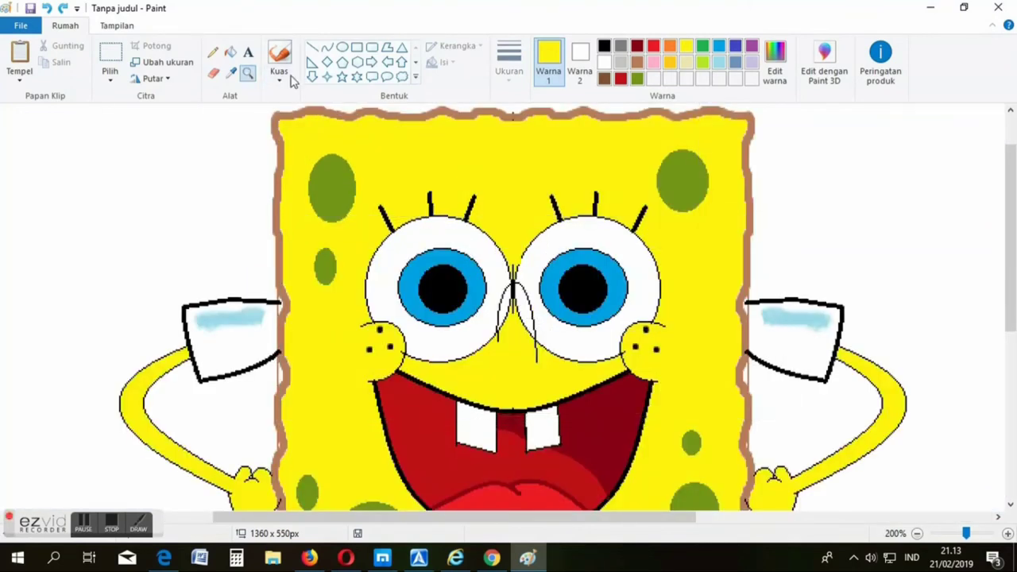
left_click(214, 74)
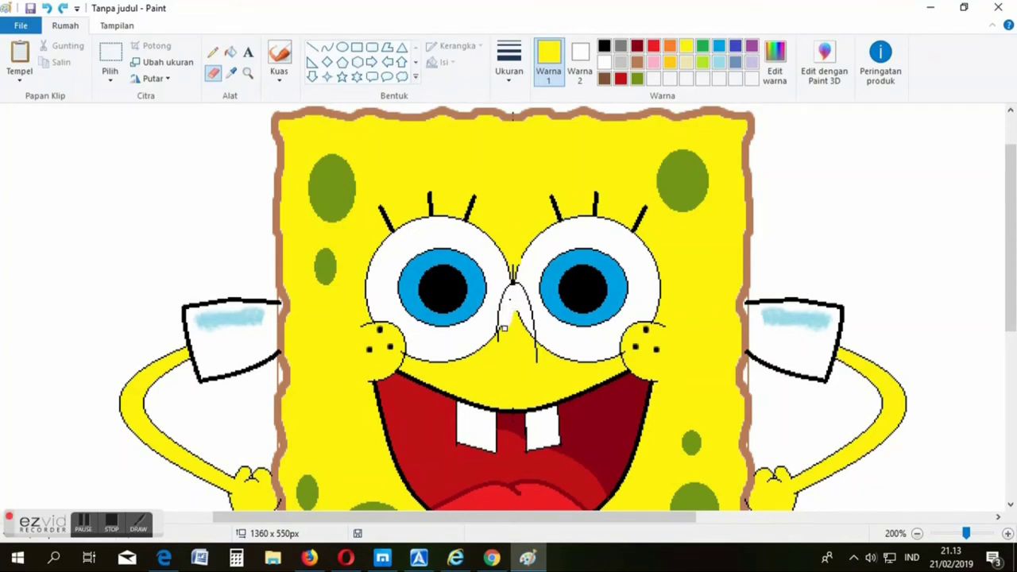
left_click_drag(504, 327, 518, 315)
left_click_drag(528, 337, 519, 325)
left_click(230, 51)
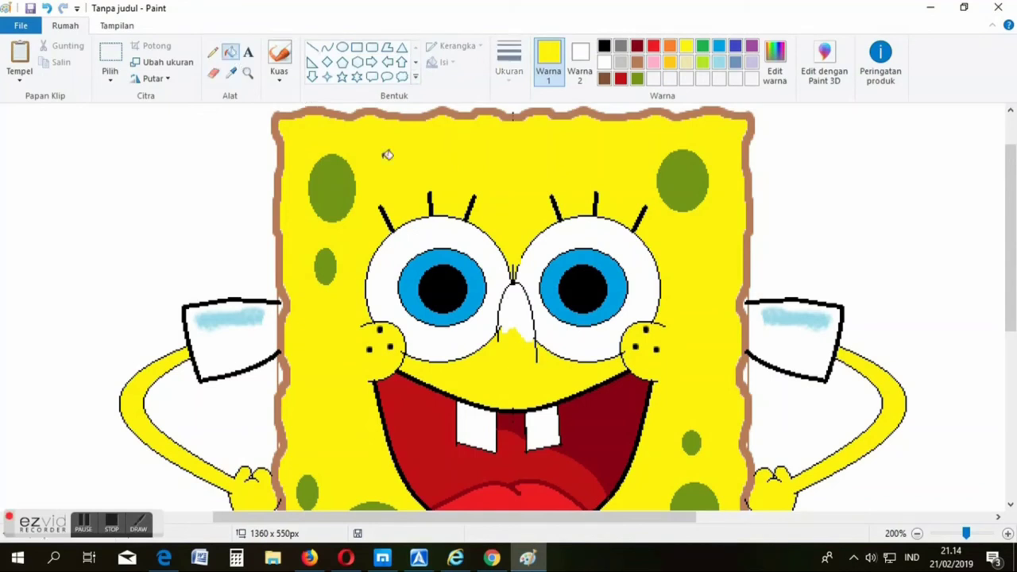
left_click(514, 299)
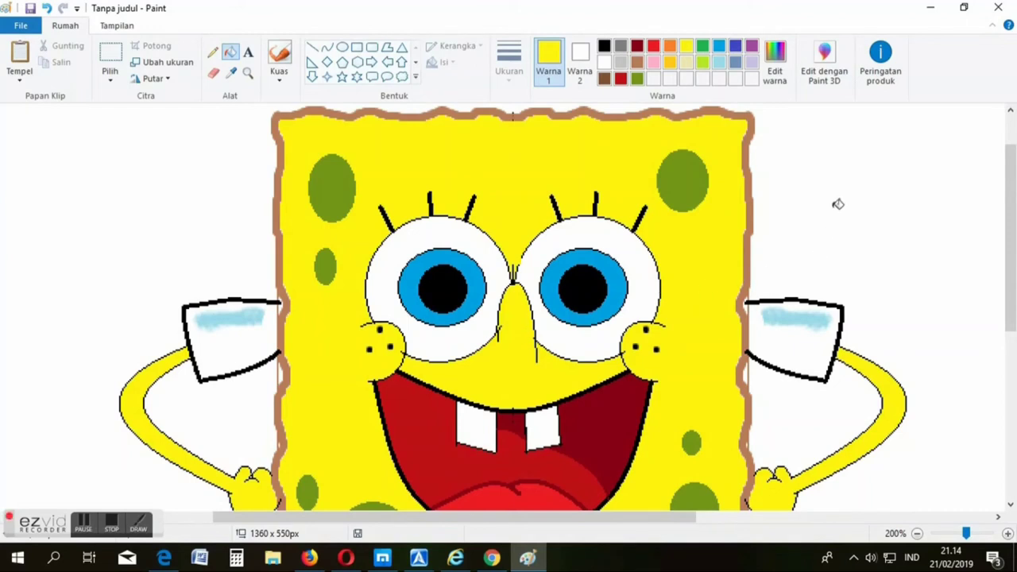
Step: Erase the stray vertical line above the nose using the smallest eraser with yellow as the background colour
left_click(213, 72)
left_click(574, 56)
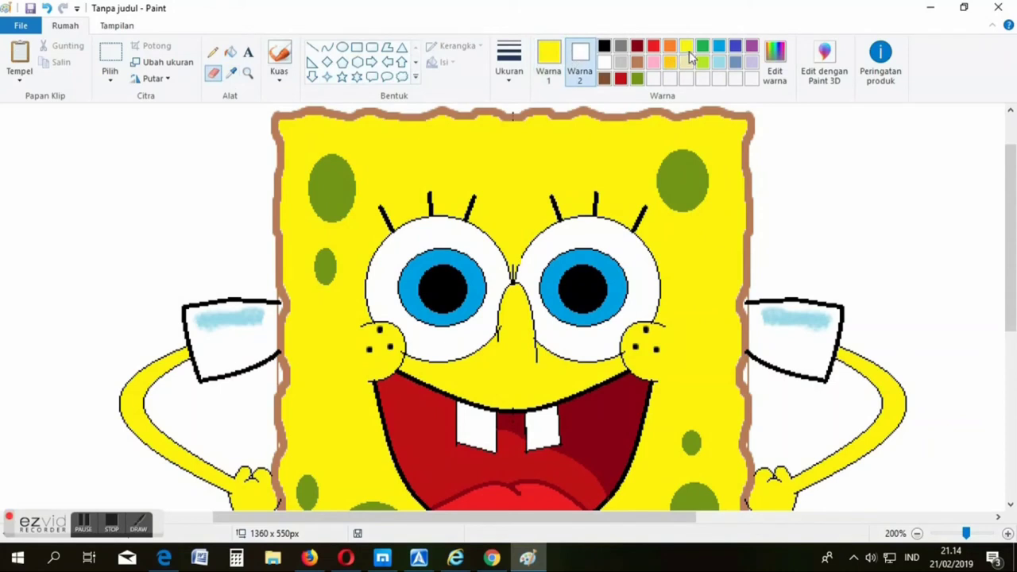
left_click(687, 47)
left_click(508, 60)
left_click(525, 107)
Step: Redraw the erased stretch of the right eye's outline above the nose with a black brush, then view the whole figure
left_click(279, 59)
left_click(550, 57)
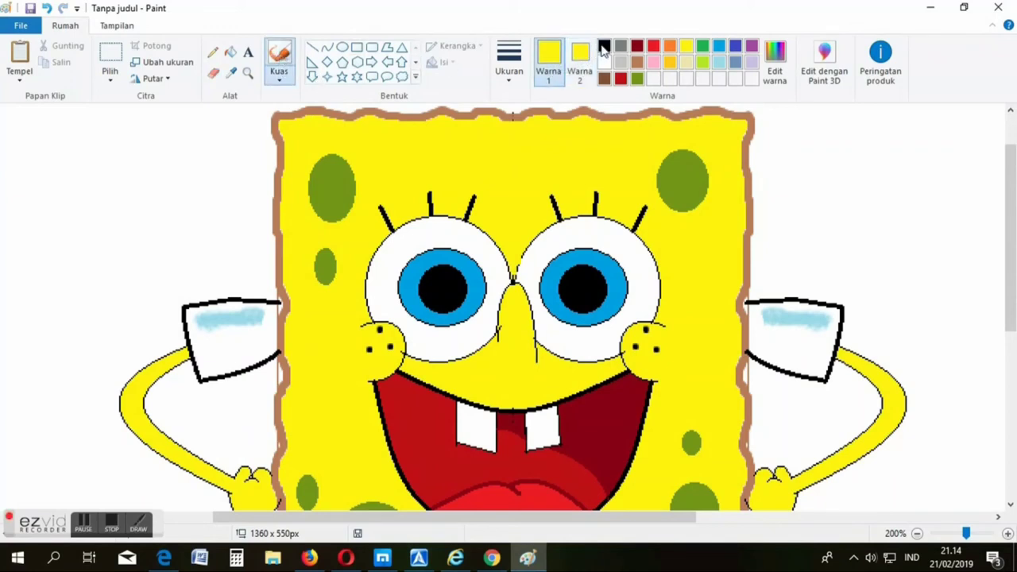
left_click(604, 46)
left_click(508, 72)
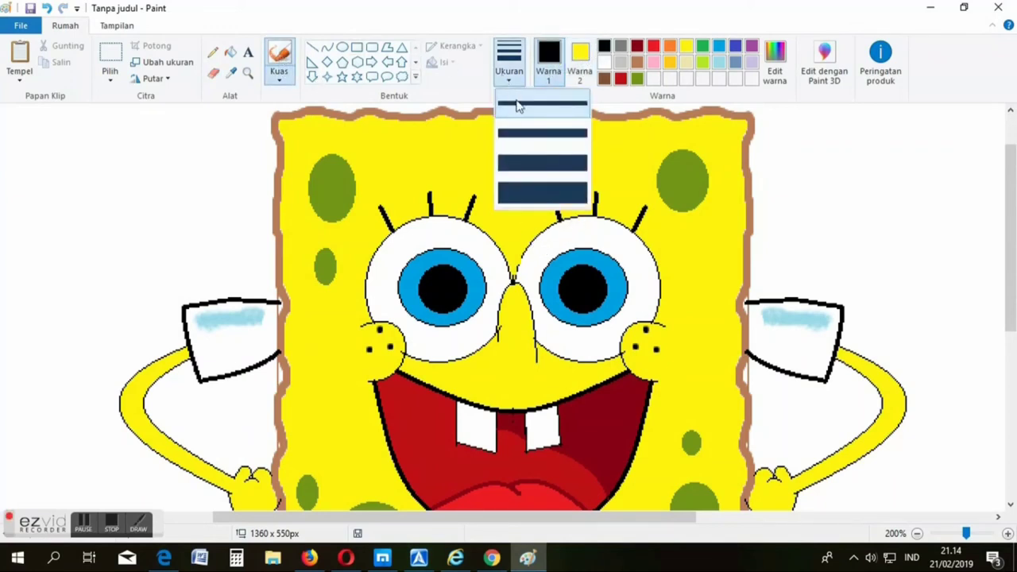
left_click(521, 119)
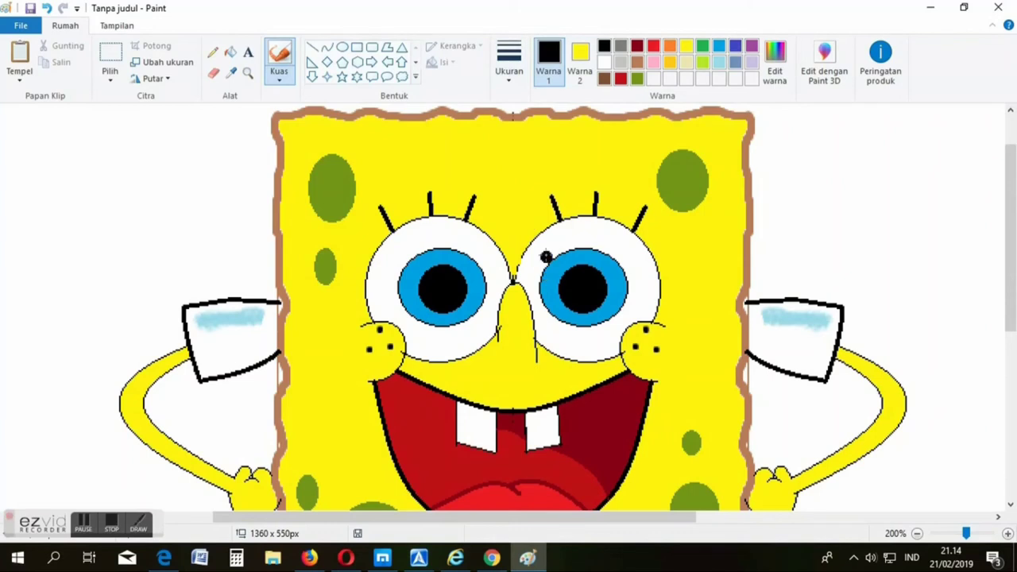
left_click(279, 74)
left_click(280, 105)
left_click(508, 64)
left_click(527, 128)
scroll(807, 233, "down", 5)
scroll(763, 356, "up", 3)
left_click(248, 72)
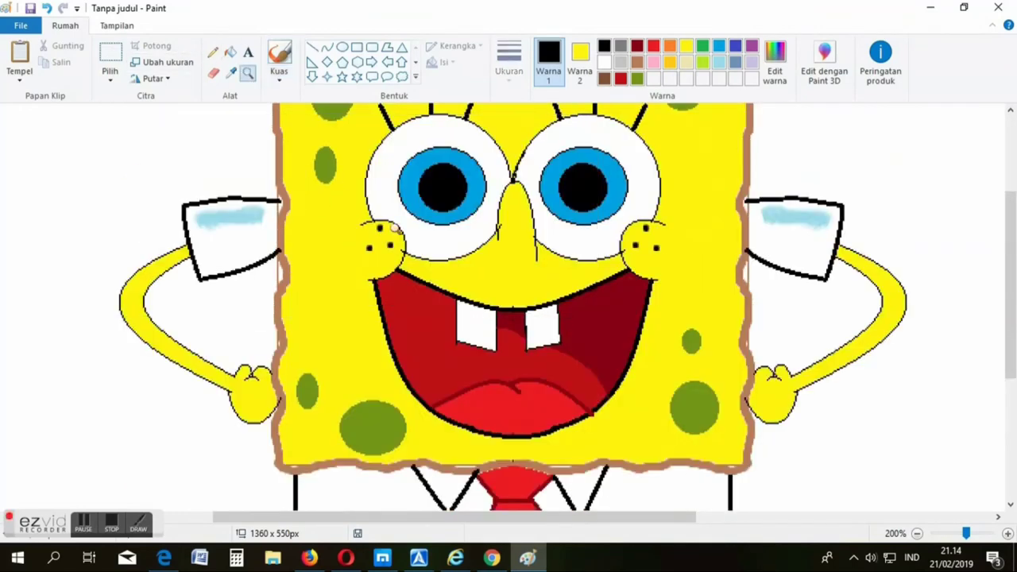
right_click(448, 214)
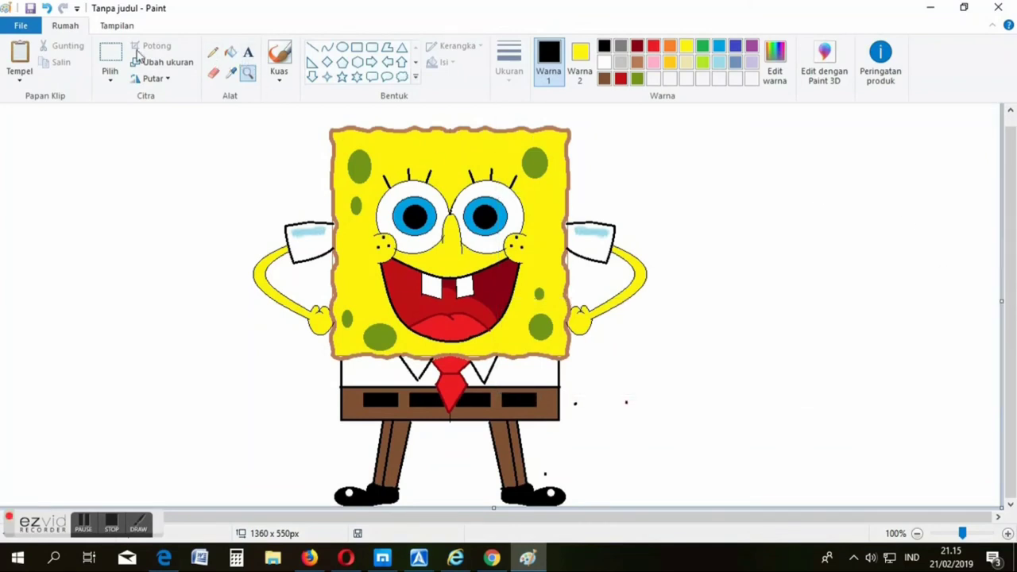
left_click(111, 54)
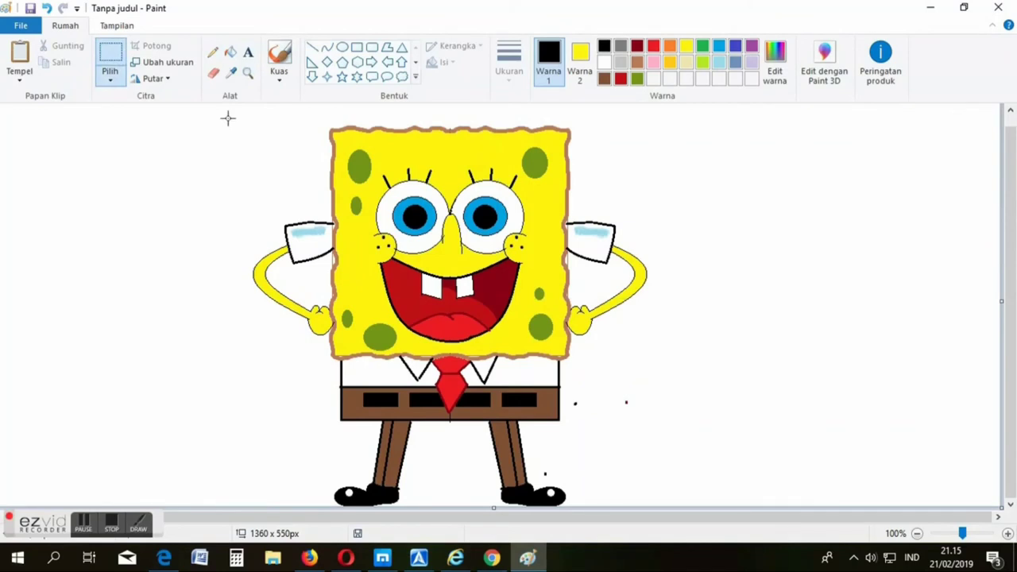
left_click_drag(228, 116, 690, 505)
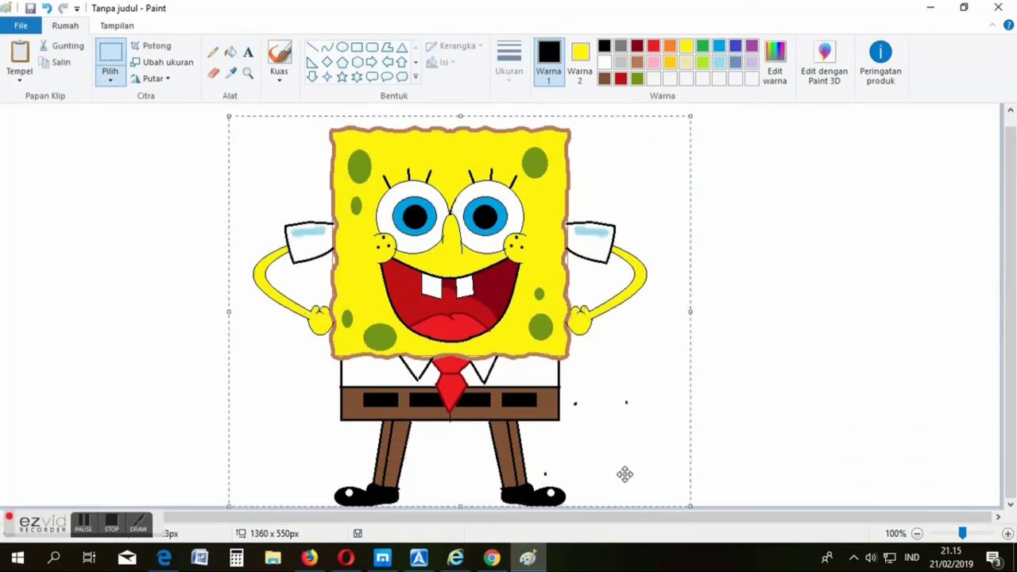
left_click_drag(455, 376, 280, 353)
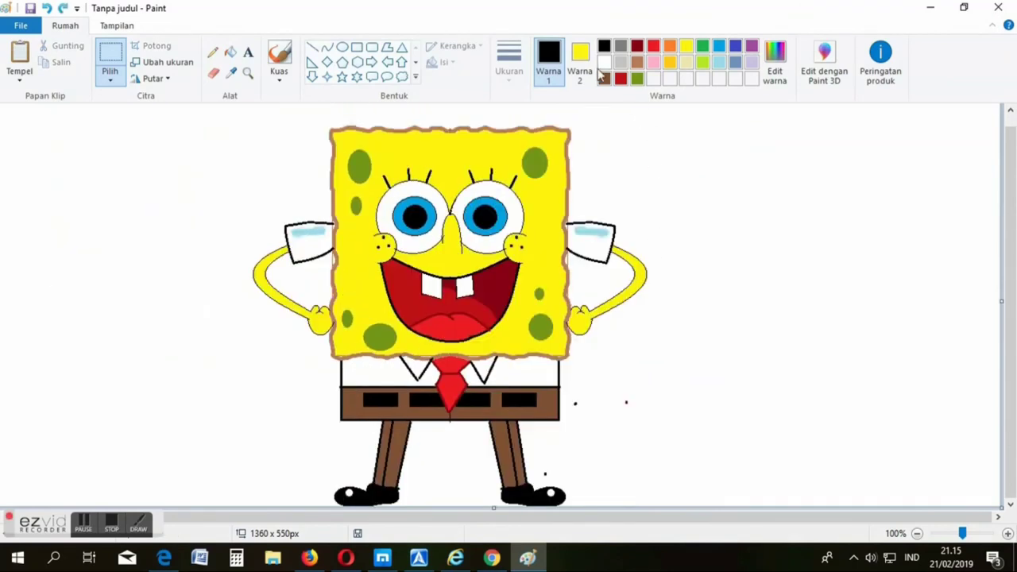
Step: Set the background colour to white and move the whole figure towards the canvas's left edge
left_click(582, 62)
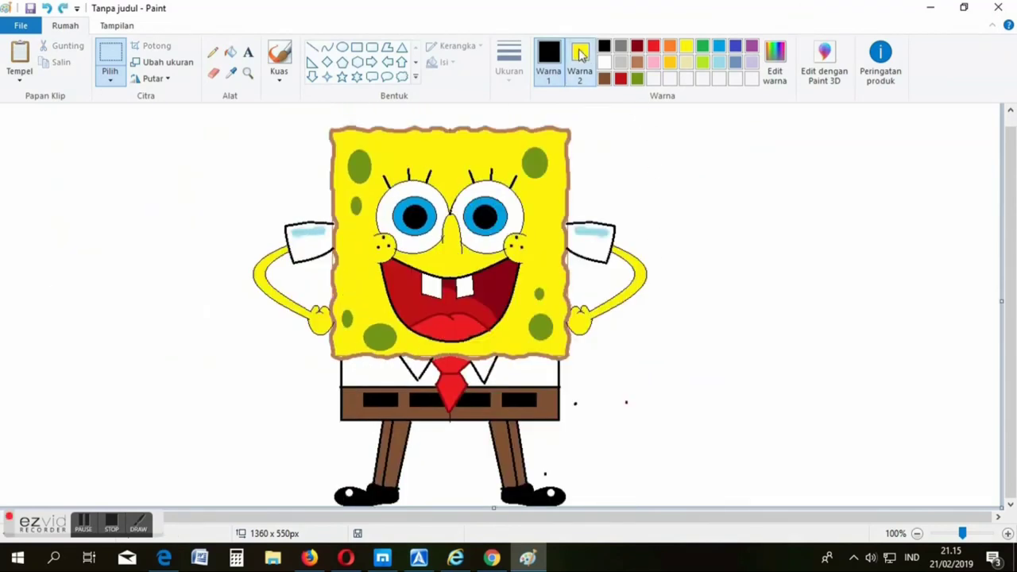
left_click(604, 63)
left_click(549, 60)
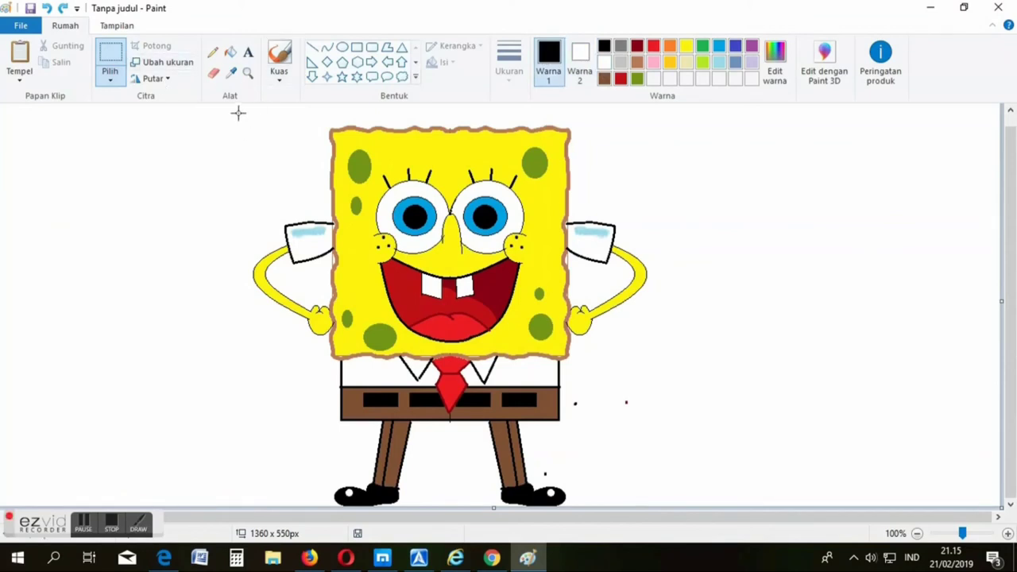
left_click_drag(238, 108, 656, 515)
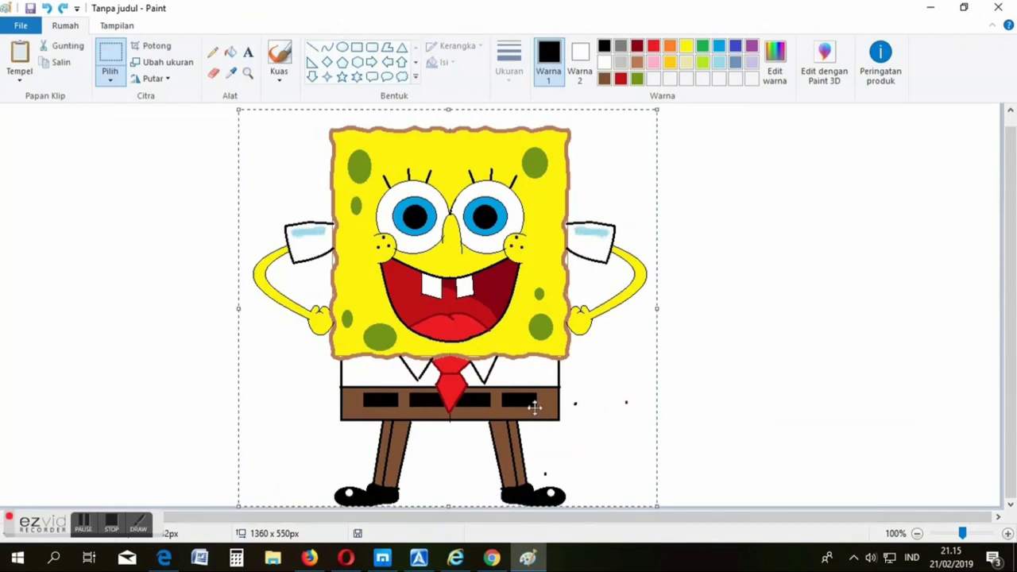
left_click_drag(490, 359, 287, 355)
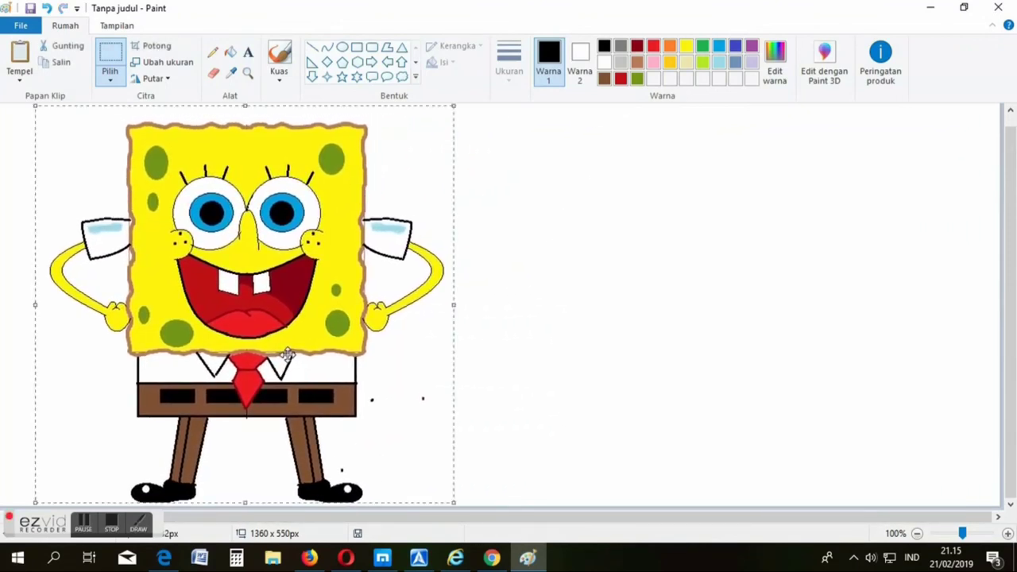
Step: Mix a darker yellow of red 223, green 213, blue 0 and start a text box with it beside the figure's head
left_click(247, 53)
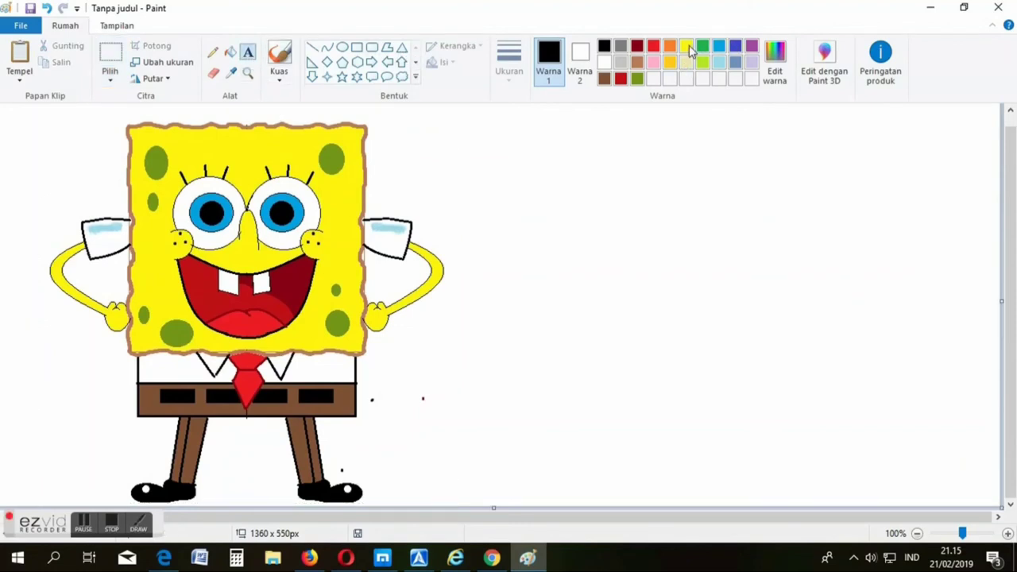
left_click(686, 46)
left_click(777, 57)
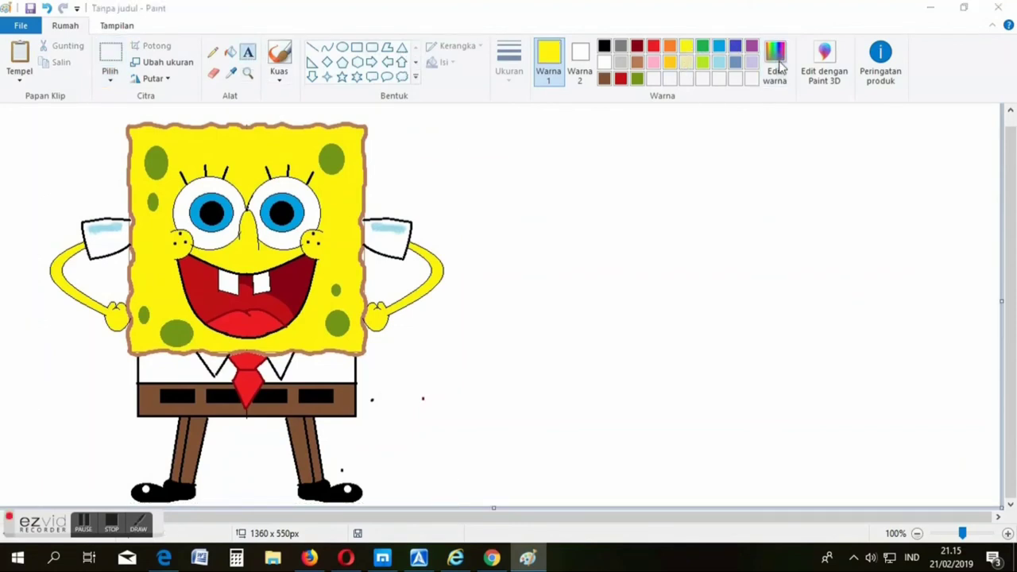
mouse_move(704, 239)
left_mouse_down()
mouse_move(705, 272)
mouse_move(704, 244)
mouse_move(704, 252)
left_mouse_up()
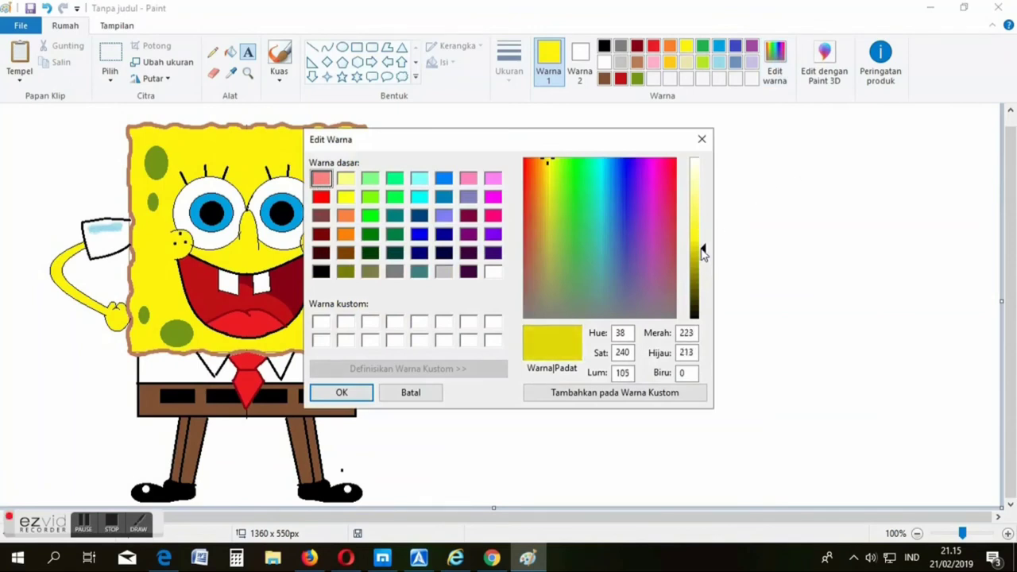
left_click(359, 393)
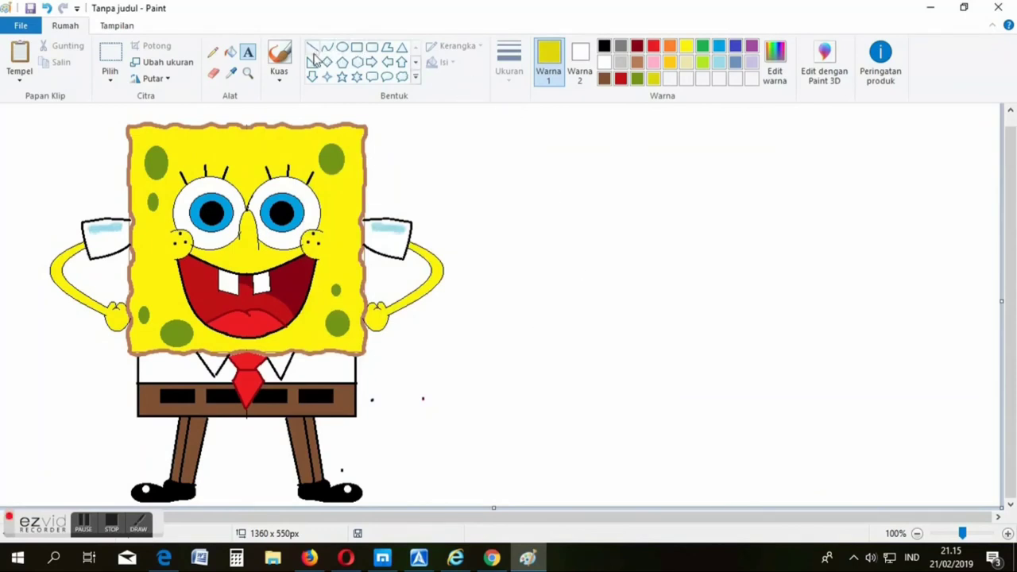
left_click(510, 180)
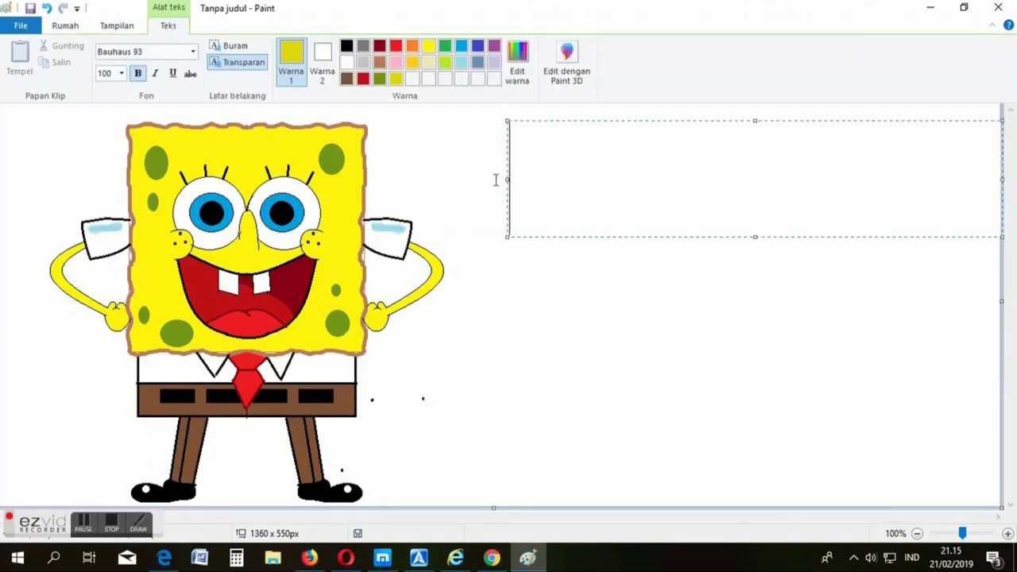
type("sp")
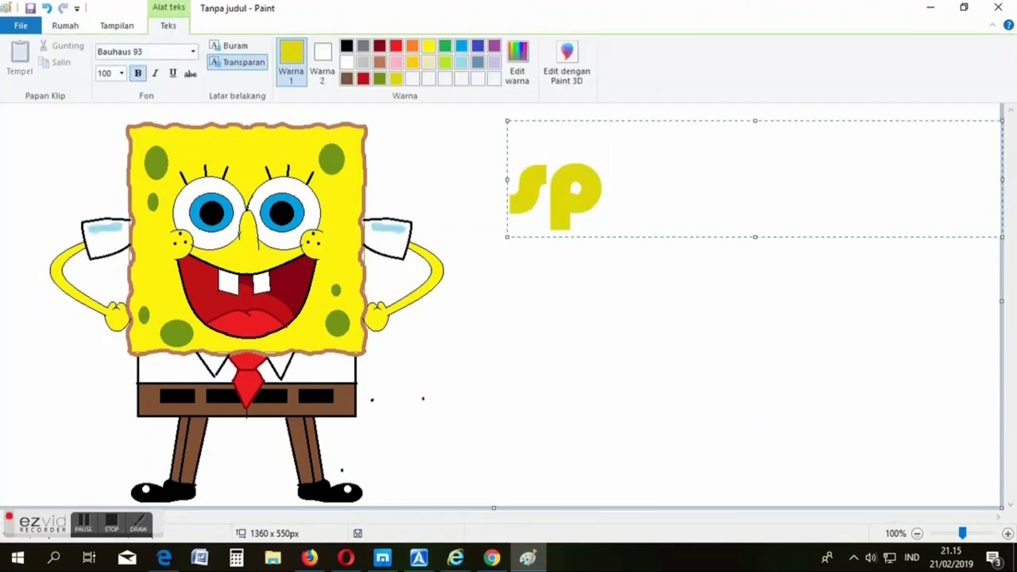
type("nge")
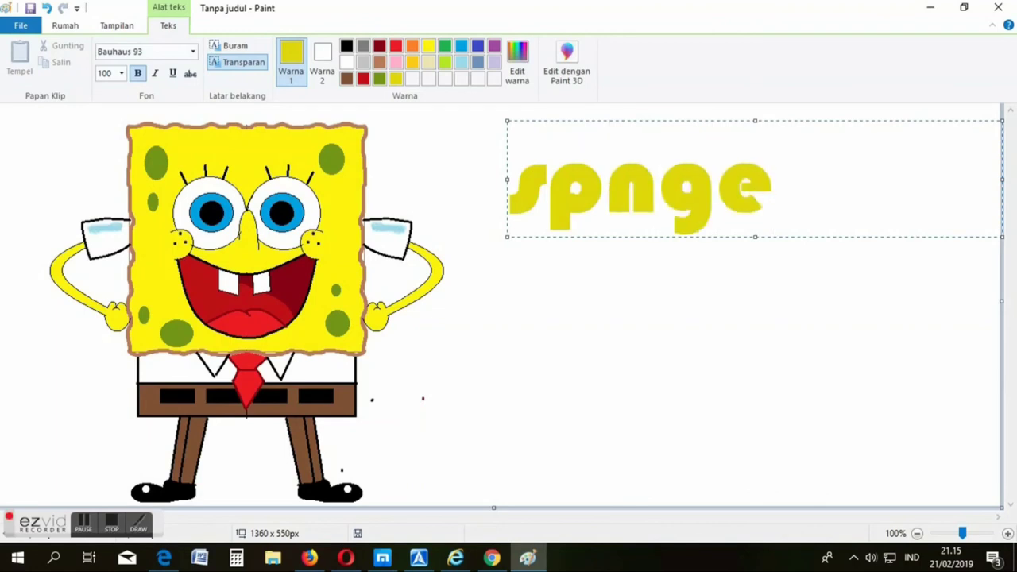
key("BackSpace")
key("BackSpace")
key("BackSpace")
key("BackSpace")
key("BackSpace")
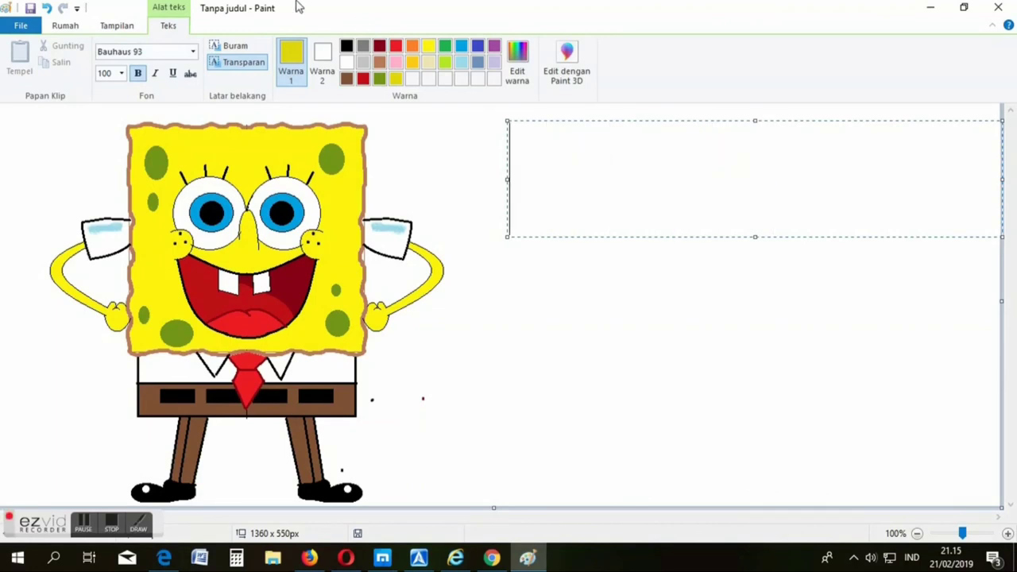
Step: Write "sponge" in the text box in bold 100-point Berlin Sans FB Demi
type("sp")
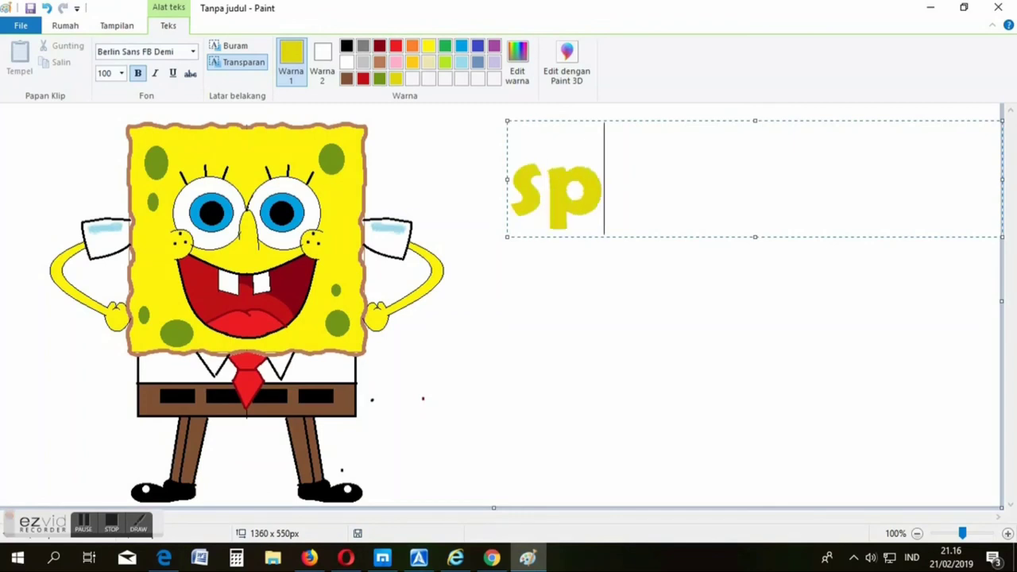
type("onge")
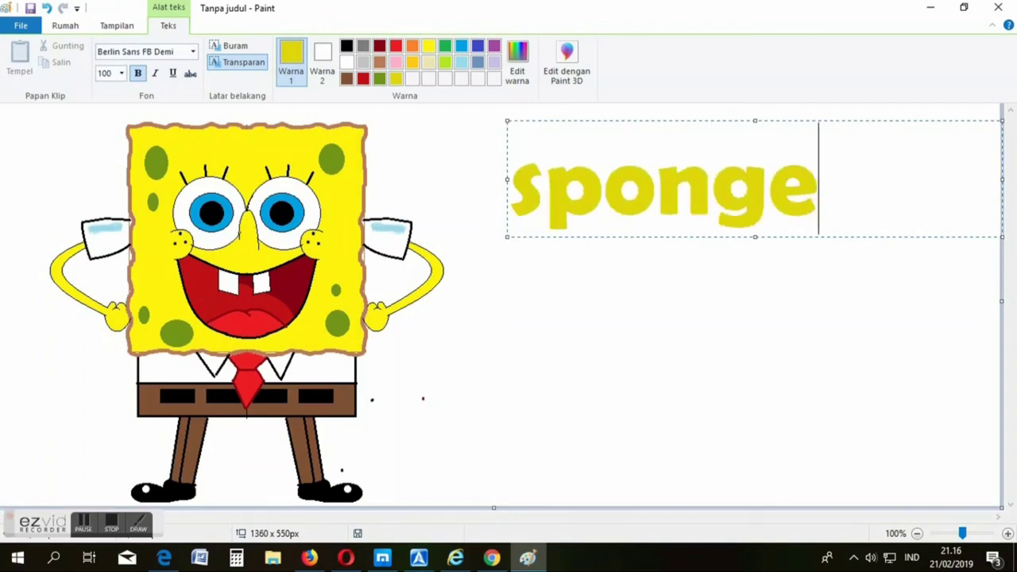
left_click(507, 314)
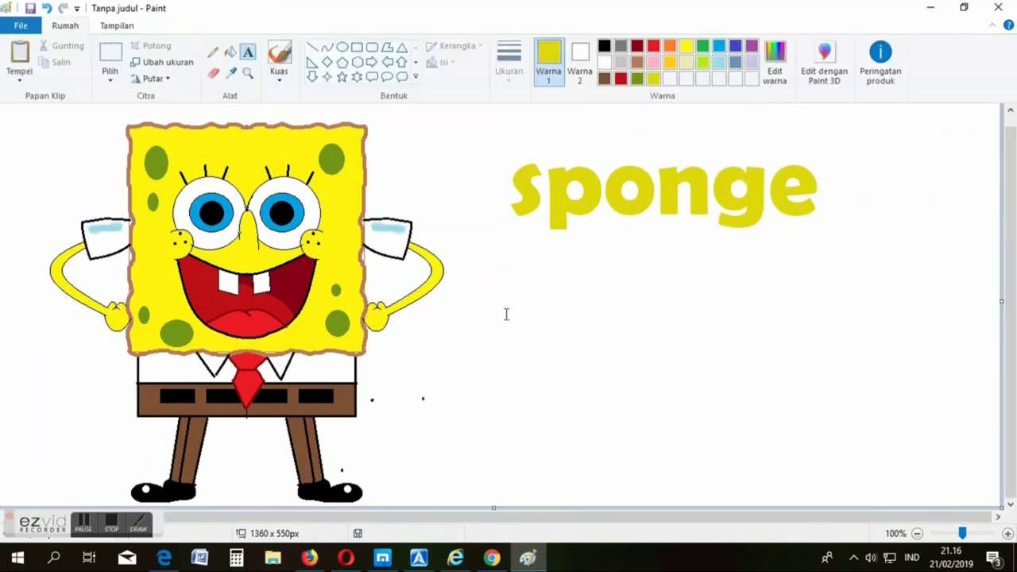
Step: Add the word "Bob" below "sponge" in the same dark yellow lettering
left_click(516, 315)
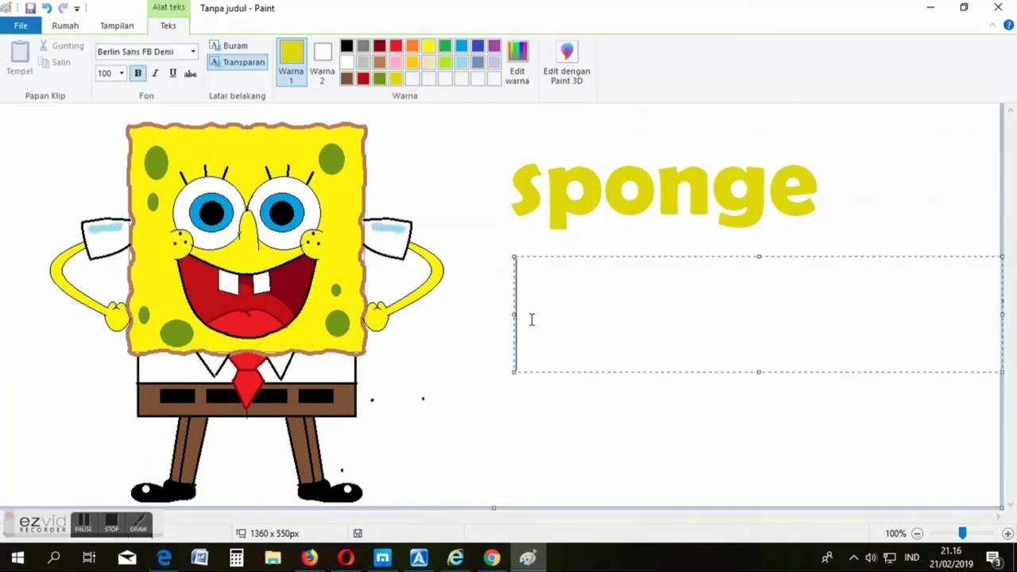
type("bo")
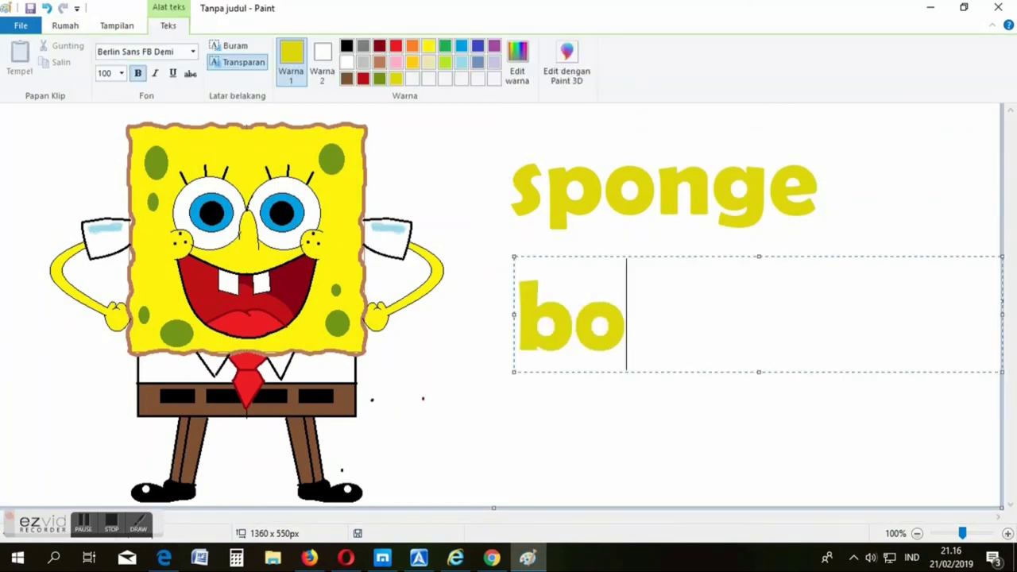
key("BackSpace")
key("BackSpace")
type("Bob")
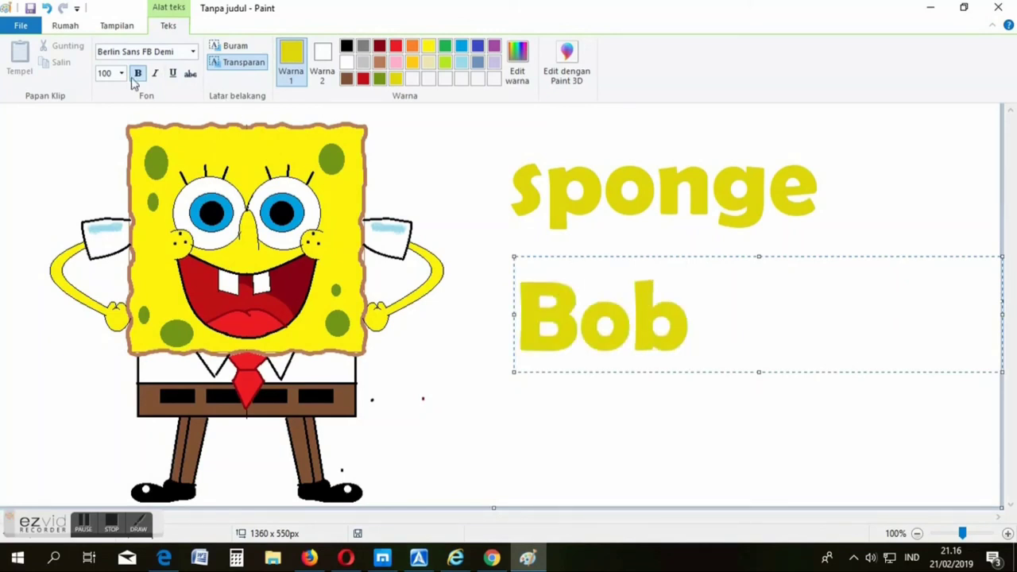
left_click(64, 144)
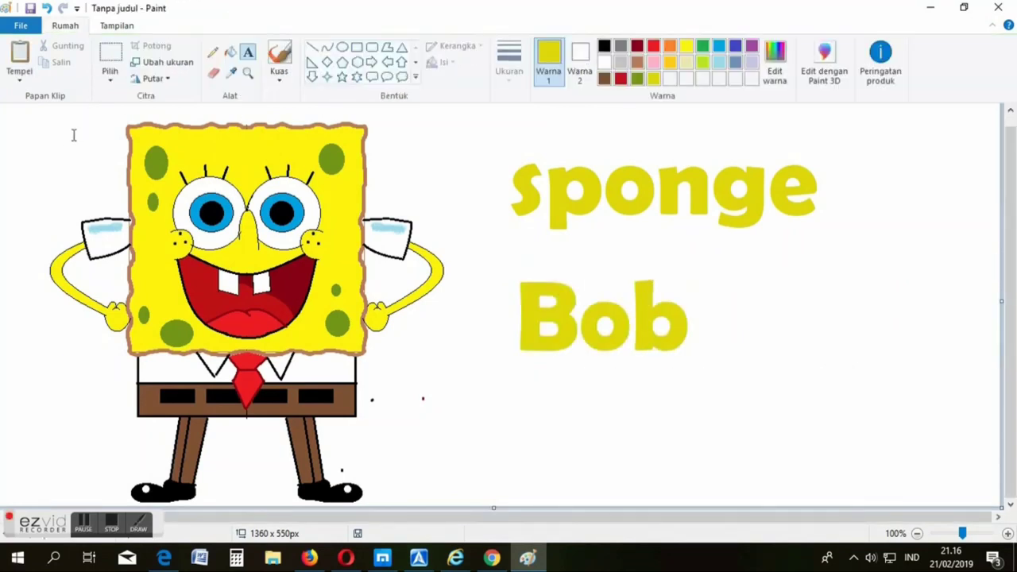
Step: Fill the white background and both gaps between the arms and the body with indigo blue
left_click(230, 56)
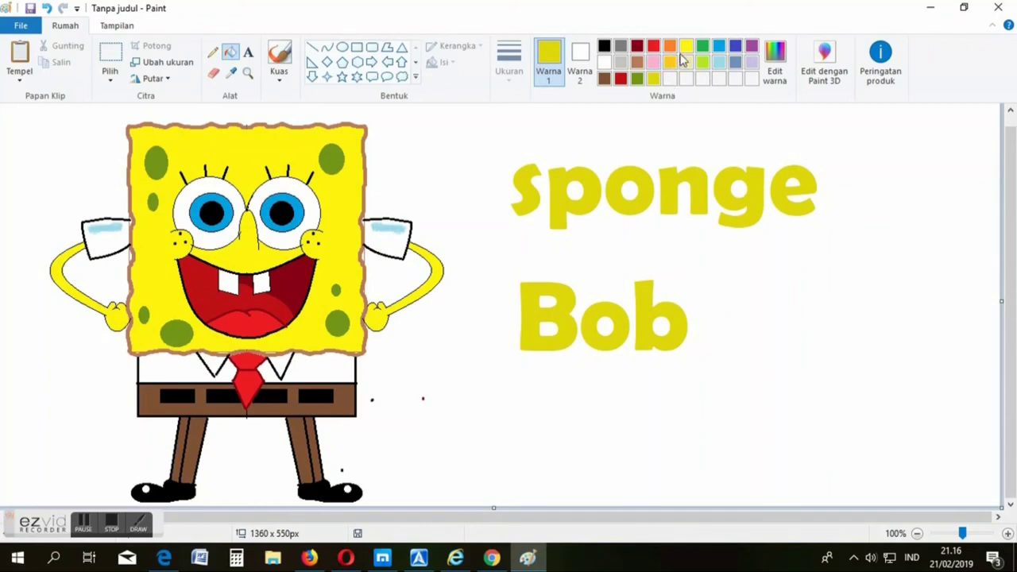
left_click(736, 48)
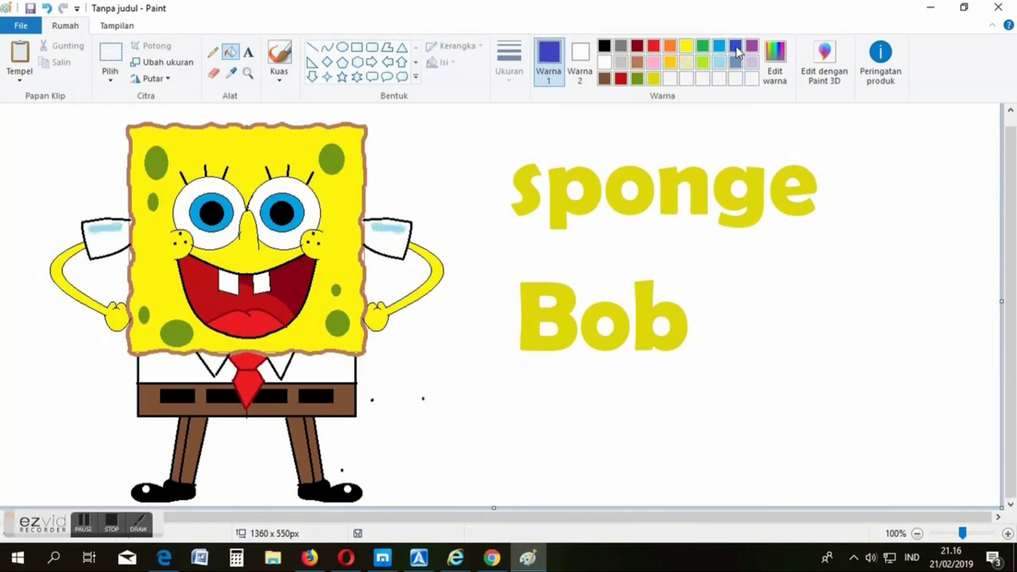
left_click(510, 136)
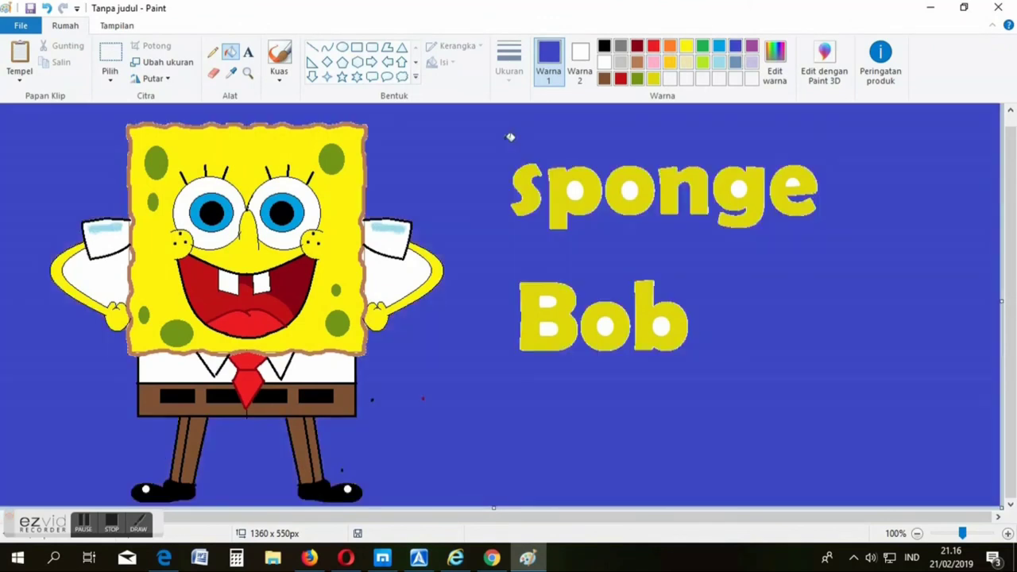
left_click(106, 273)
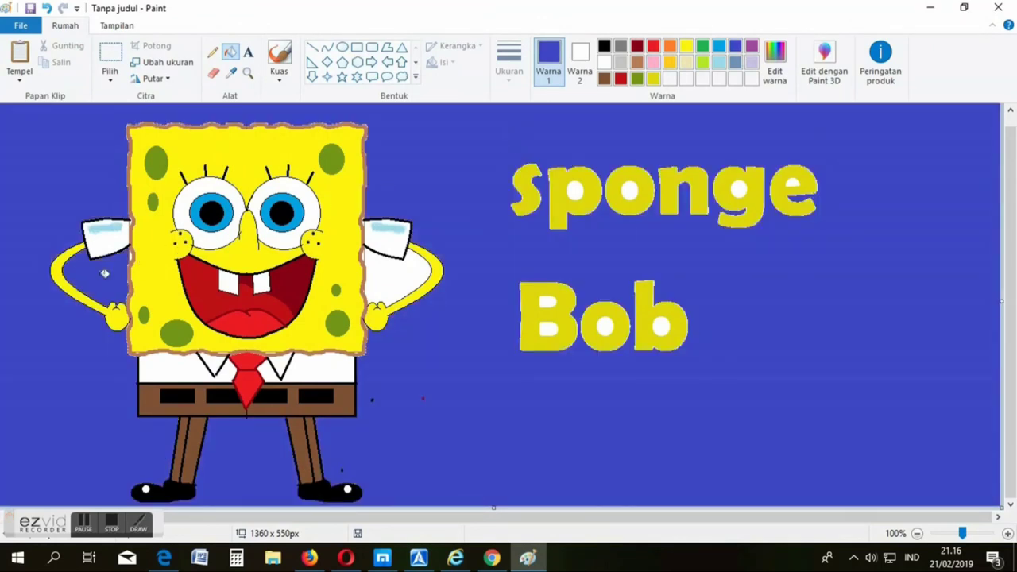
left_click(394, 270)
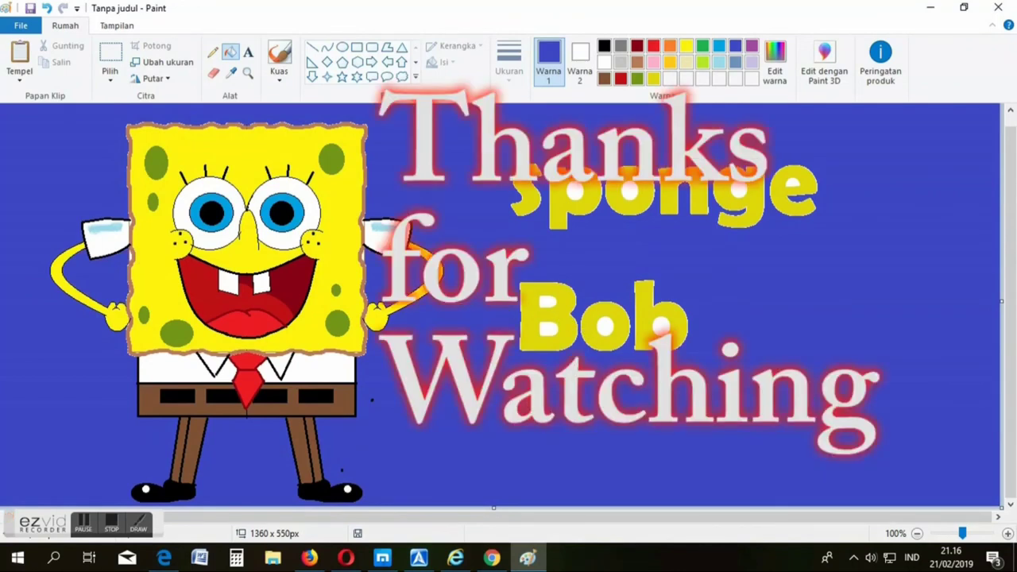
left_click(114, 523)
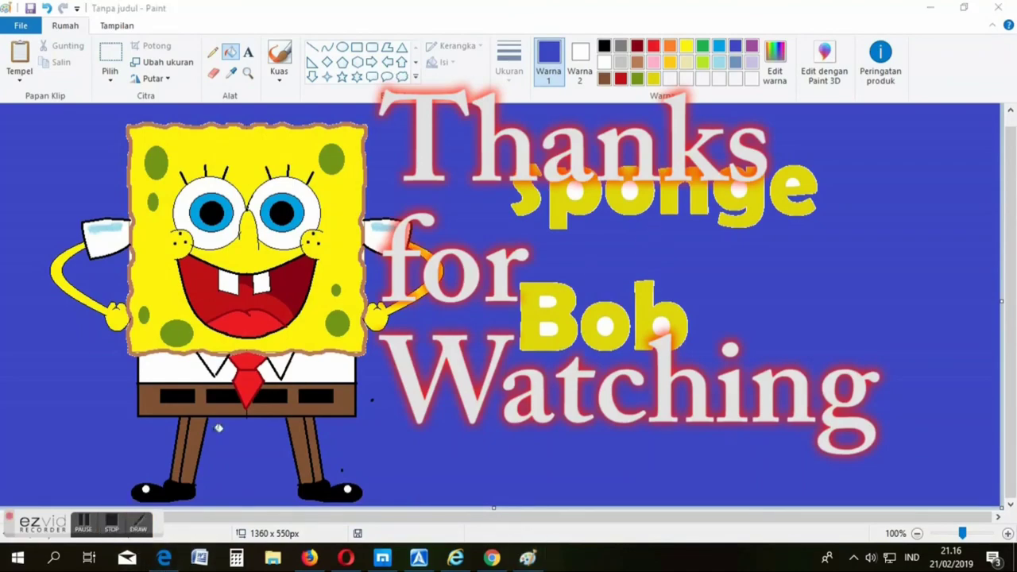